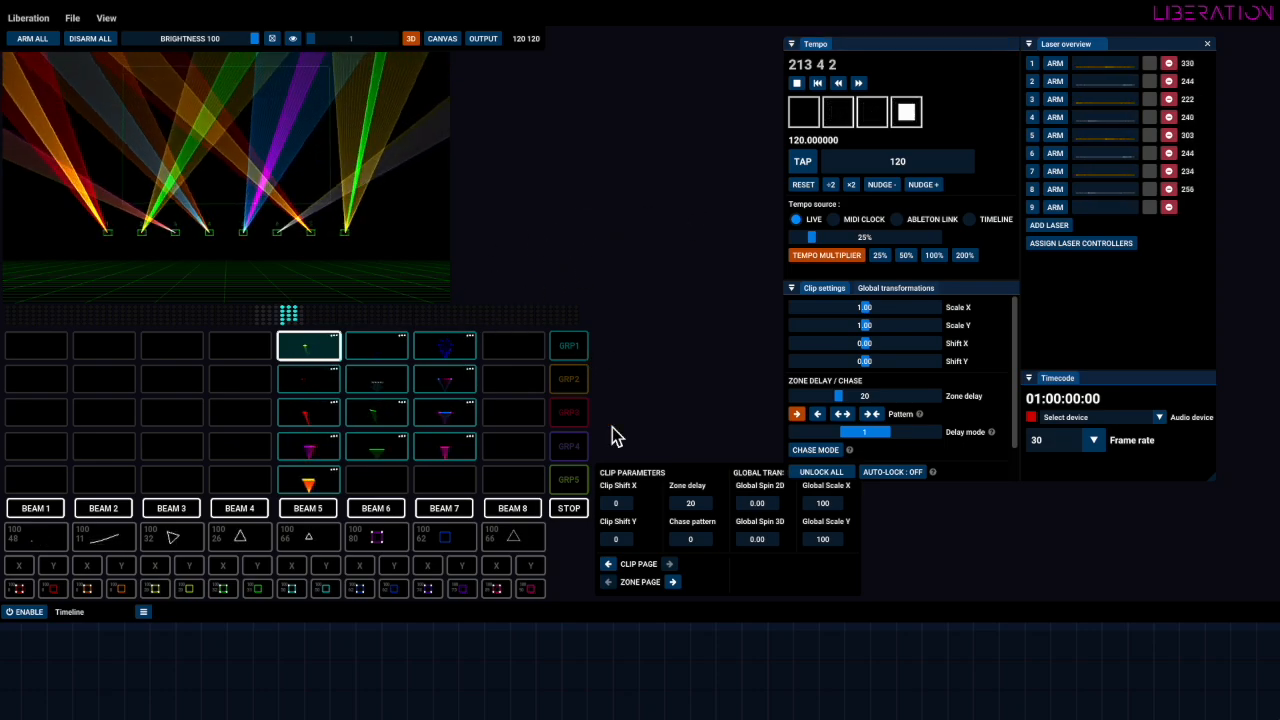
Shrink the timeline area to give the laser visualiser and clip grid more height
{"action": "left_click_drag", "start_coordinate": [530, 620], "coordinate": [530, 688]}
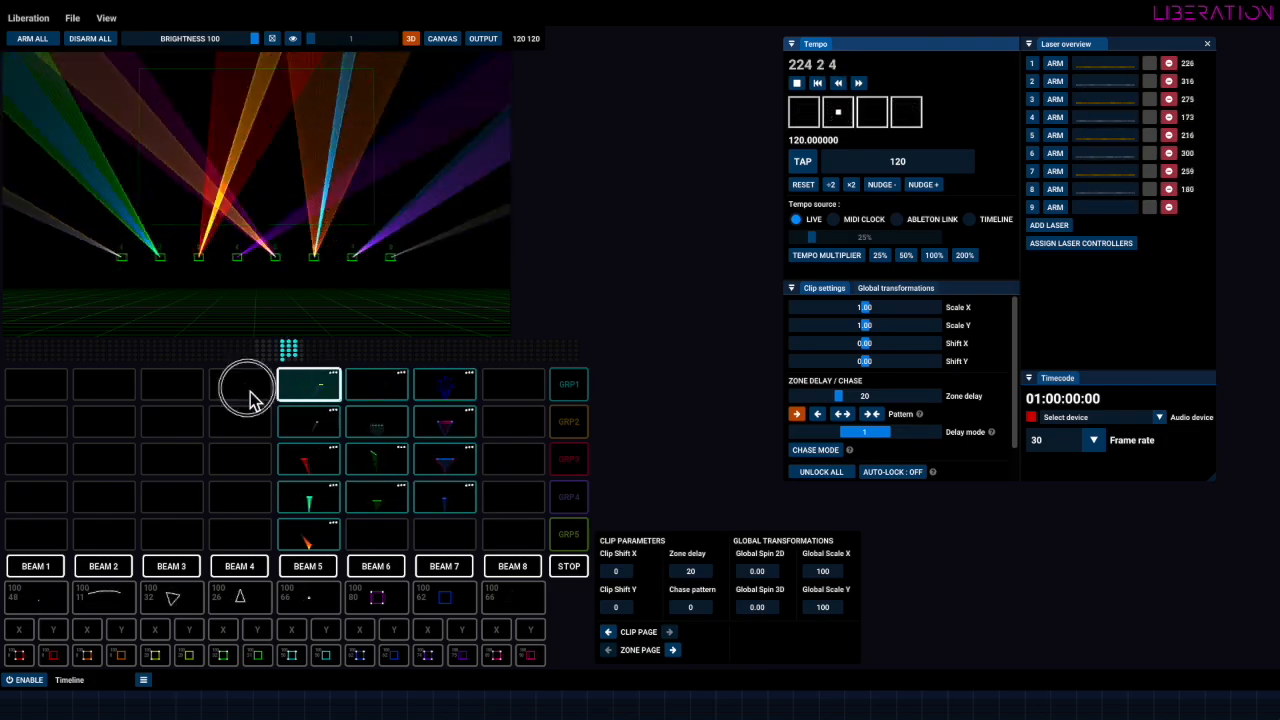
{"action": "left_click_drag", "start_coordinate": [250, 398], "coordinate": [509, 534]}
{"action": "right_click", "coordinate": [322, 392]}
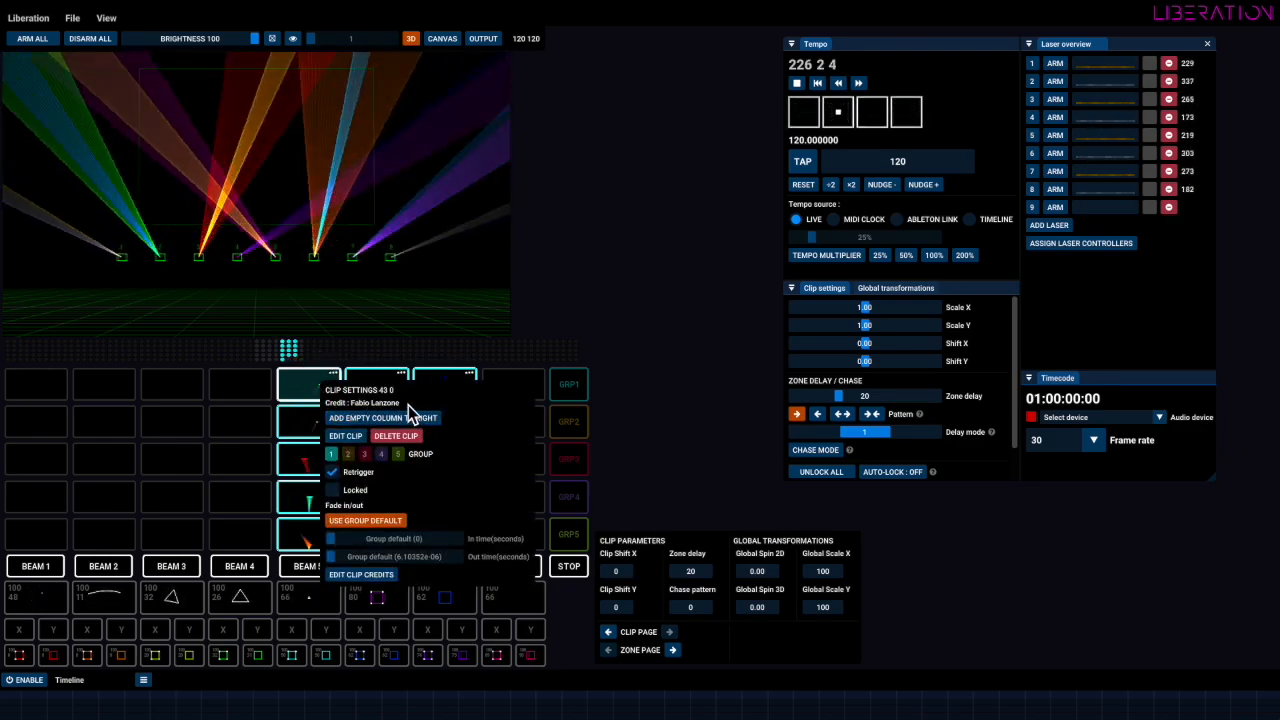
{"action": "left_click", "coordinate": [240, 412]}
{"action": "left_click", "coordinate": [258, 405]}
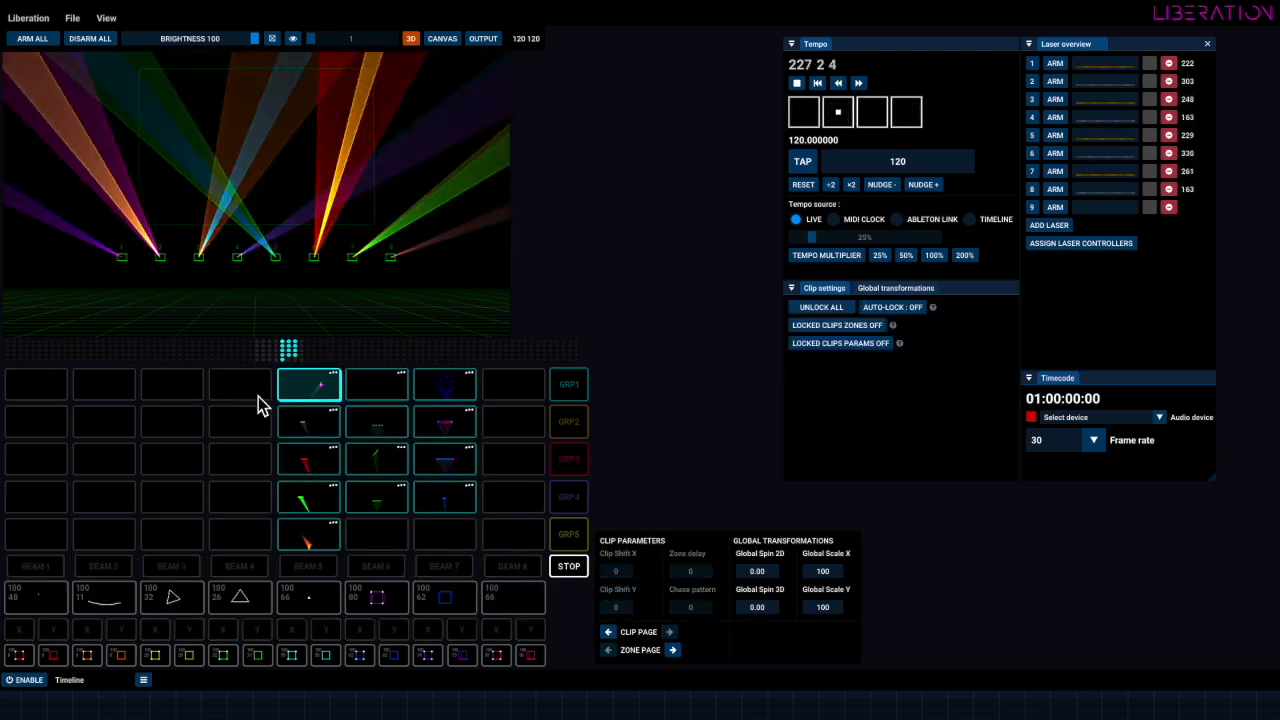
Open the top clip in the BEAM 5 column for editing and arrange the preview, Tempo and Clip Editor windows clear of the node graph
{"action": "right_click", "coordinate": [316, 393]}
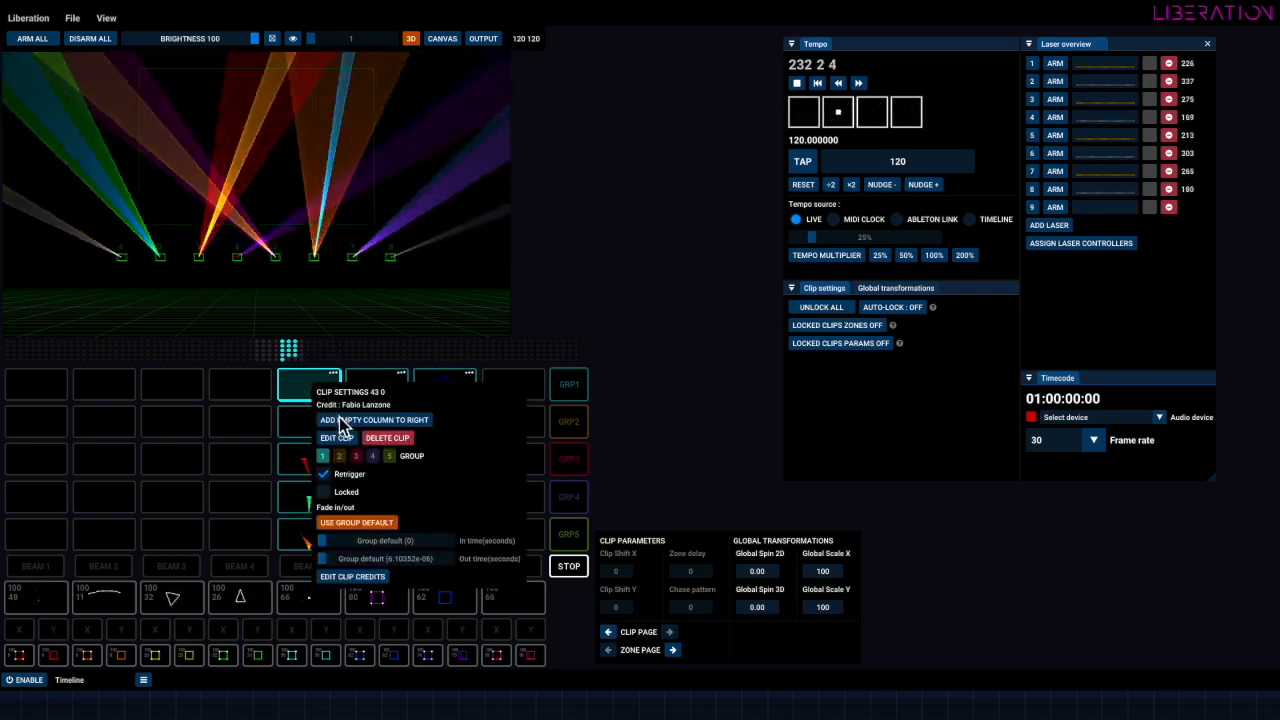
{"action": "left_click", "coordinate": [337, 438]}
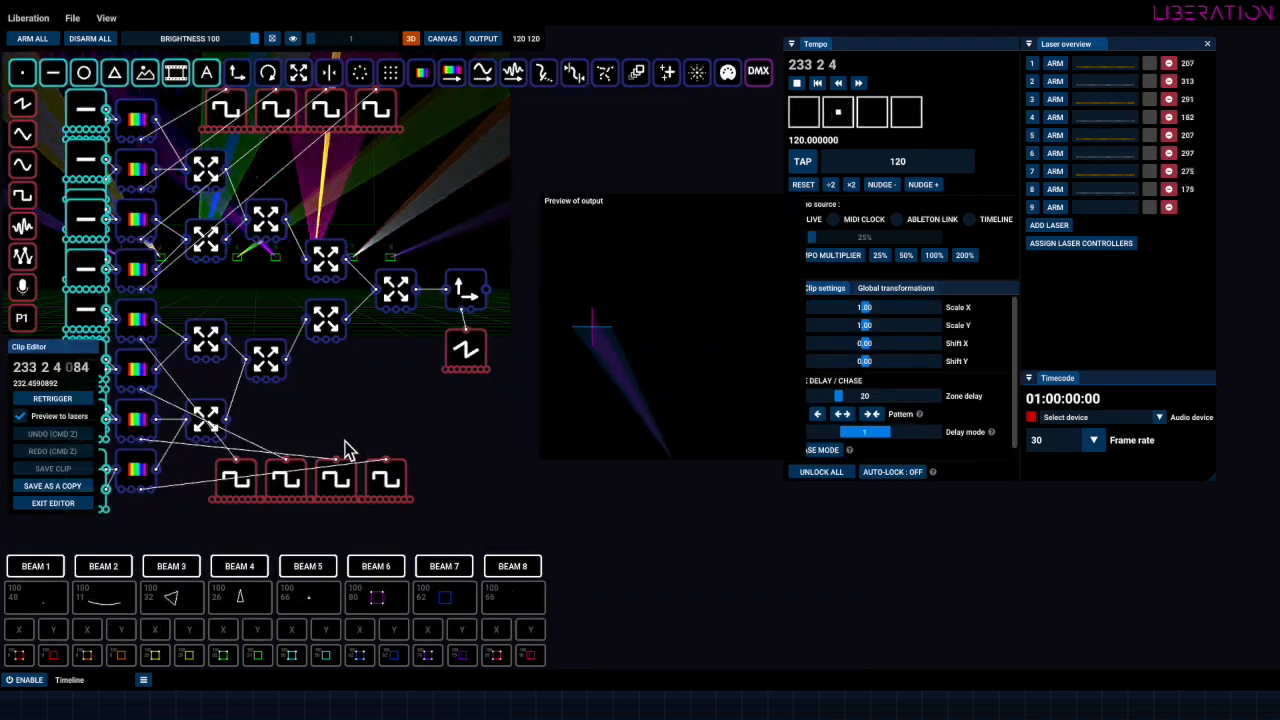
{"action": "left_click_drag", "start_coordinate": [624, 318], "coordinate": [725, 268]}
{"action": "left_click_drag", "start_coordinate": [906, 62], "coordinate": [980, 77]}
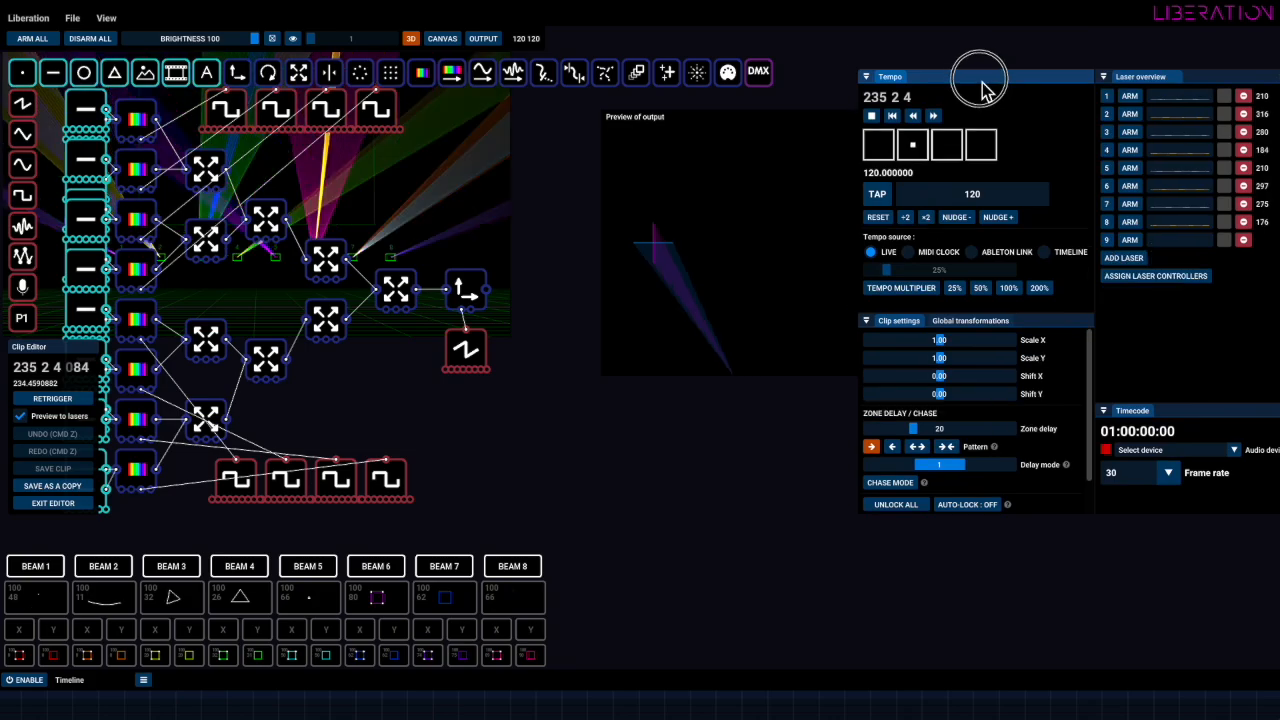
{"action": "left_click_drag", "start_coordinate": [58, 350], "coordinate": [696, 451]}
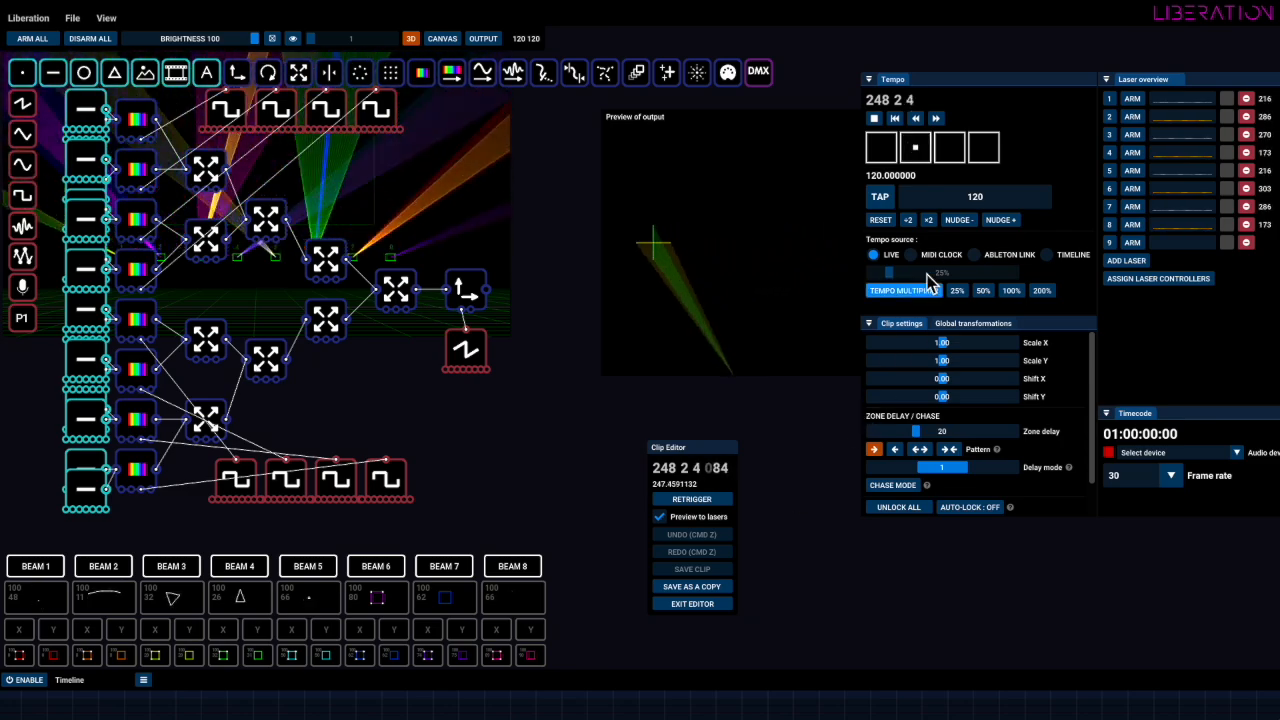
Enable the tempo multiplier at 25% and place the output preview clear of the Tempo window
{"action": "left_click", "coordinate": [905, 290]}
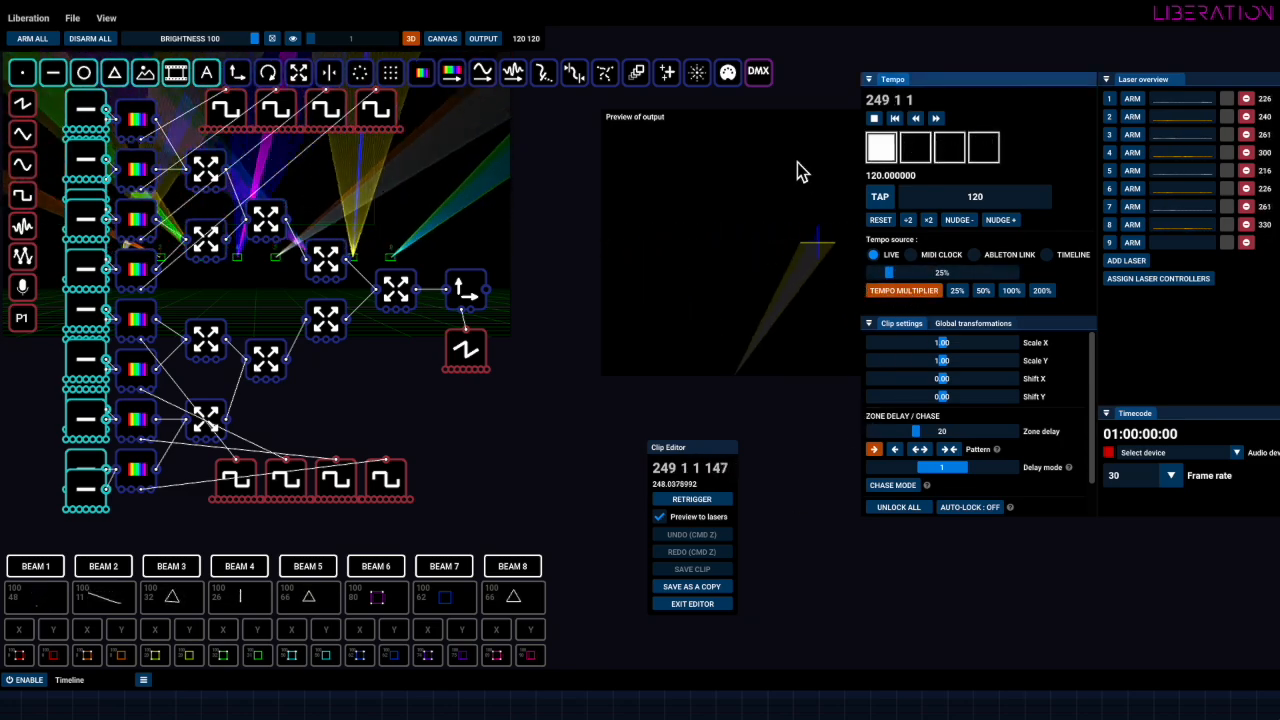
{"action": "left_click_drag", "start_coordinate": [757, 134], "coordinate": [728, 140]}
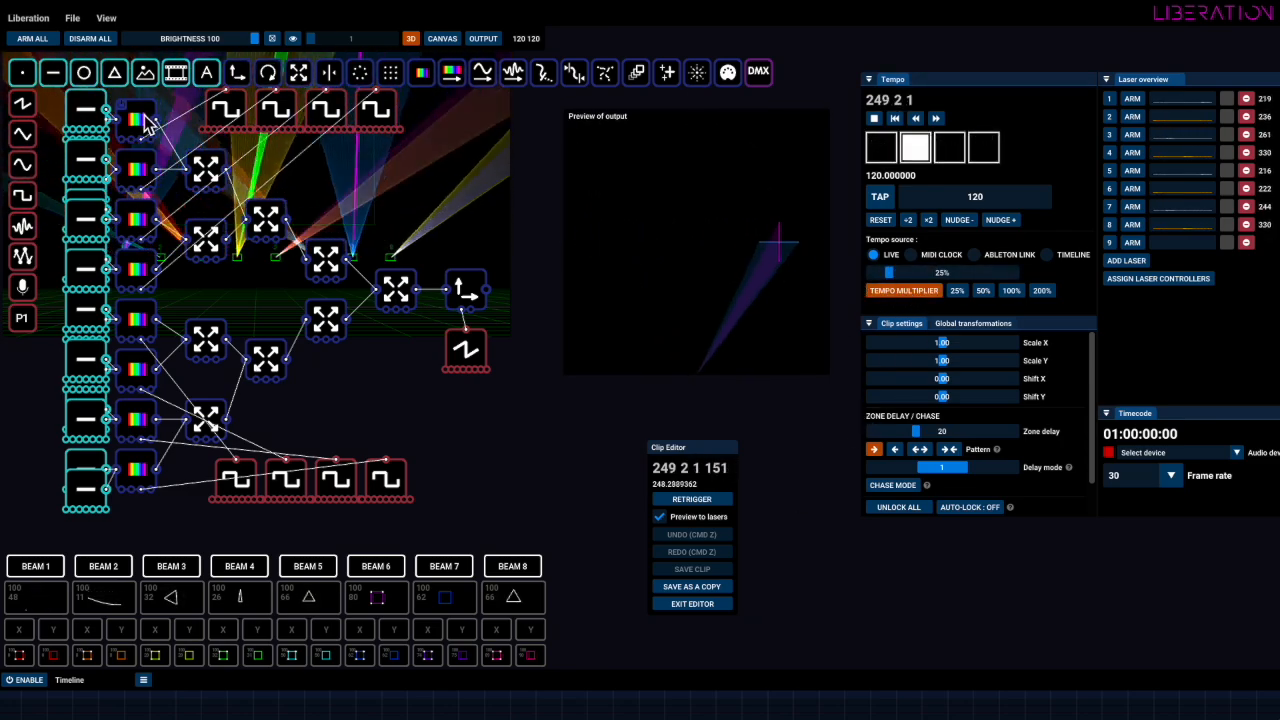
Examine how the line, colour, square-wave and scale nodes feed each other by previewing the output at individual nodes along the chain
{"action": "left_click", "coordinate": [92, 119]}
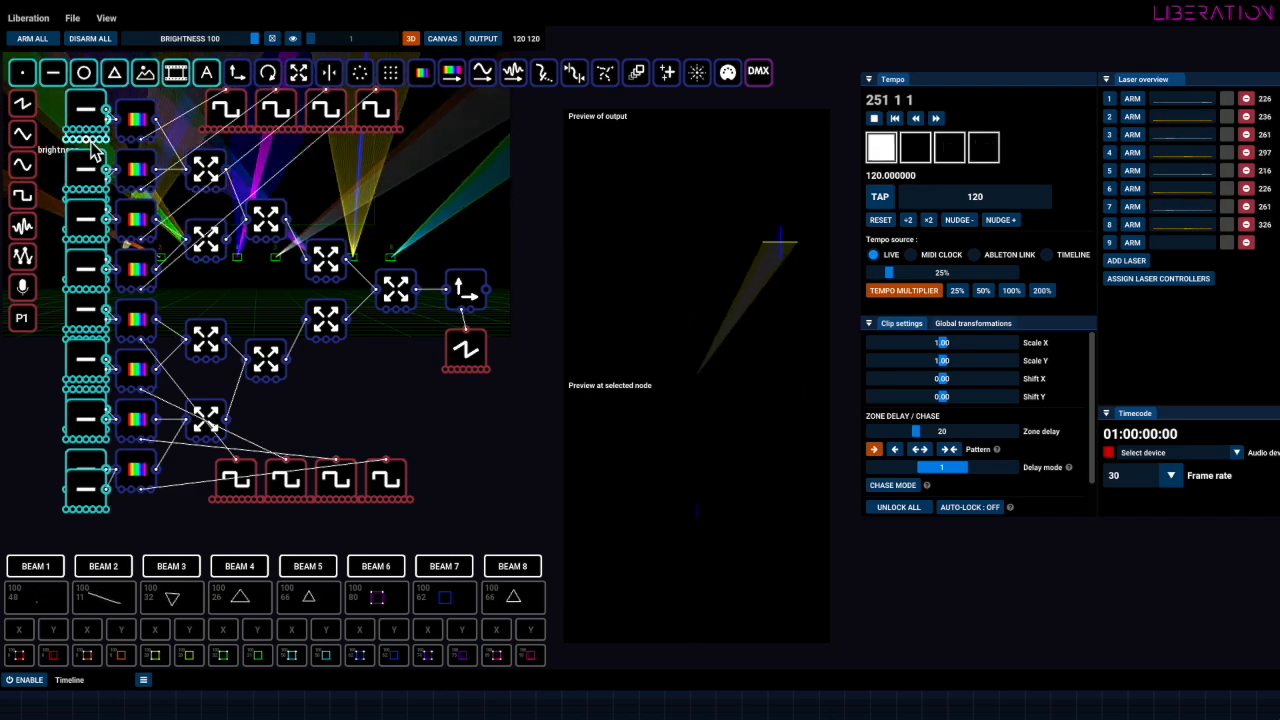
{"action": "left_click", "coordinate": [139, 128]}
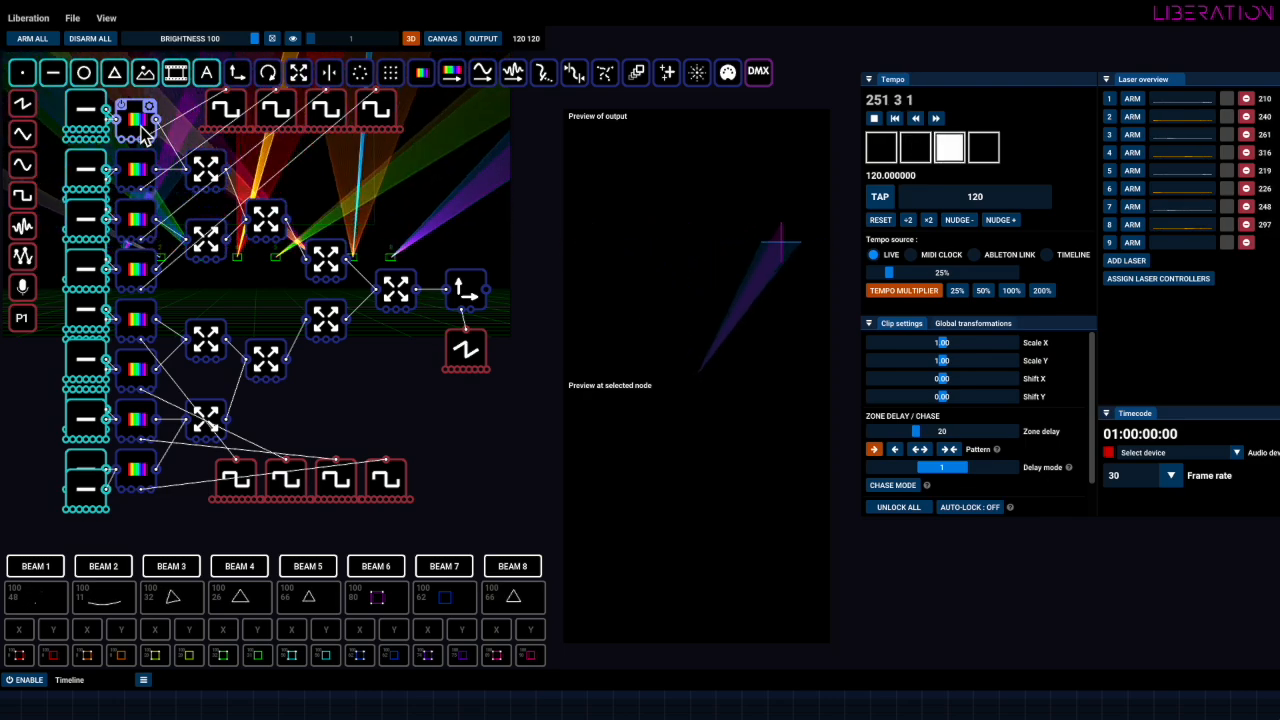
{"action": "left_click", "coordinate": [226, 113]}
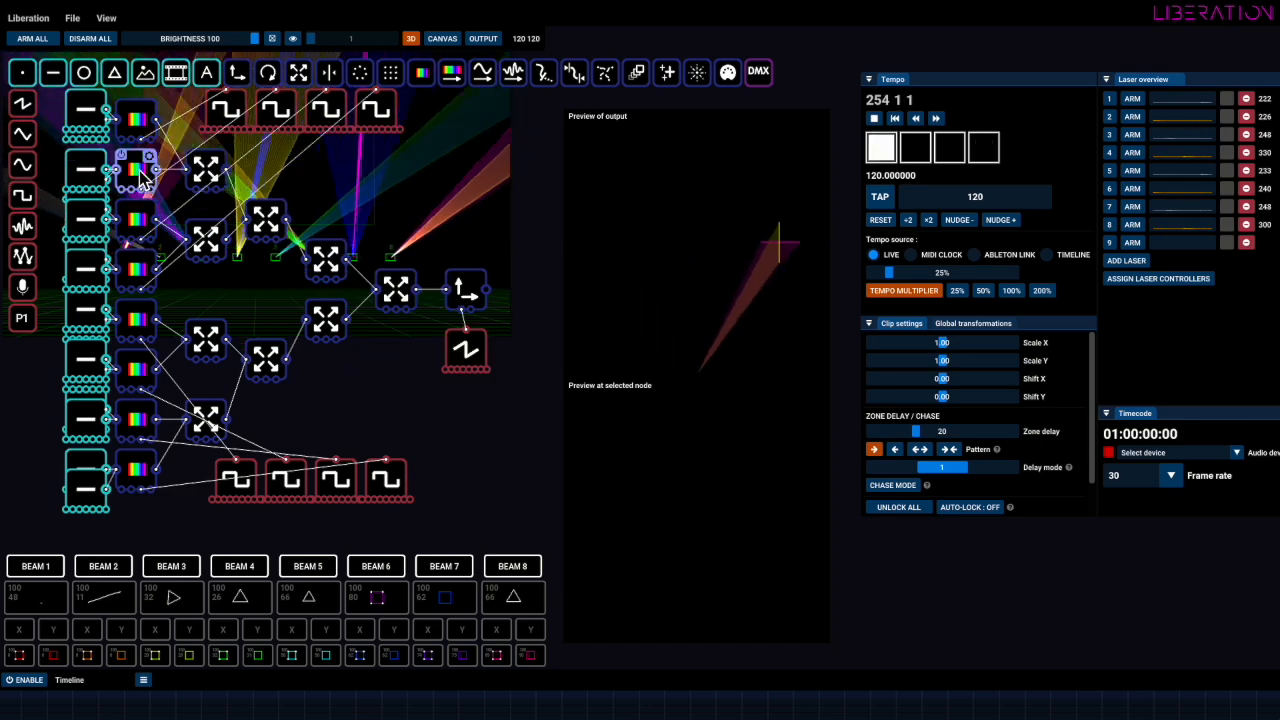
{"action": "mouse_move", "coordinate": [143, 180]}
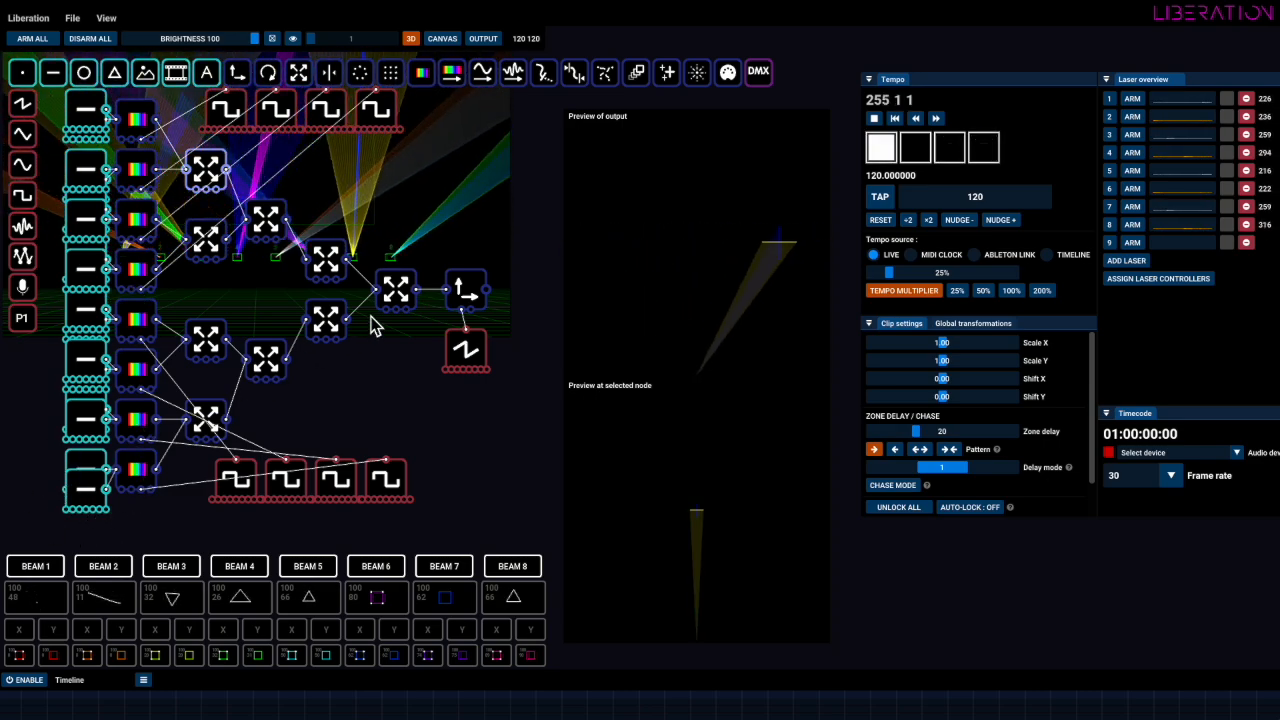
{"action": "left_click", "coordinate": [733, 155]}
{"action": "left_click_drag", "start_coordinate": [733, 155], "coordinate": [868, 140]}
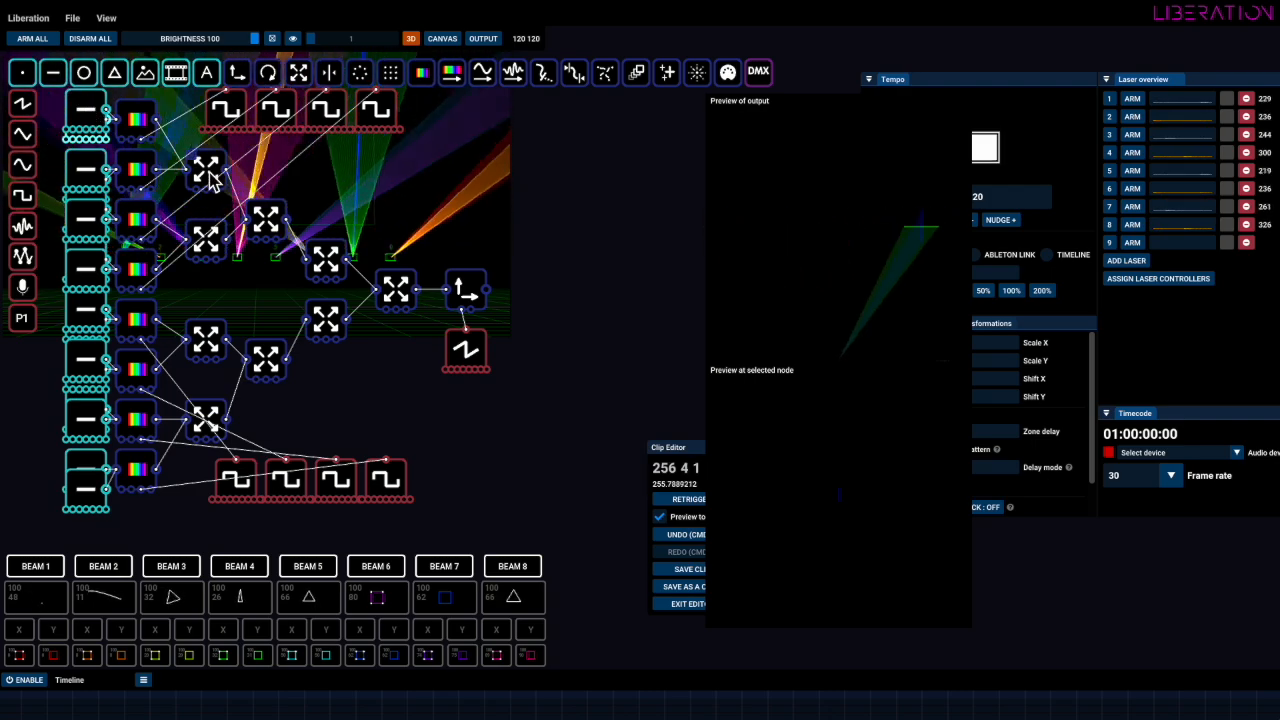
{"action": "left_click", "coordinate": [265, 218]}
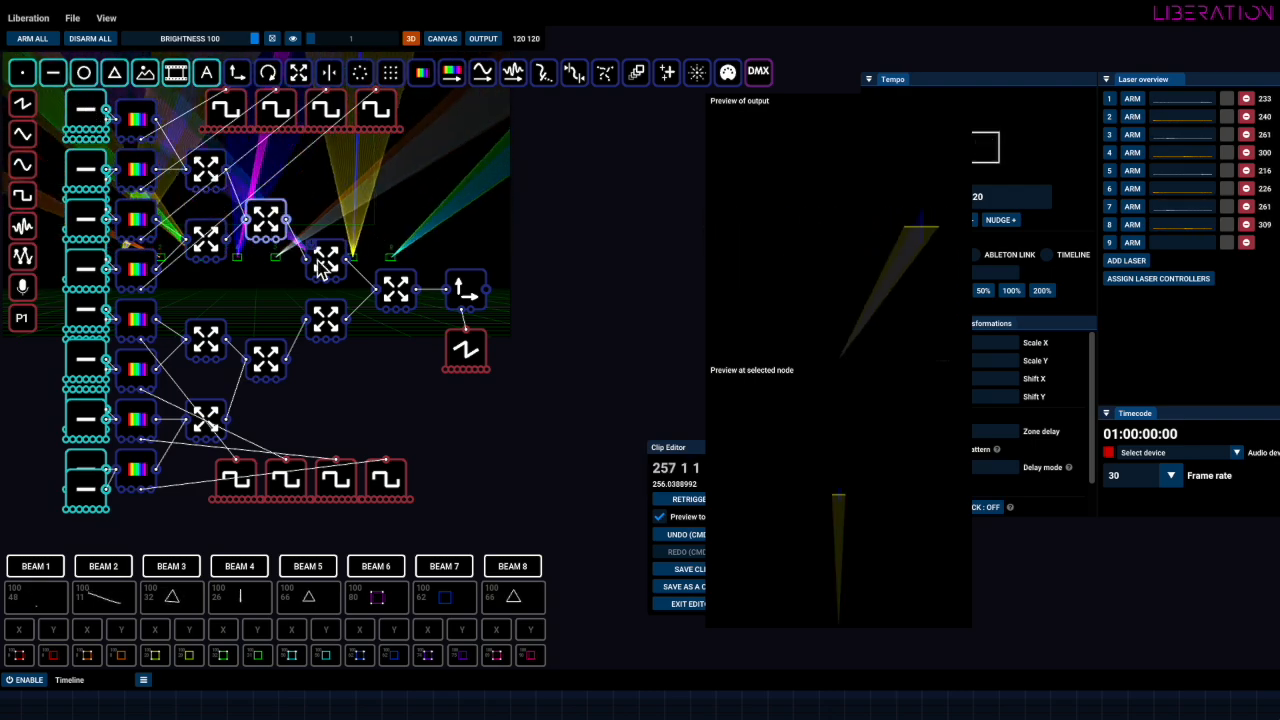
{"action": "left_click", "coordinate": [395, 290]}
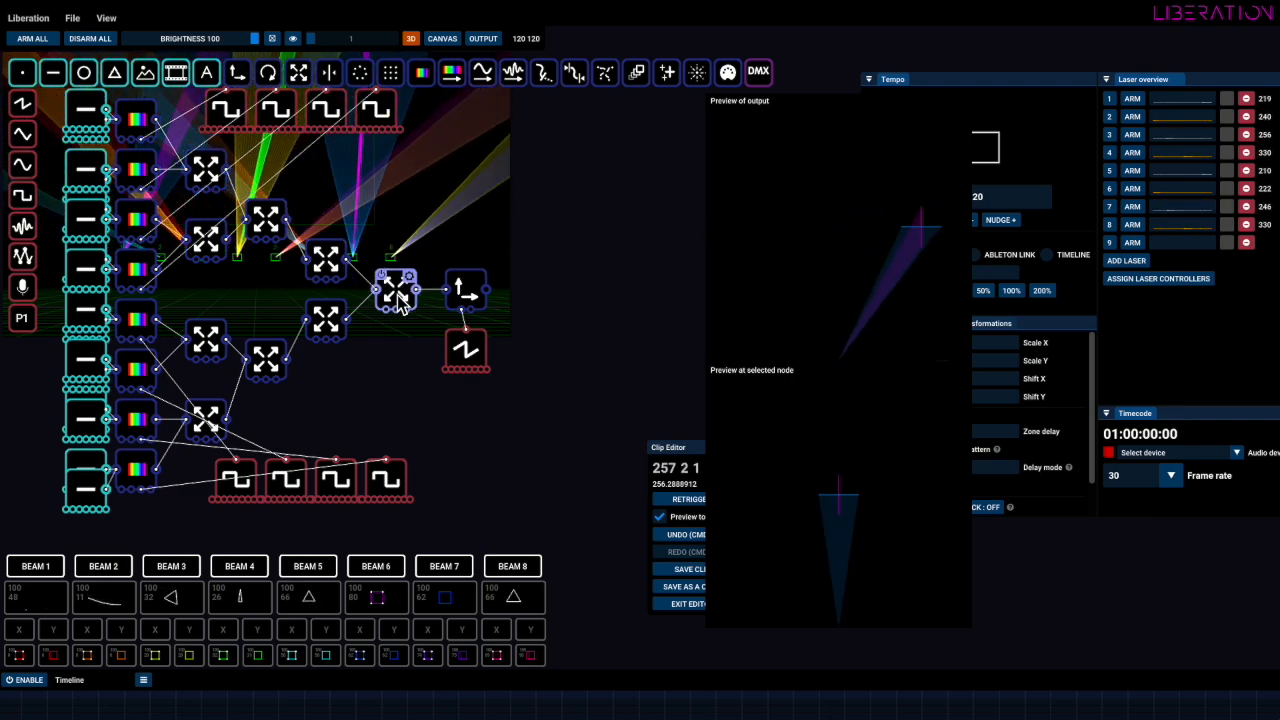
{"action": "left_click", "coordinate": [205, 168]}
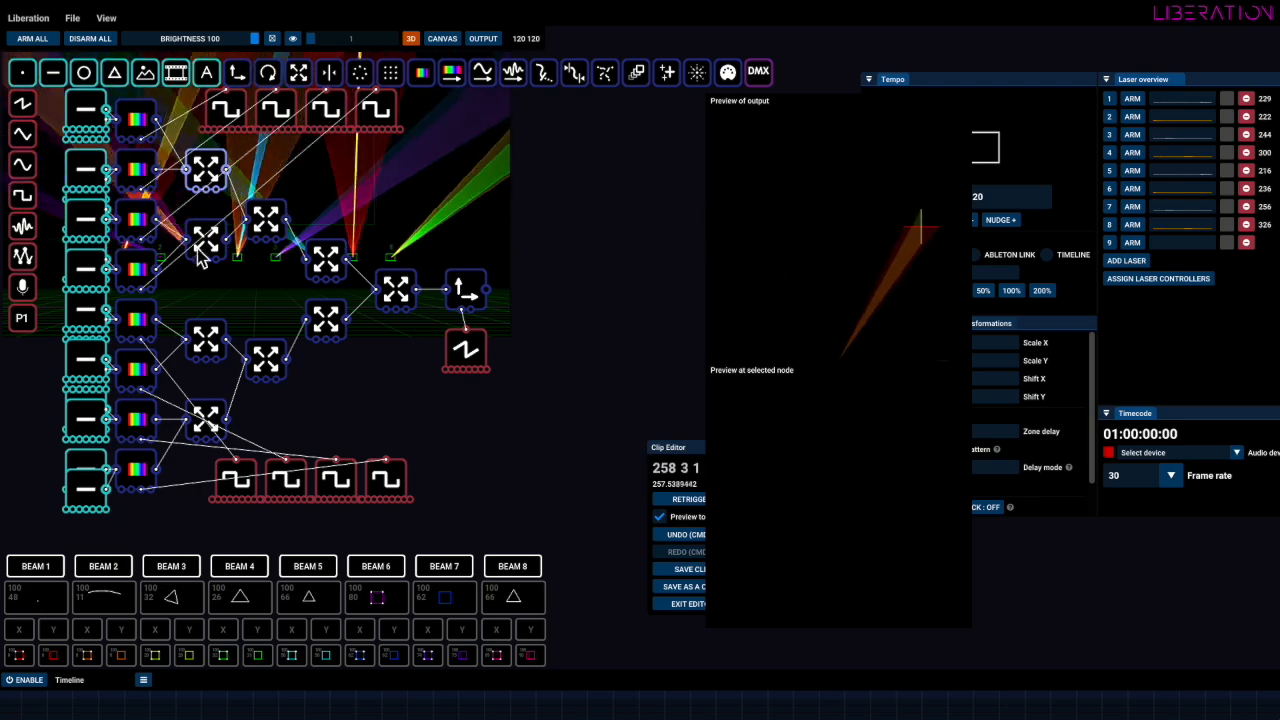
Add a new Line Creator node in the empty space beside the existing node graph
{"action": "left_click", "coordinate": [112, 106]}
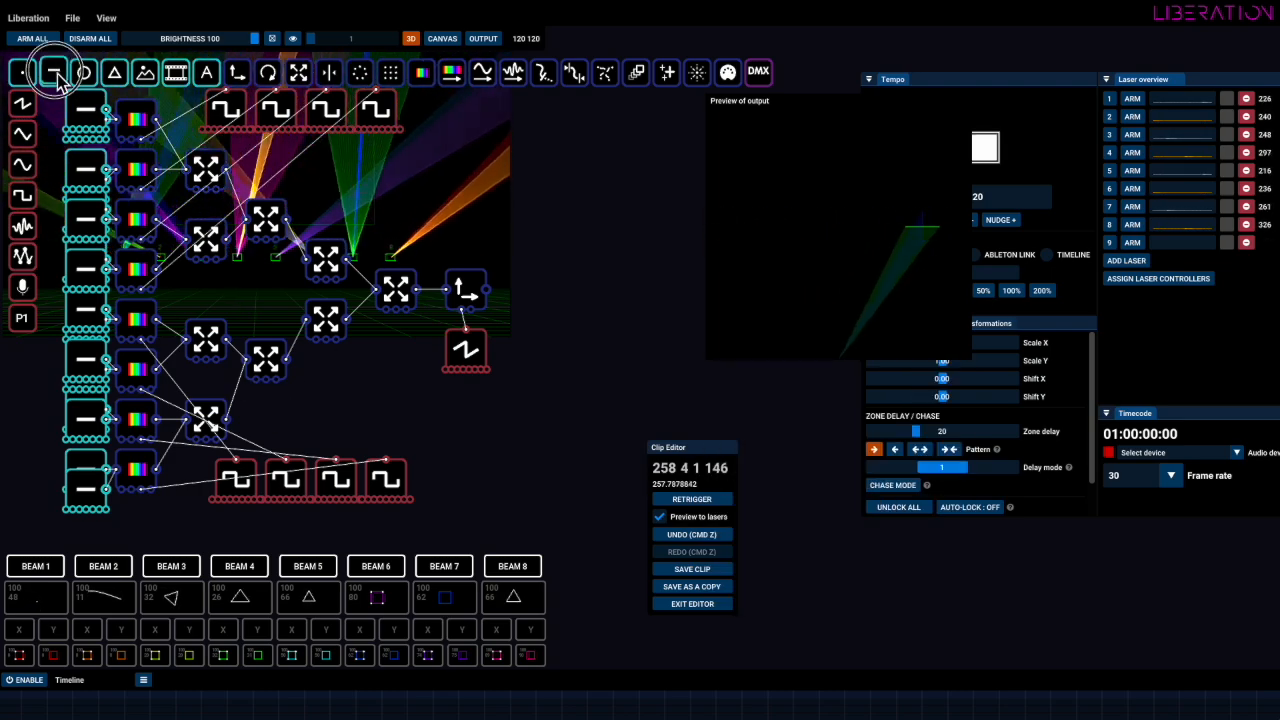
{"action": "left_click_drag", "start_coordinate": [112, 106], "coordinate": [570, 171]}
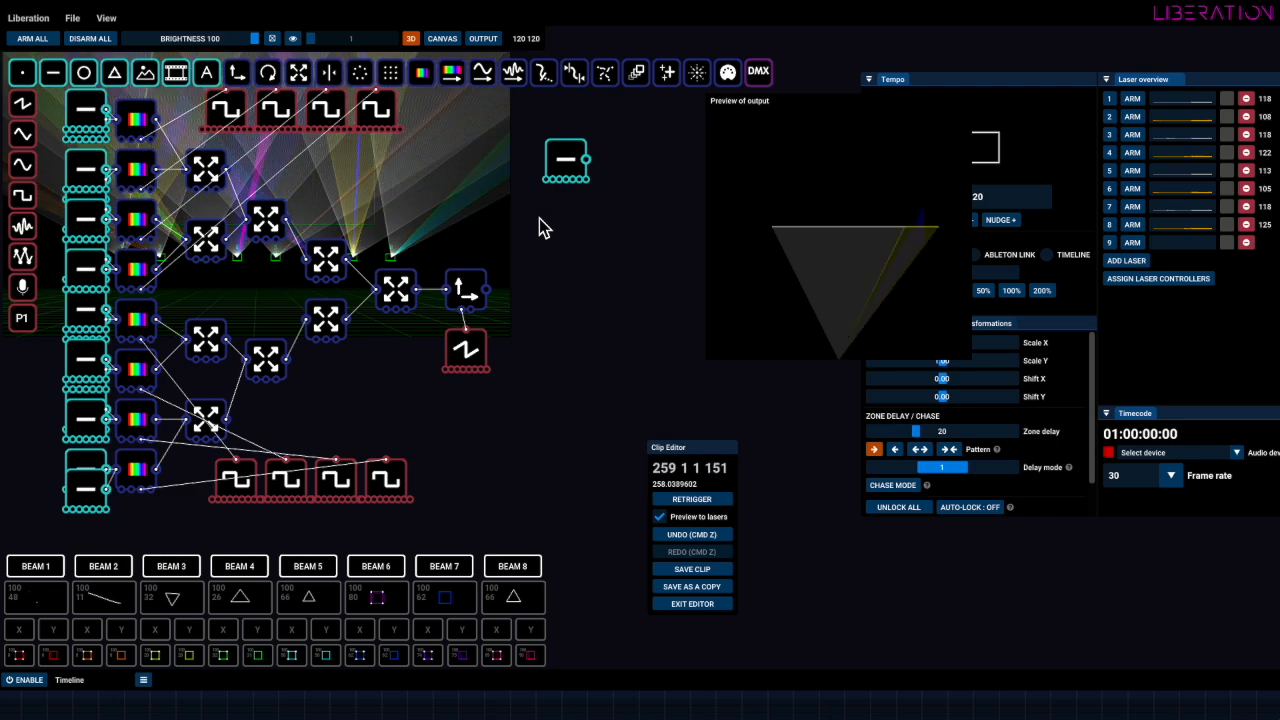
Disable the wave node driving the final position node and shift the existing pattern to the upper left of the output
{"action": "left_click", "coordinate": [456, 288]}
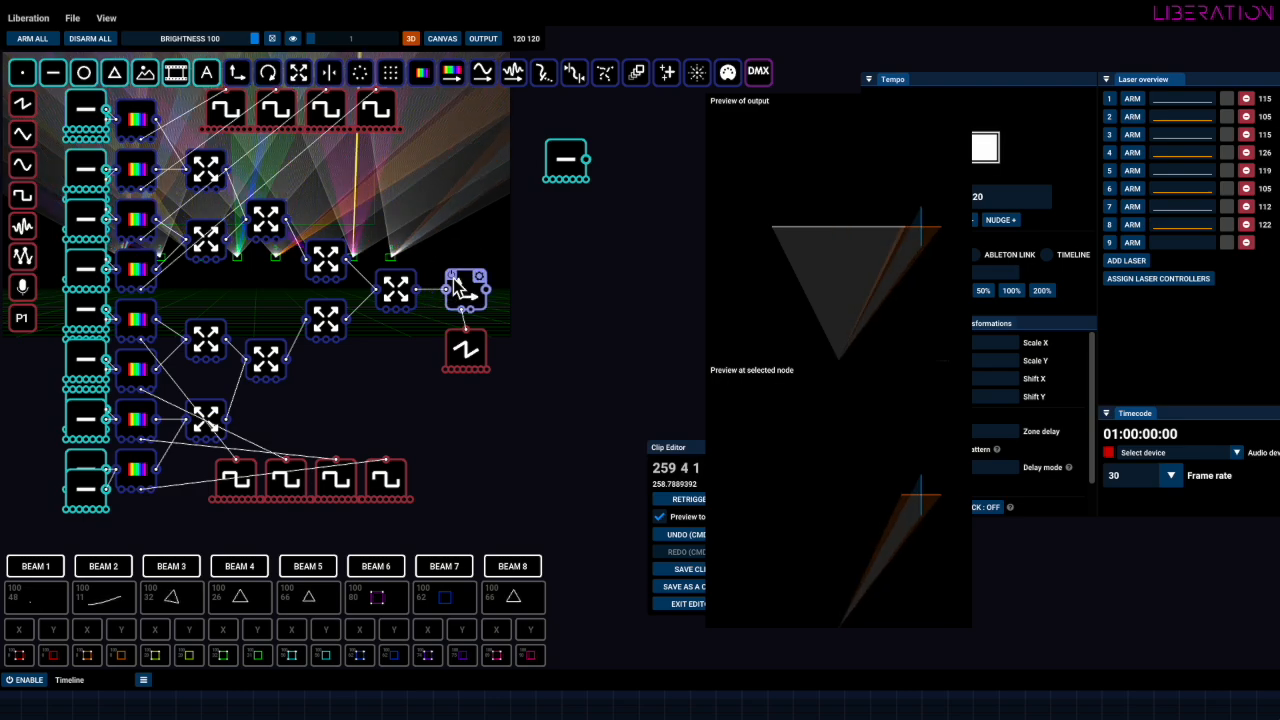
{"action": "left_click", "coordinate": [459, 333]}
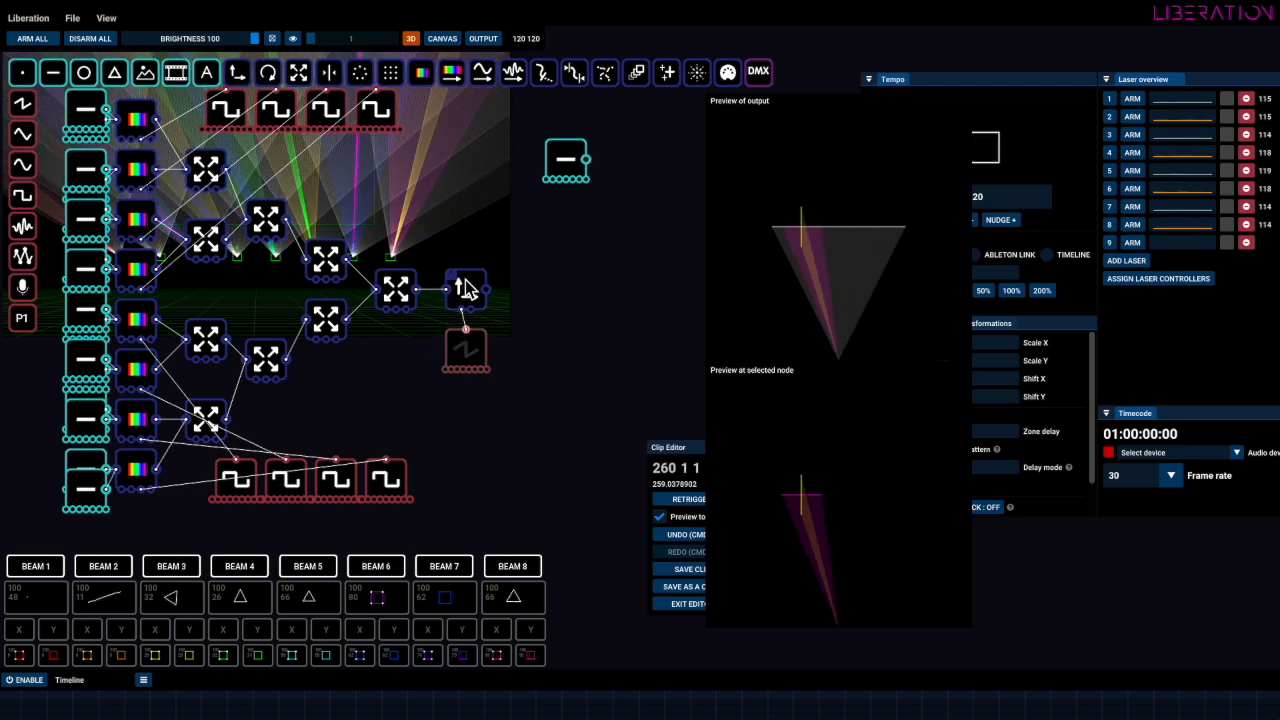
{"action": "left_click", "coordinate": [466, 288]}
{"action": "mouse_move", "coordinate": [594, 350]}
{"action": "left_mouse_down"}
{"action": "mouse_move", "coordinate": [566, 354]}
{"action": "mouse_move", "coordinate": [567, 368]}
{"action": "mouse_move", "coordinate": [557, 357]}
{"action": "mouse_move", "coordinate": [568, 372]}
{"action": "mouse_move", "coordinate": [571, 357]}
{"action": "left_mouse_up"}
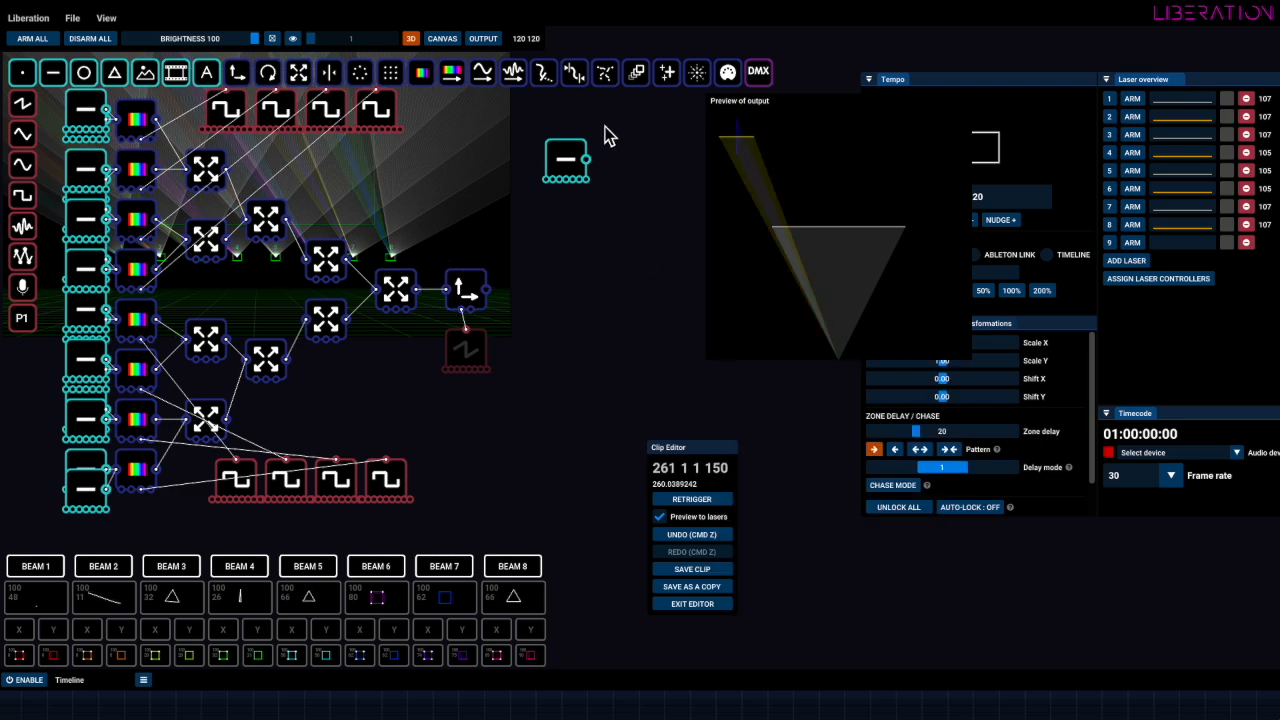
Set the new line's size to 50 and move its node closer to the node graph
{"action": "left_click", "coordinate": [582, 155]}
{"action": "left_click", "coordinate": [656, 189]}
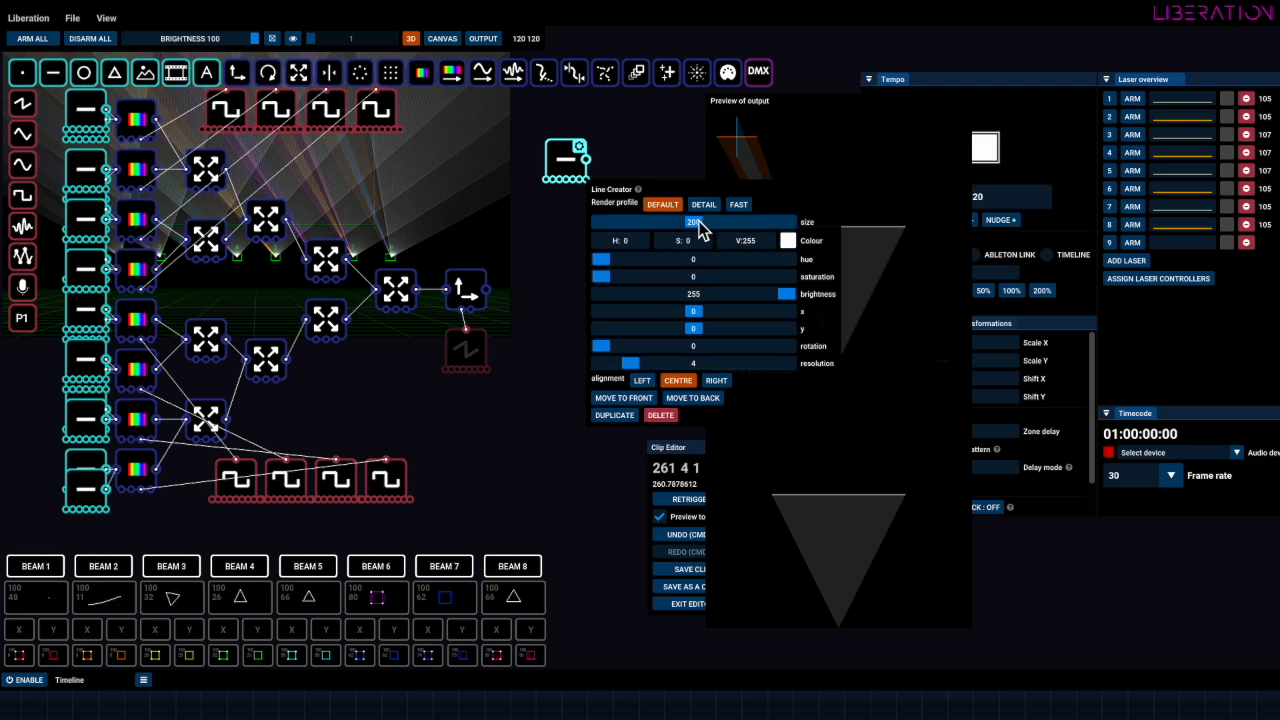
{"action": "left_click_drag", "start_coordinate": [700, 228], "coordinate": [678, 193]}
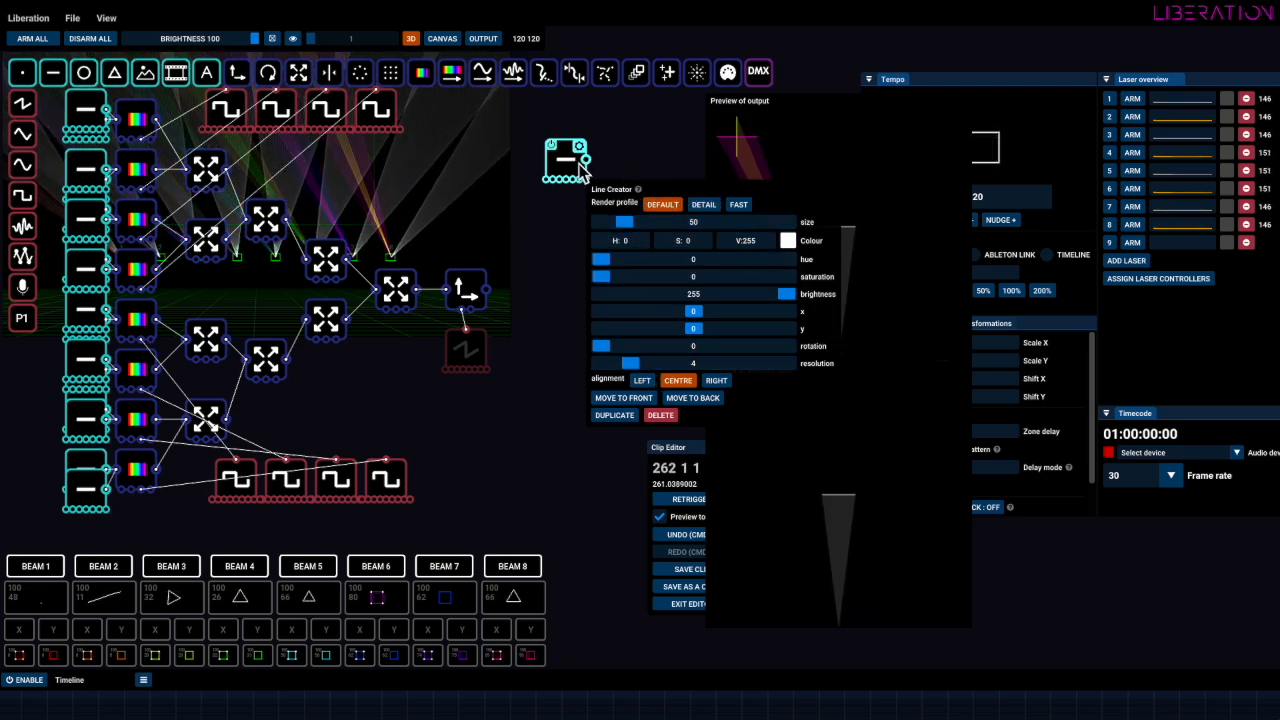
{"action": "left_click_drag", "start_coordinate": [583, 170], "coordinate": [530, 170]}
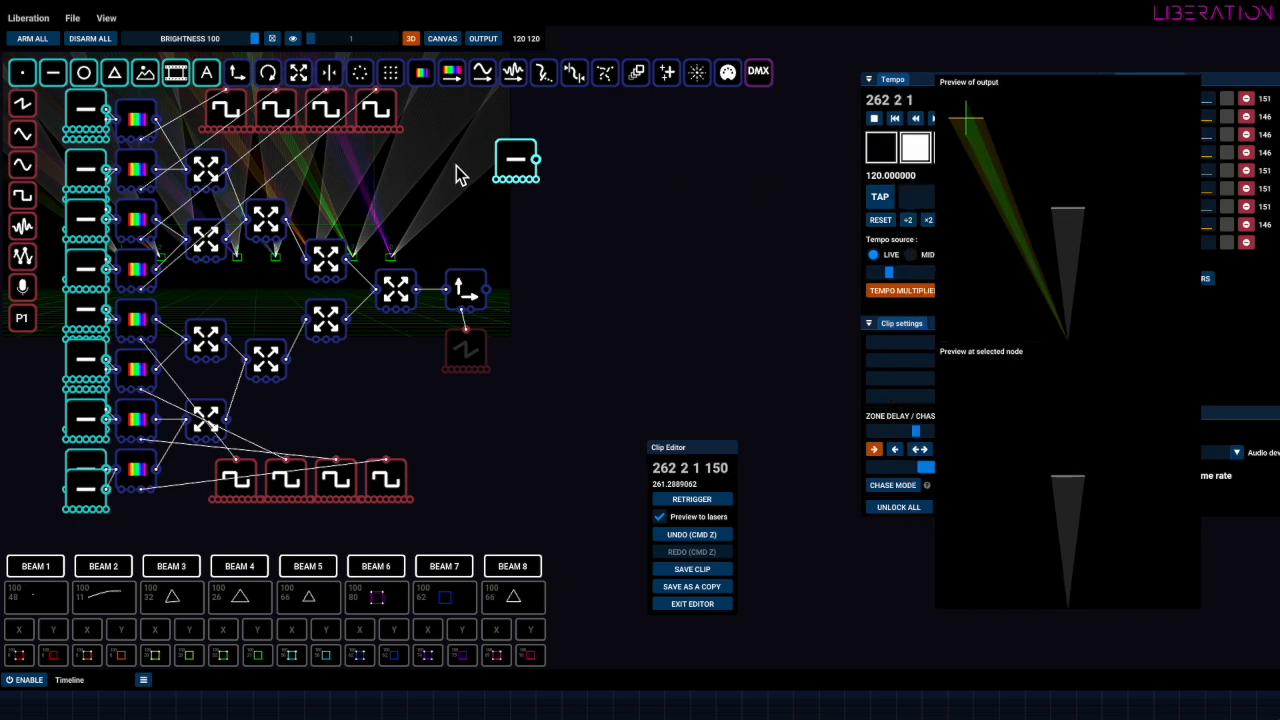
{"action": "left_click", "coordinate": [537, 148]}
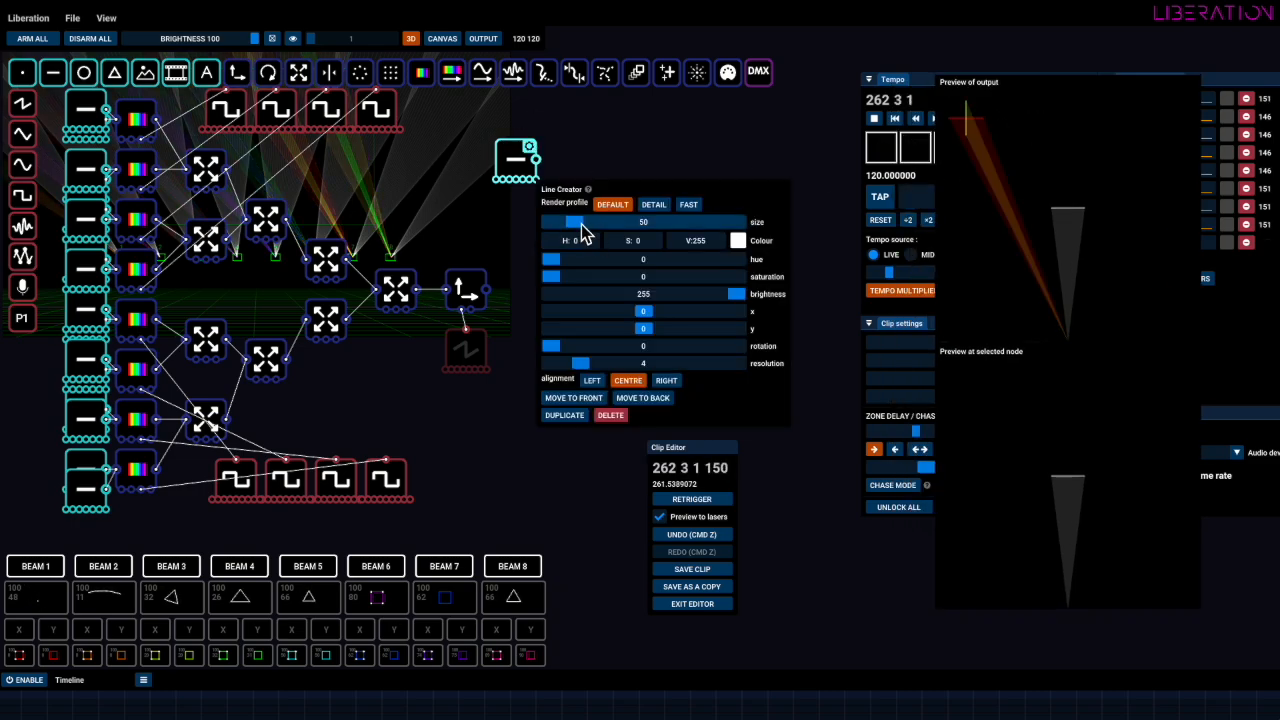
{"action": "left_click_drag", "start_coordinate": [580, 222], "coordinate": [580, 230]}
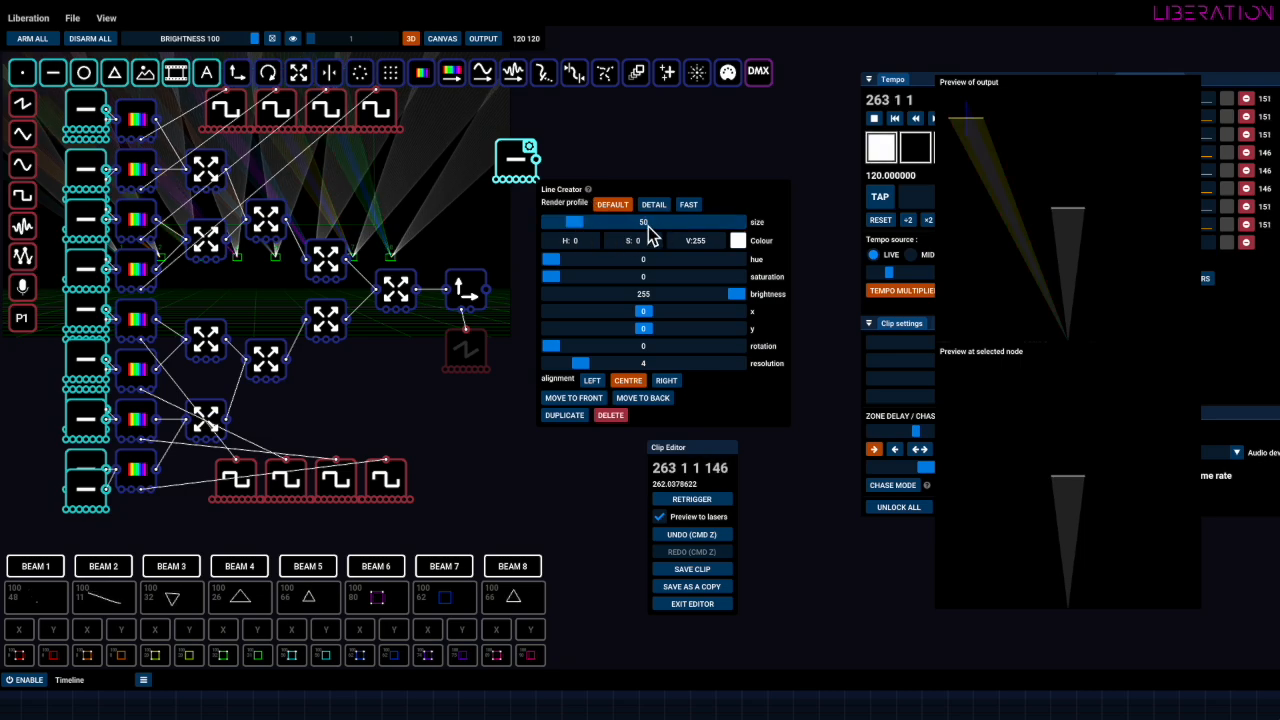
Add a second Line Creator node below the first, with size 49 and rotation 90, to form a cross
{"action": "left_click", "coordinate": [628, 131]}
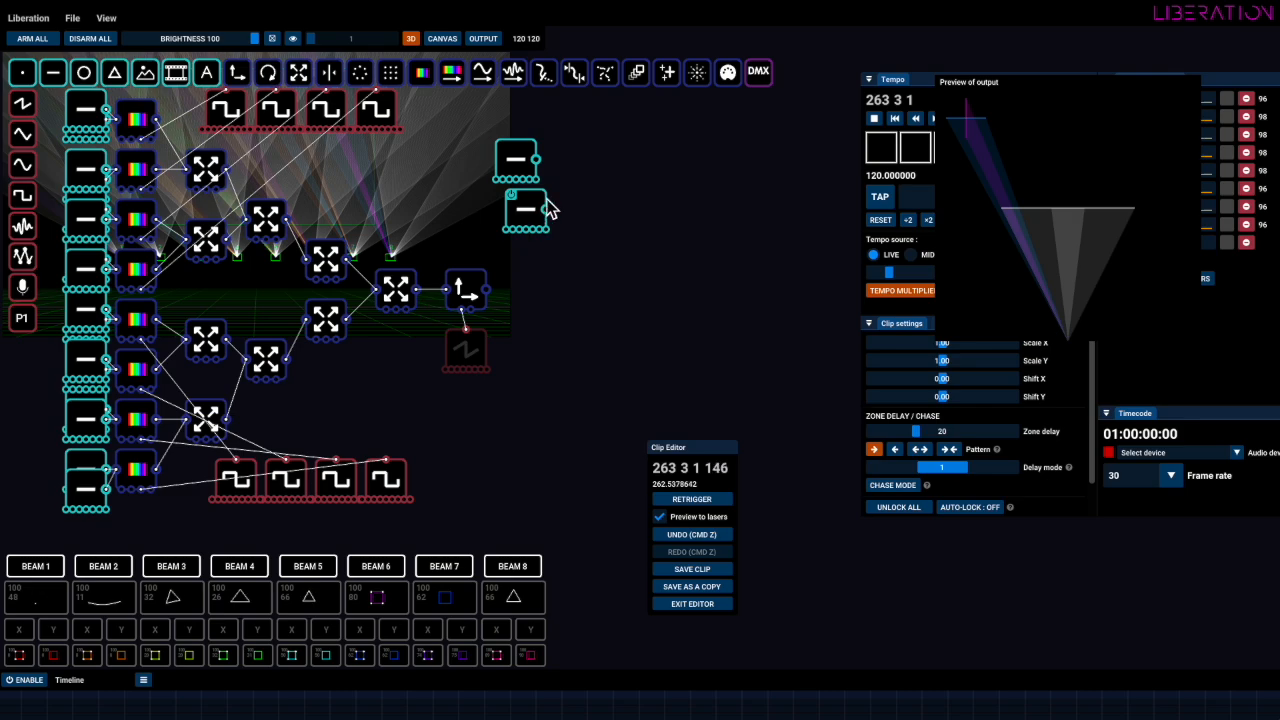
{"action": "left_click", "coordinate": [541, 197]}
{"action": "left_click_drag", "start_coordinate": [652, 273], "coordinate": [590, 281]}
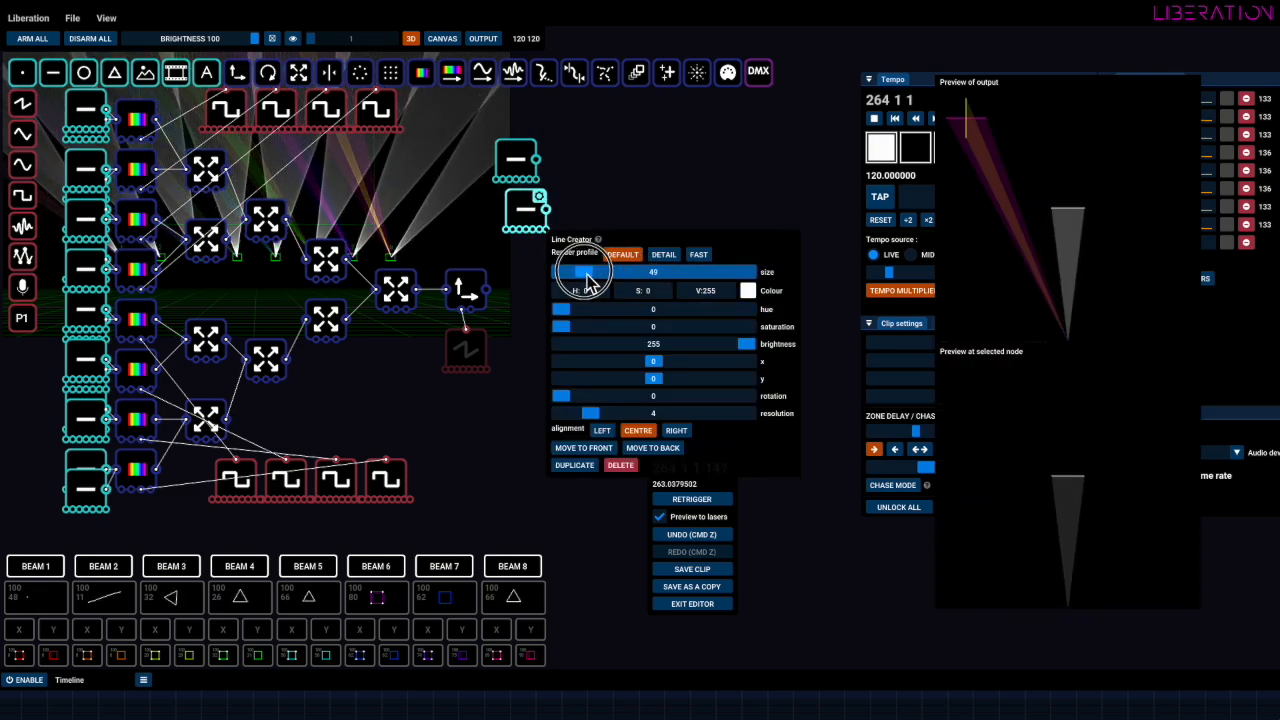
{"action": "mouse_move", "coordinate": [638, 397]}
{"action": "left_mouse_down"}
{"action": "mouse_move", "coordinate": [634, 410]}
{"action": "mouse_move", "coordinate": [595, 405]}
{"action": "mouse_move", "coordinate": [657, 399]}
{"action": "left_mouse_up"}
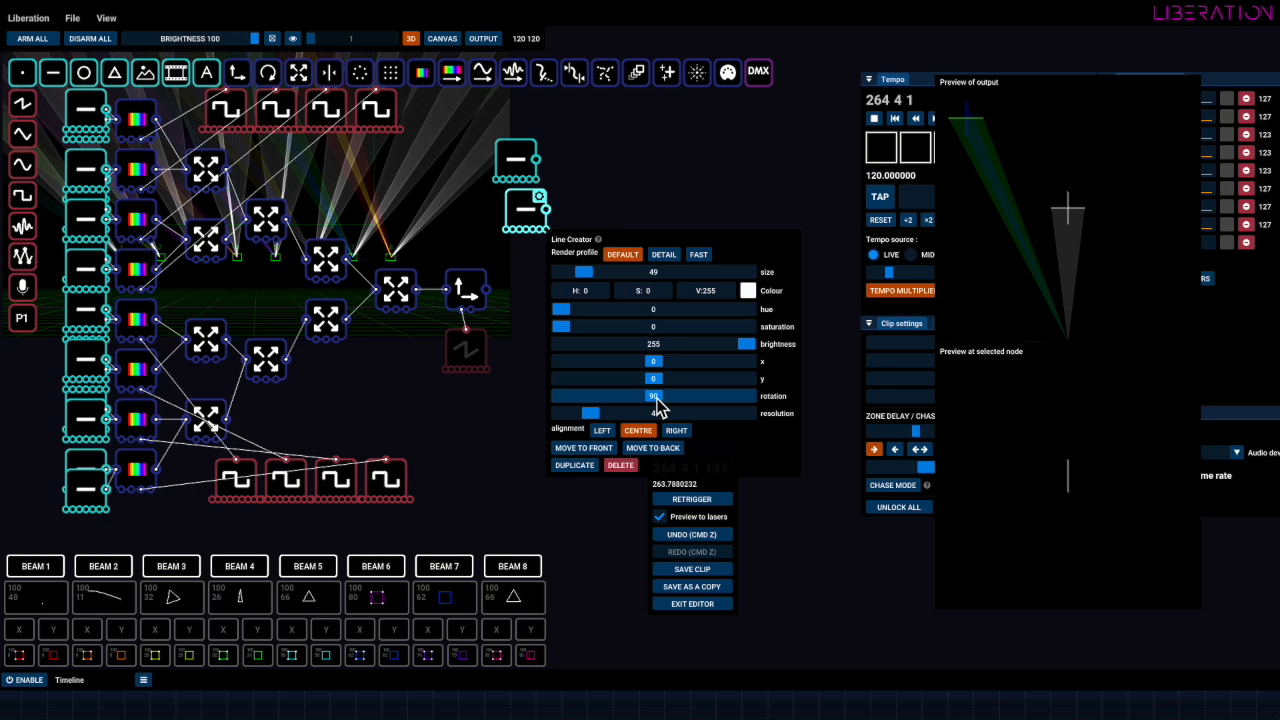
{"action": "left_click", "coordinate": [750, 170]}
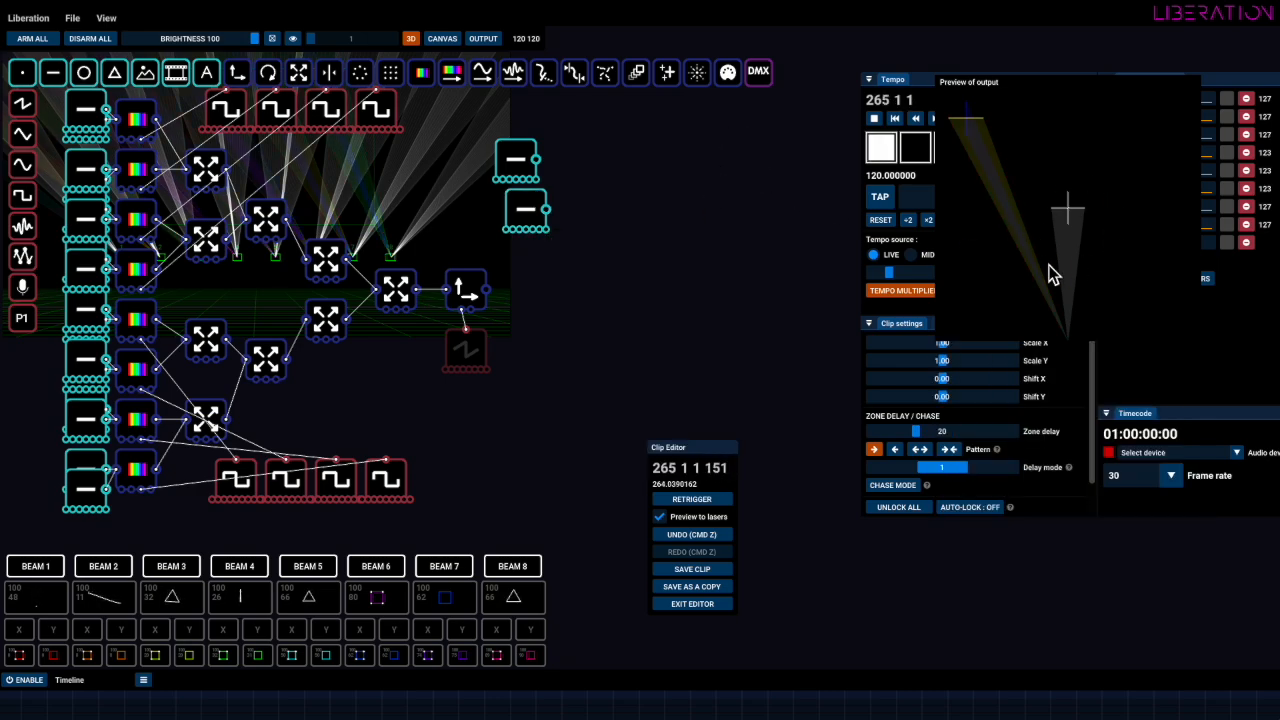
Reposition the two new line nodes so they sit diagonally, one just below the other
{"action": "left_click_drag", "start_coordinate": [521, 193], "coordinate": [510, 150]}
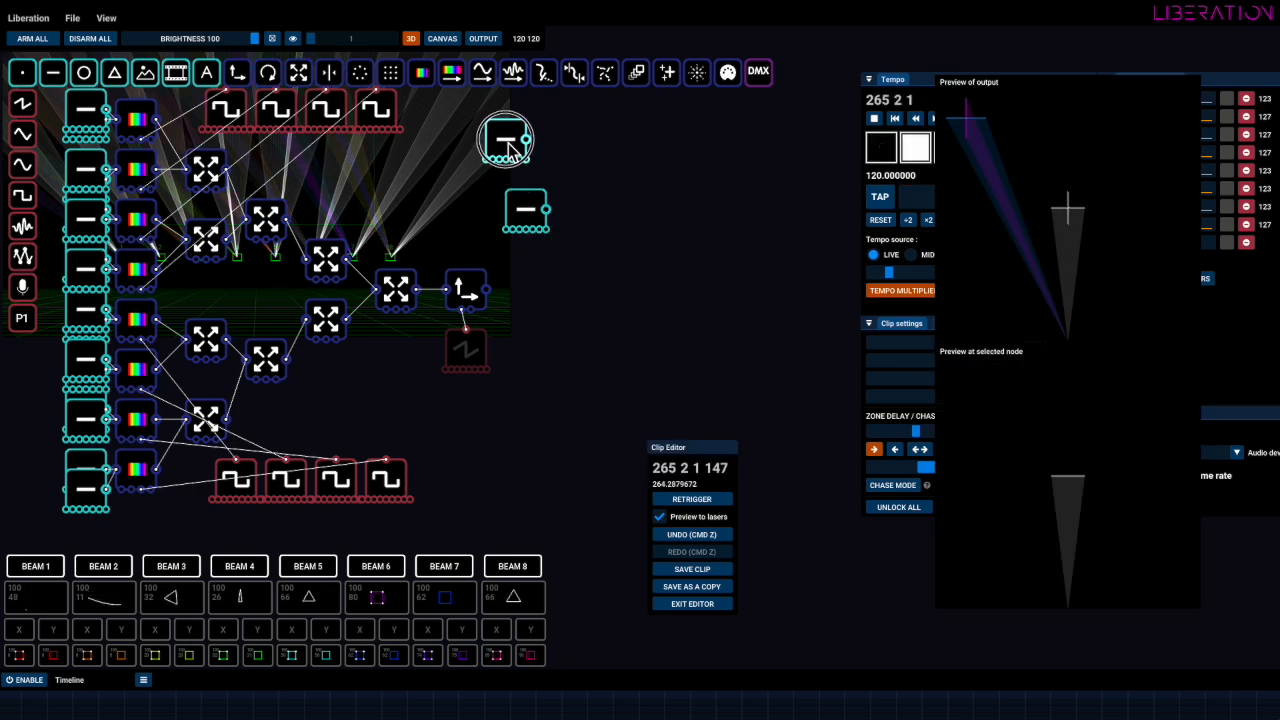
{"action": "left_click_drag", "start_coordinate": [545, 230], "coordinate": [523, 212]}
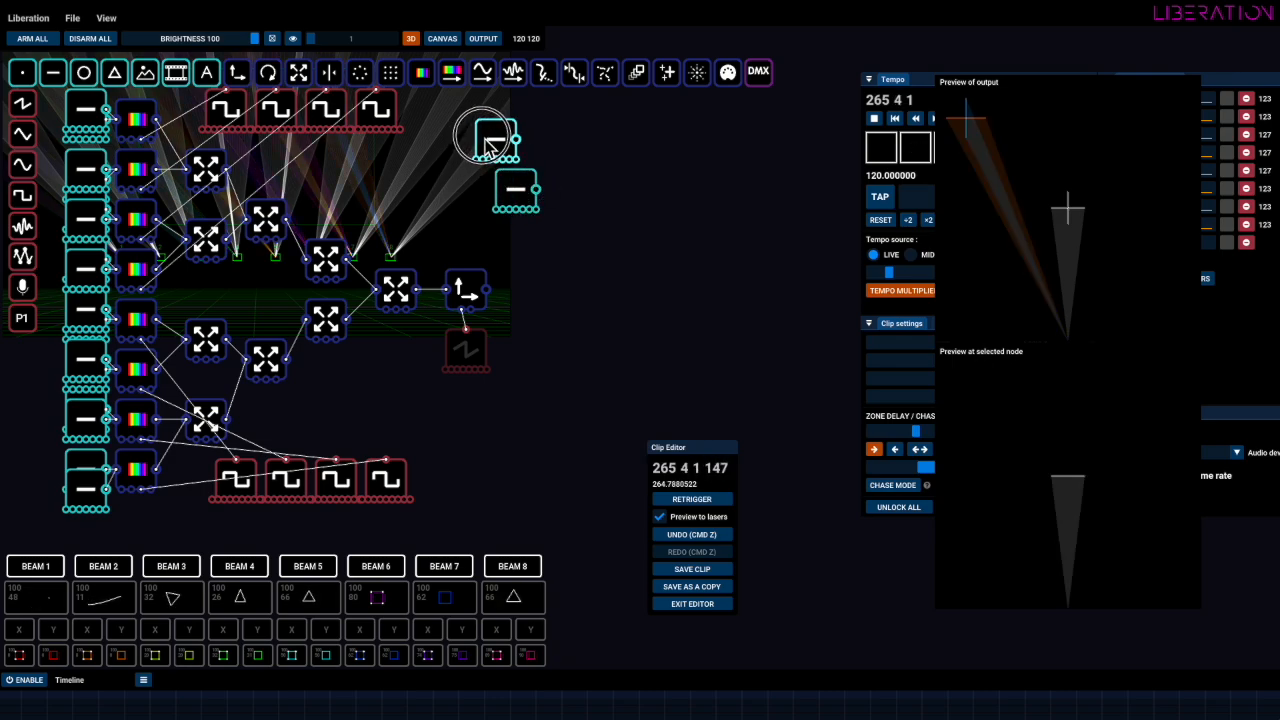
Check the first original line's size, colour and rotation, and move the line node stacked with it aside to check its settings too
{"action": "left_click", "coordinate": [105, 103]}
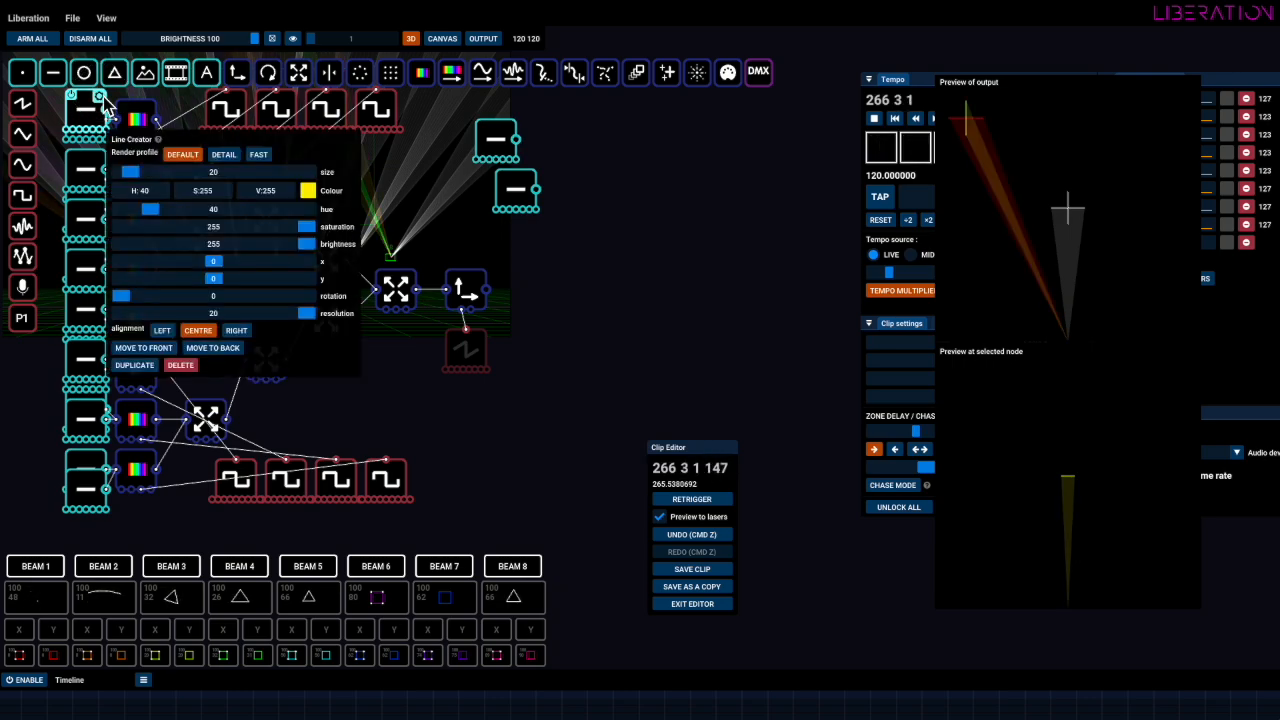
{"action": "left_click_drag", "start_coordinate": [82, 106], "coordinate": [49, 131]}
{"action": "left_click", "coordinate": [57, 137]}
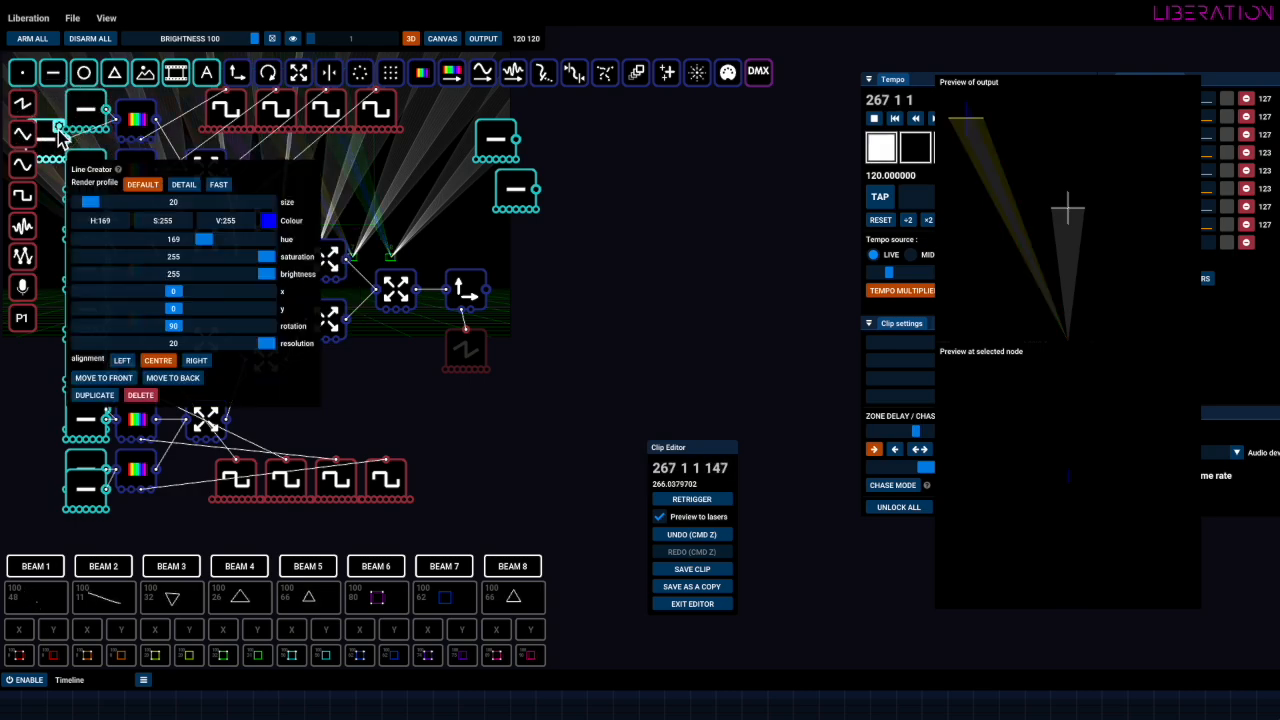
Close the current line settings and check the size, colour and rotation of the line node in the second original pair
{"action": "left_click", "coordinate": [57, 111]}
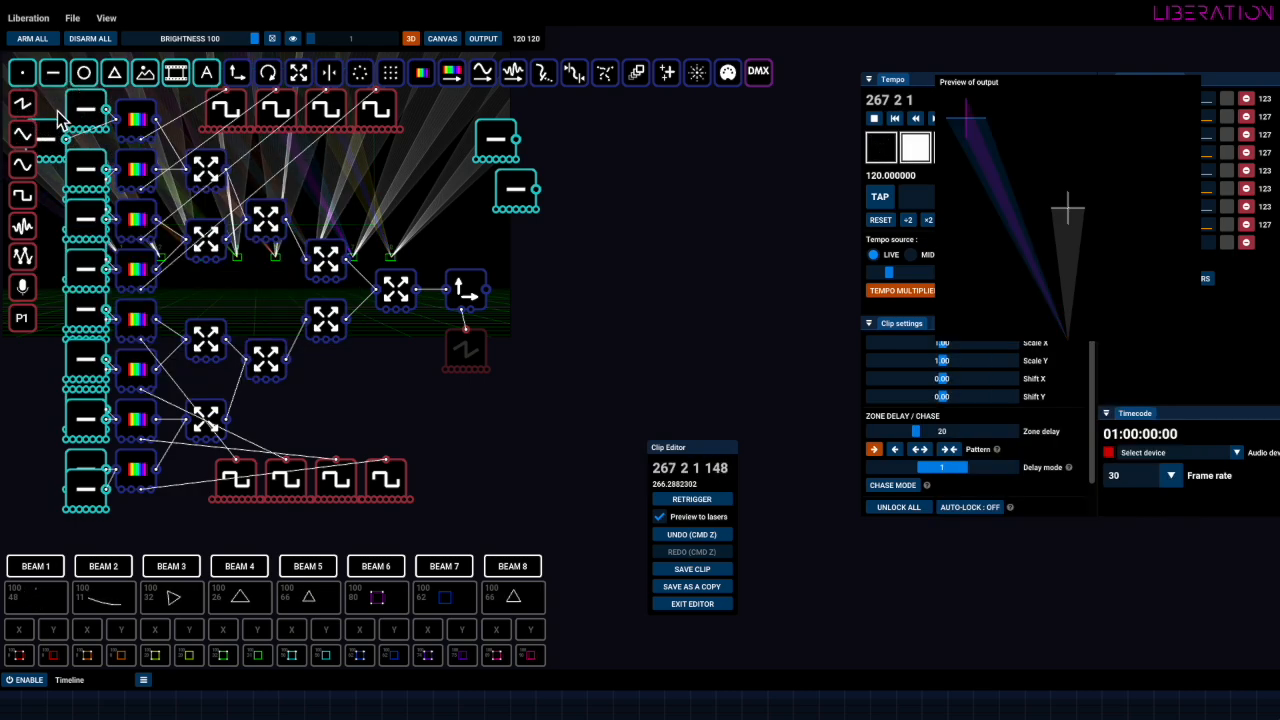
{"action": "left_click", "coordinate": [103, 166]}
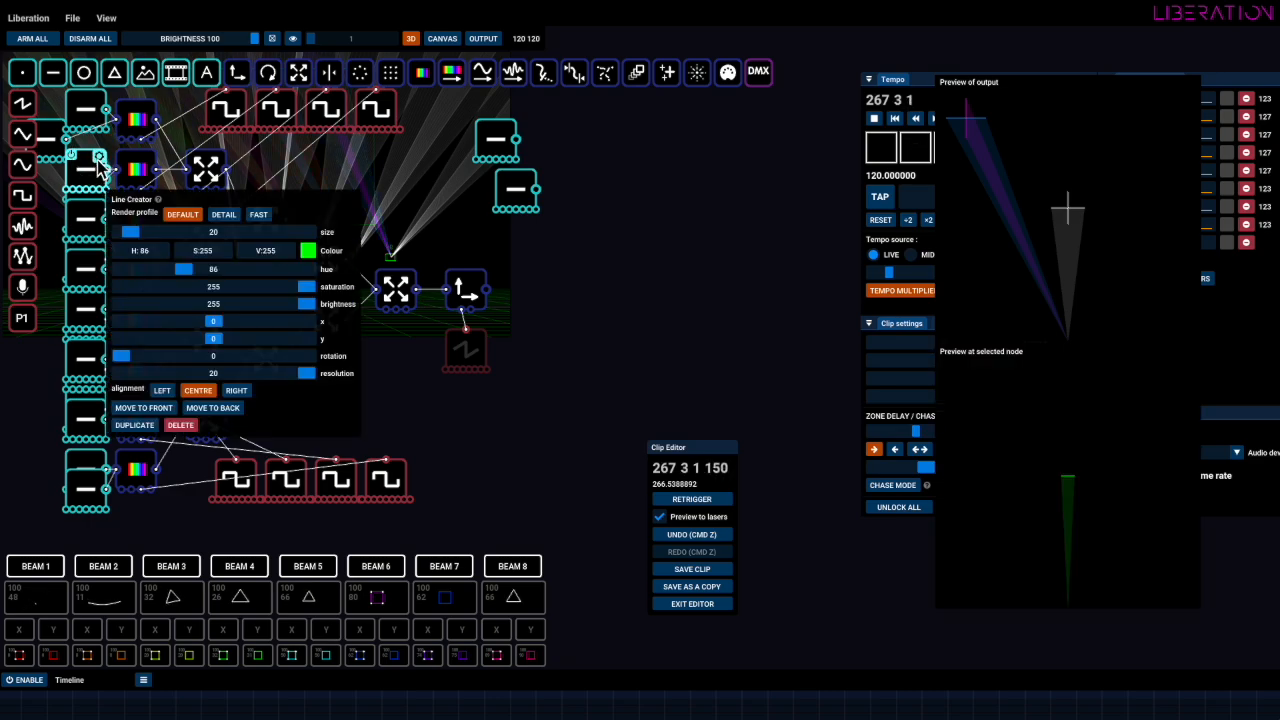
{"action": "left_click", "coordinate": [104, 166]}
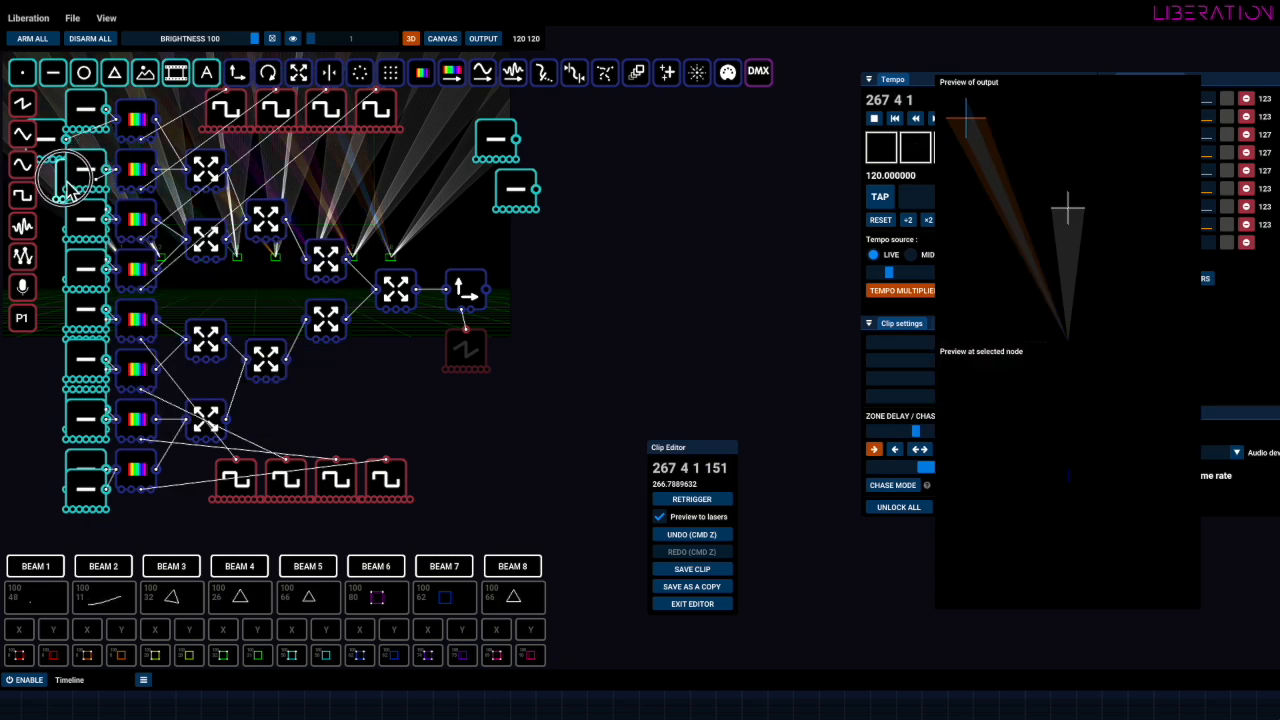
Spread apart the stacked line nodes in the upper three pairs and shift their colour change nodes slightly away from them
{"action": "left_click_drag", "start_coordinate": [88, 176], "coordinate": [114, 160]}
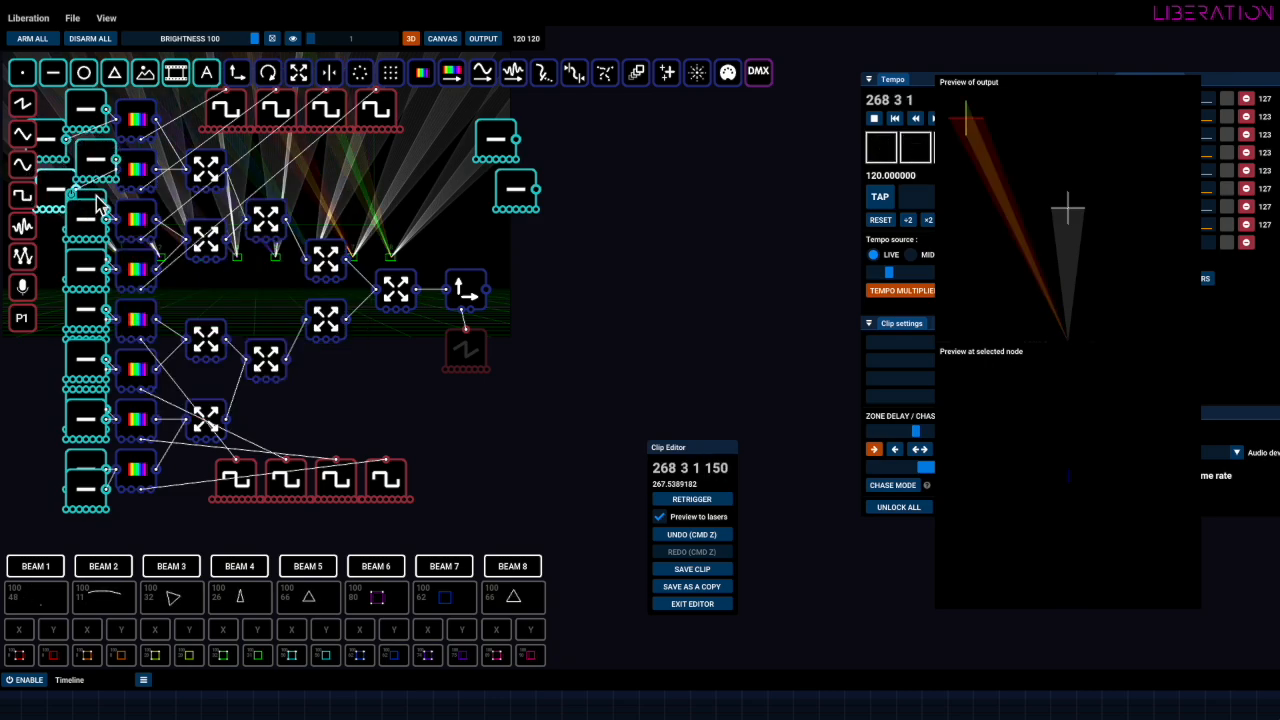
{"action": "left_click_drag", "start_coordinate": [91, 201], "coordinate": [159, 219]}
{"action": "left_click_drag", "start_coordinate": [142, 176], "coordinate": [151, 174]}
{"action": "left_click", "coordinate": [156, 122]}
{"action": "left_click_drag", "start_coordinate": [156, 122], "coordinate": [175, 122]}
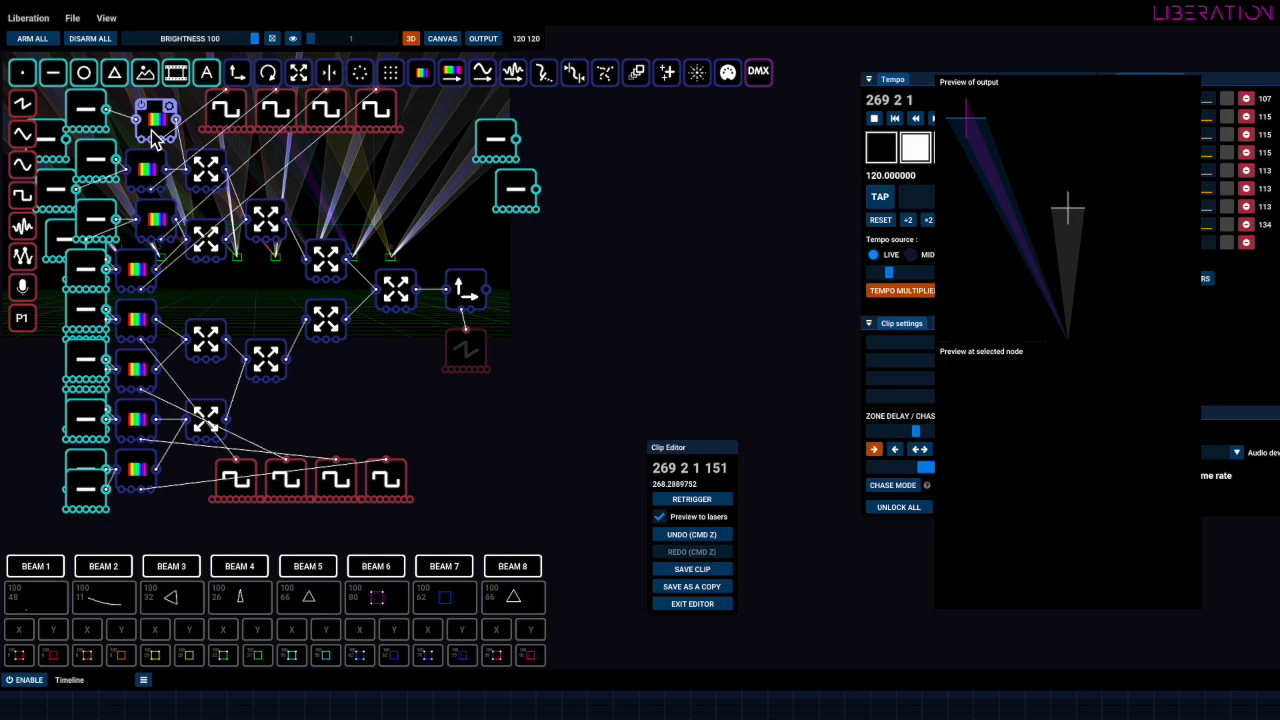
{"action": "left_click_drag", "start_coordinate": [148, 174], "coordinate": [158, 174]}
{"action": "mouse_move", "coordinate": [58, 152]}
{"action": "left_mouse_down"}
{"action": "mouse_move", "coordinate": [104, 136]}
{"action": "mouse_move", "coordinate": [67, 152]}
{"action": "left_mouse_up"}
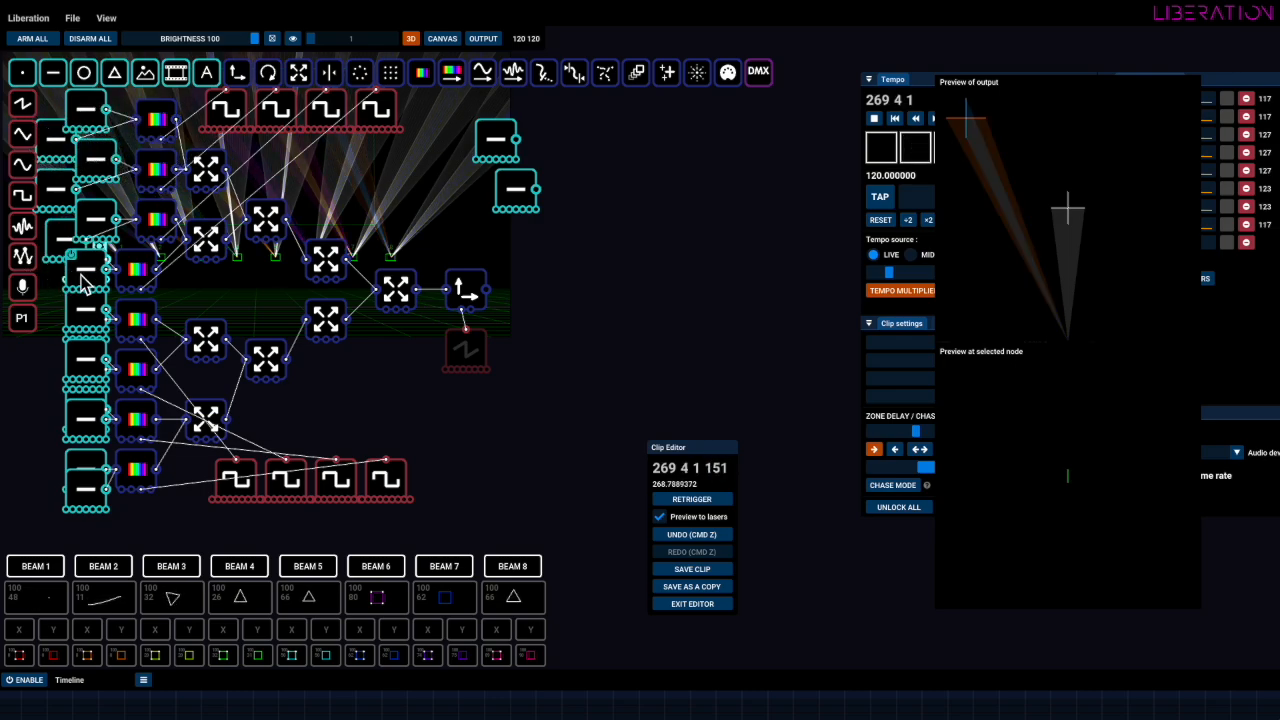
Pull apart the stacked line nodes in the lower five pairs so both lines of each pair can be seen
{"action": "left_click_drag", "start_coordinate": [52, 318], "coordinate": [58, 346]}
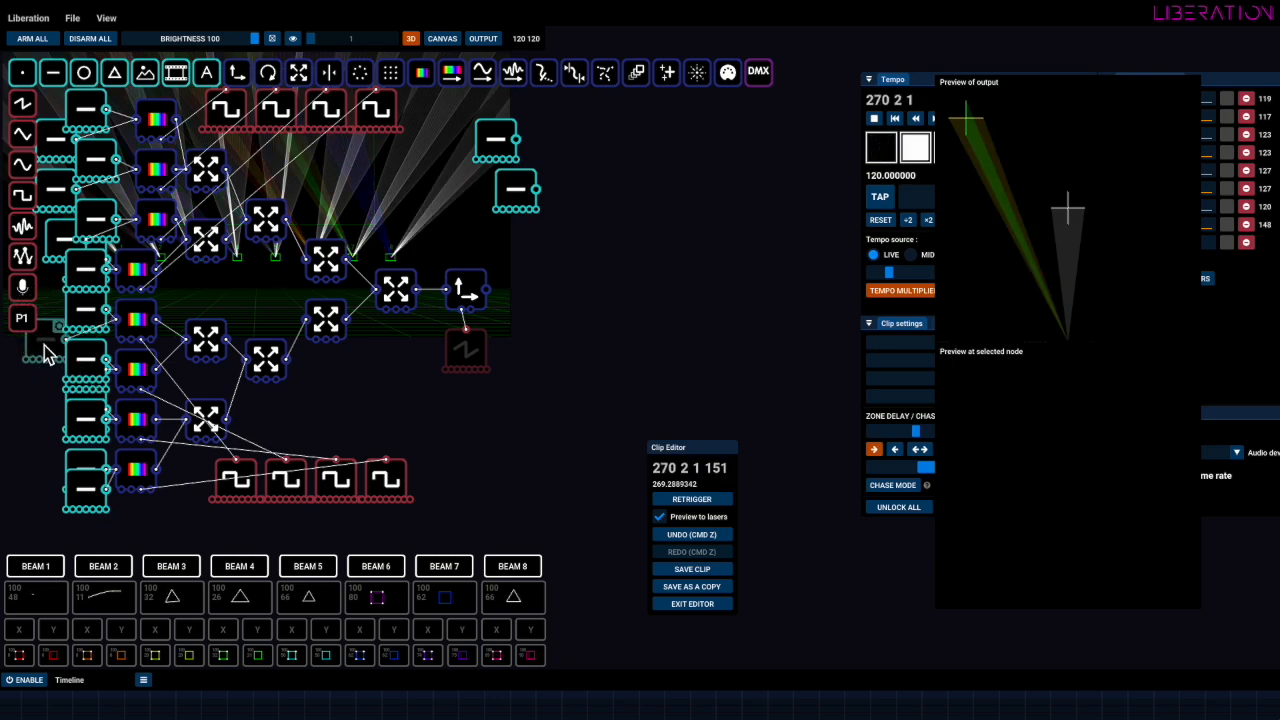
{"action": "left_click", "coordinate": [91, 319]}
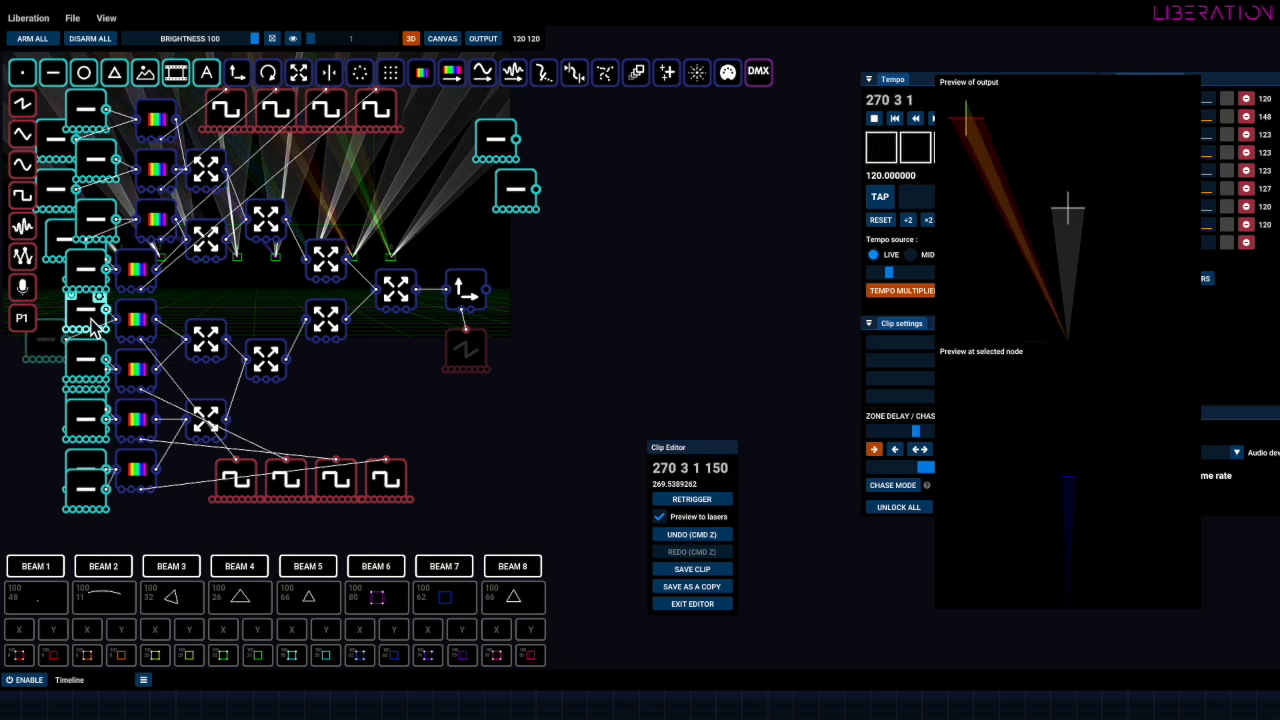
{"action": "left_click_drag", "start_coordinate": [43, 342], "coordinate": [49, 347]}
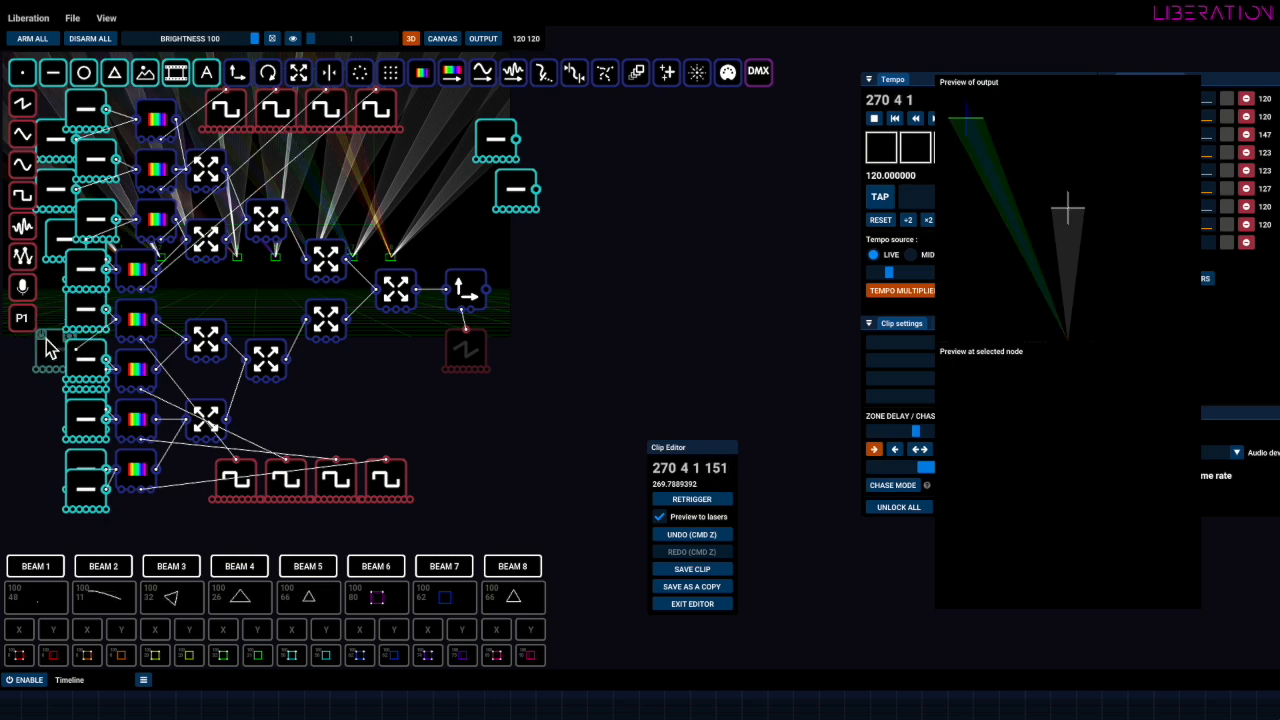
{"action": "left_click_drag", "start_coordinate": [73, 287], "coordinate": [57, 299]}
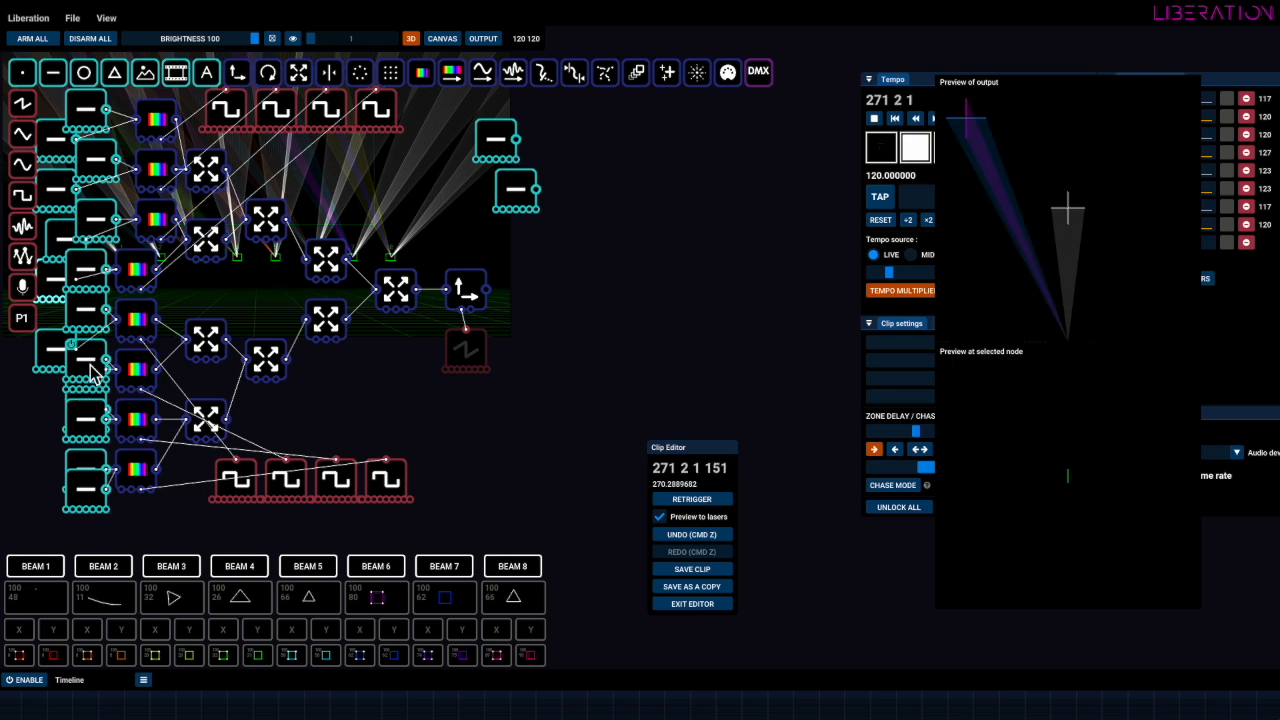
{"action": "mouse_move", "coordinate": [58, 393]}
{"action": "left_mouse_down"}
{"action": "mouse_move", "coordinate": [42, 418]}
{"action": "mouse_move", "coordinate": [82, 396]}
{"action": "left_mouse_up"}
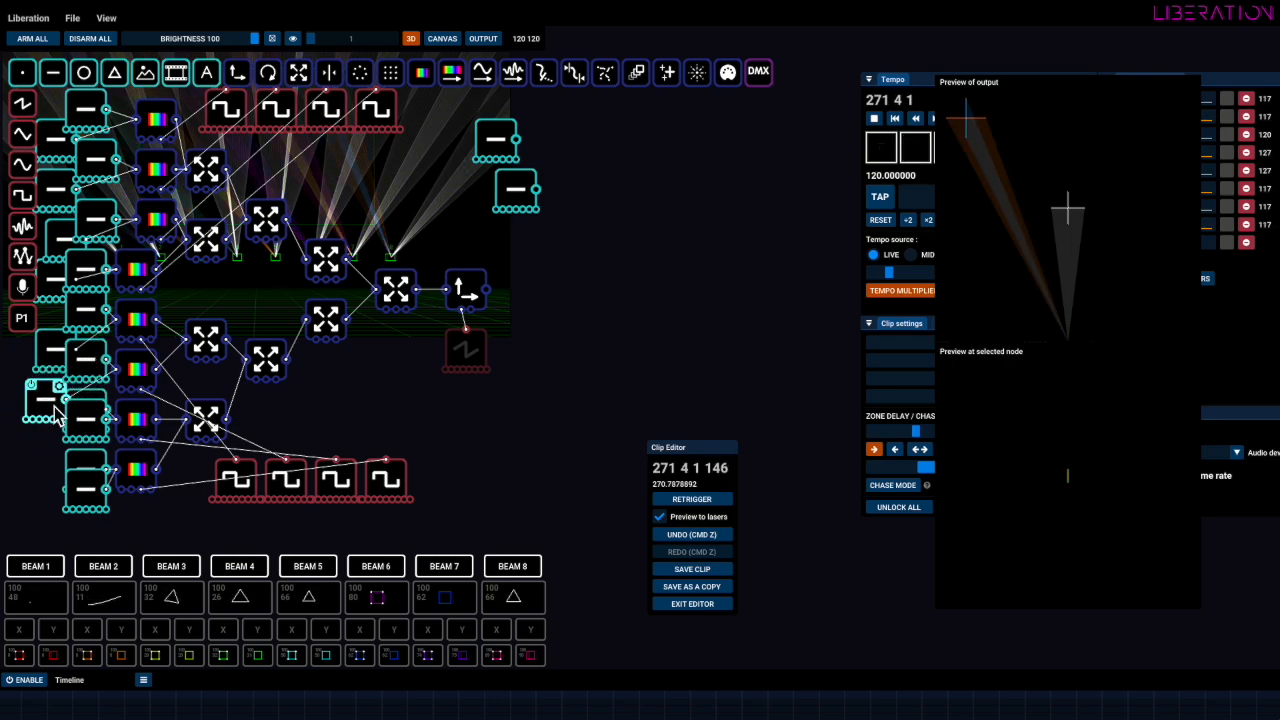
{"action": "left_click", "coordinate": [87, 426]}
{"action": "left_click_drag", "start_coordinate": [63, 460], "coordinate": [53, 465]}
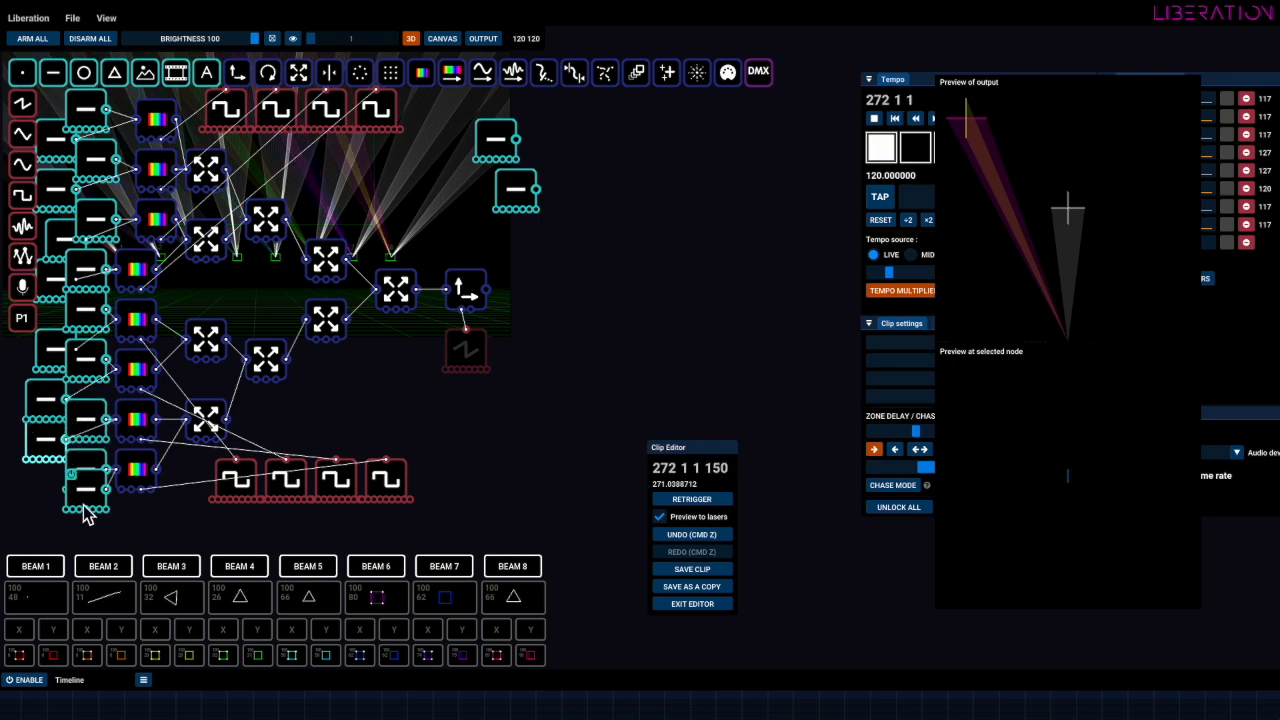
{"action": "left_click_drag", "start_coordinate": [86, 513], "coordinate": [40, 518]}
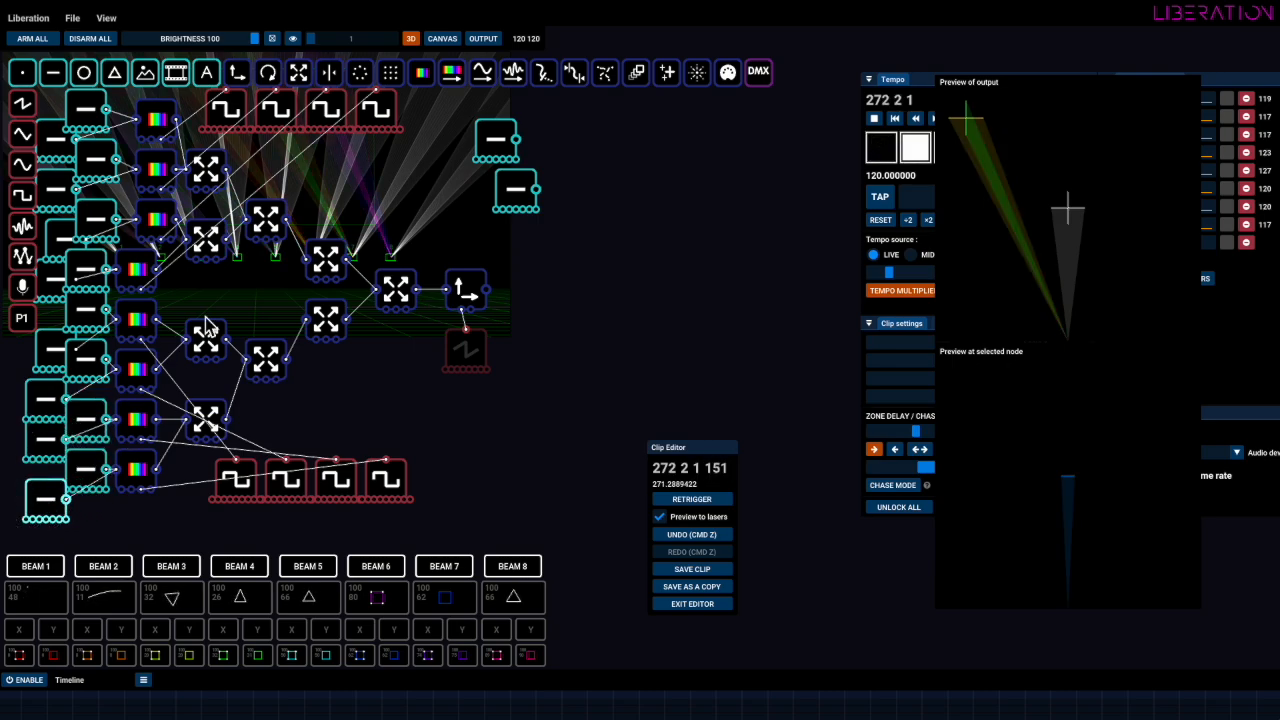
Move the second new line node farther out and set the first new line's saturation to 255 to colour it red
{"action": "left_click_drag", "start_coordinate": [527, 205], "coordinate": [598, 205]}
{"action": "left_click", "coordinate": [505, 145]}
{"action": "left_click", "coordinate": [509, 127]}
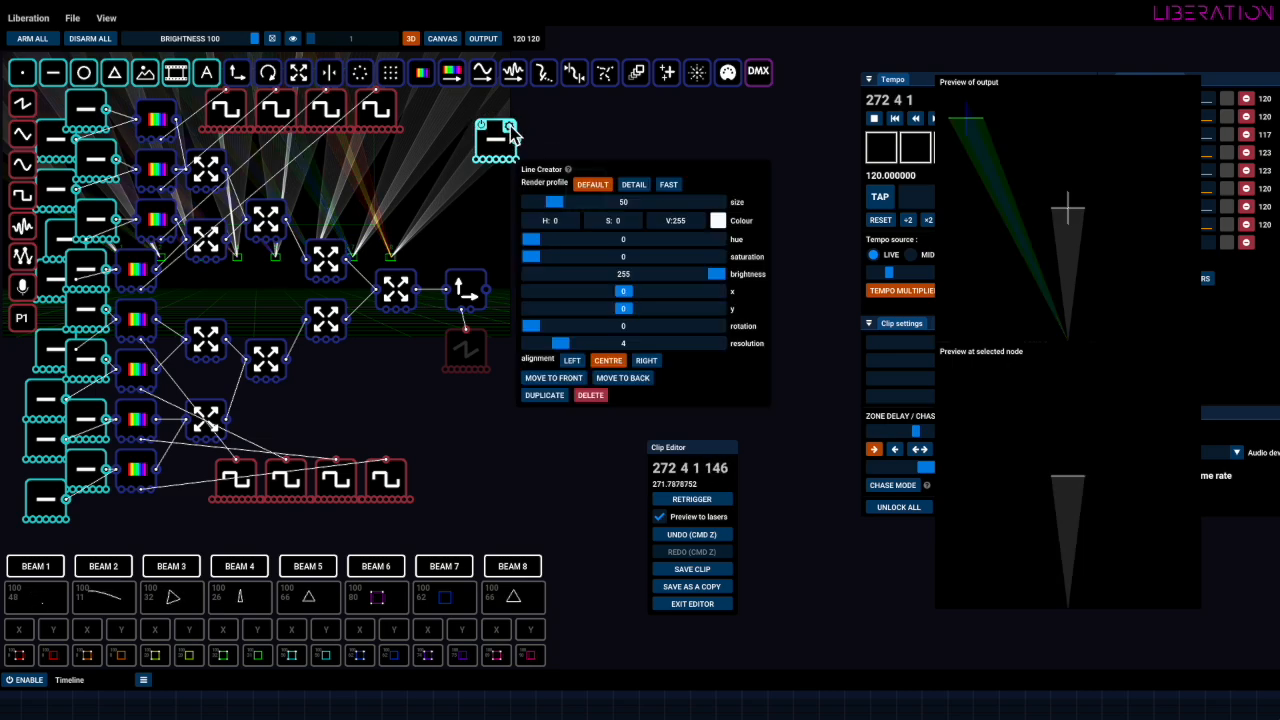
{"action": "left_click", "coordinate": [507, 125]}
{"action": "left_click", "coordinate": [483, 125]}
{"action": "left_click", "coordinate": [483, 125]}
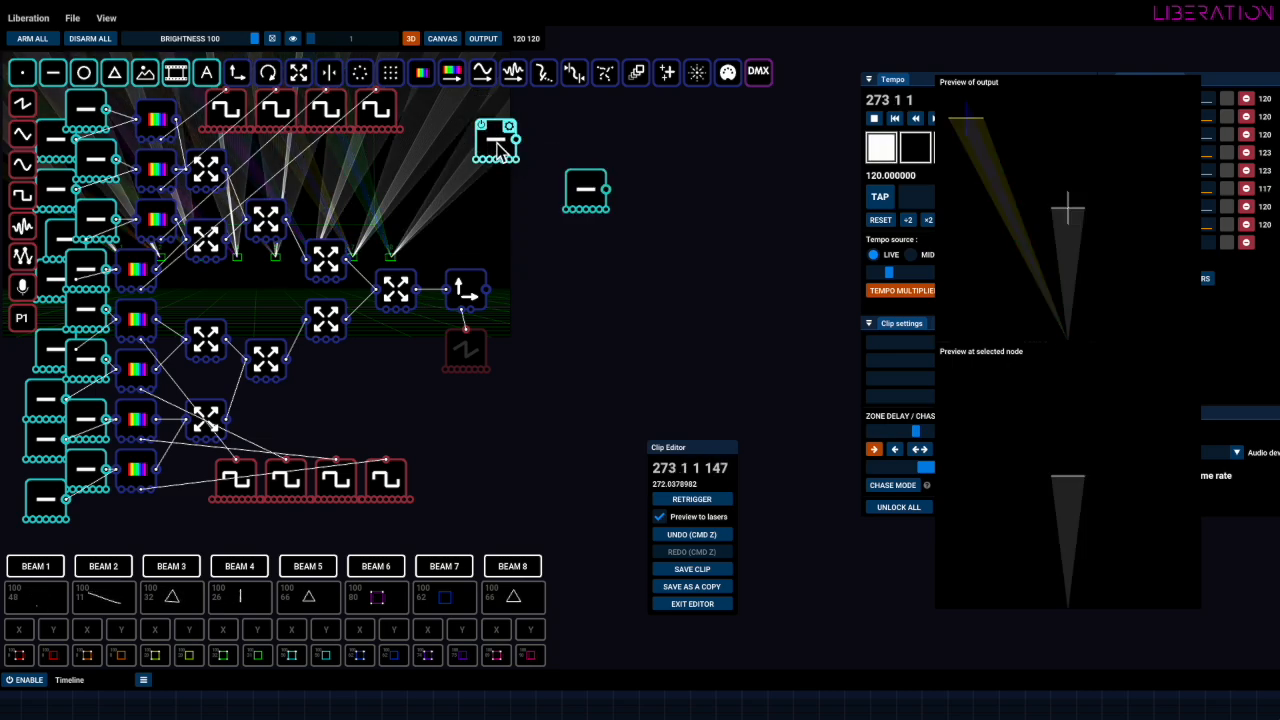
{"action": "left_click", "coordinate": [509, 127]}
{"action": "left_click_drag", "start_coordinate": [540, 257], "coordinate": [720, 254]}
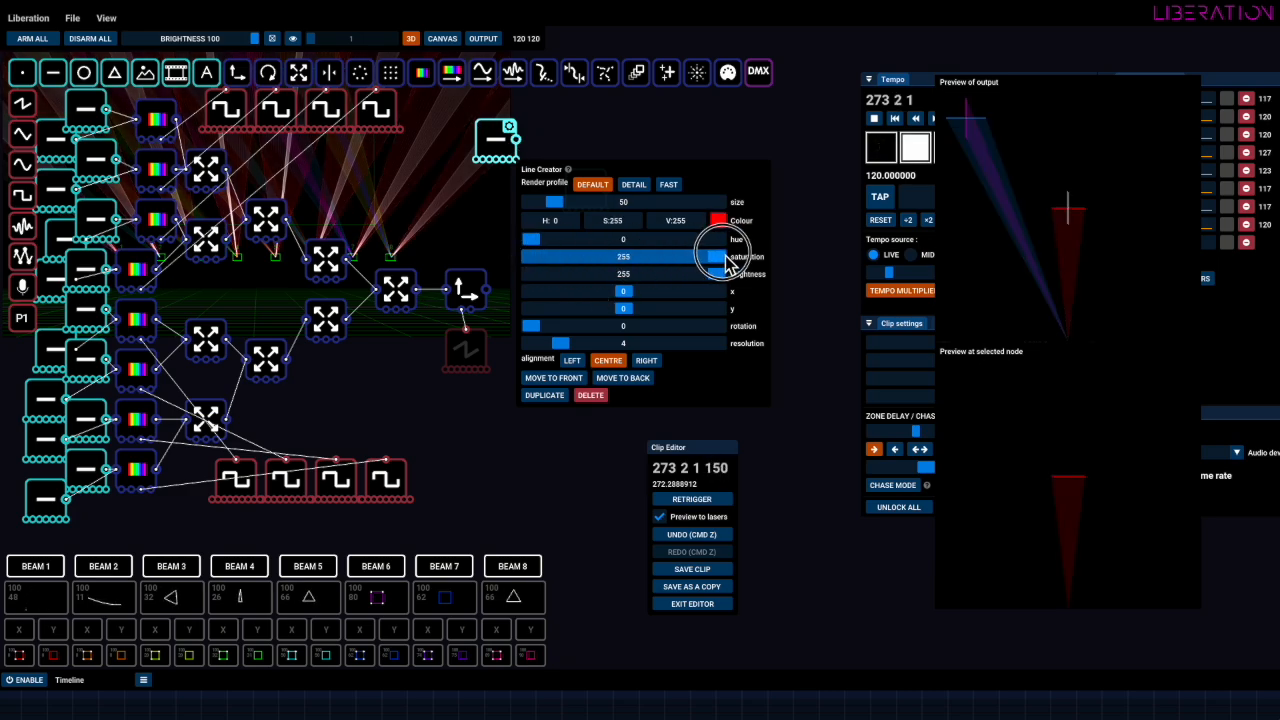
{"action": "left_click", "coordinate": [472, 222]}
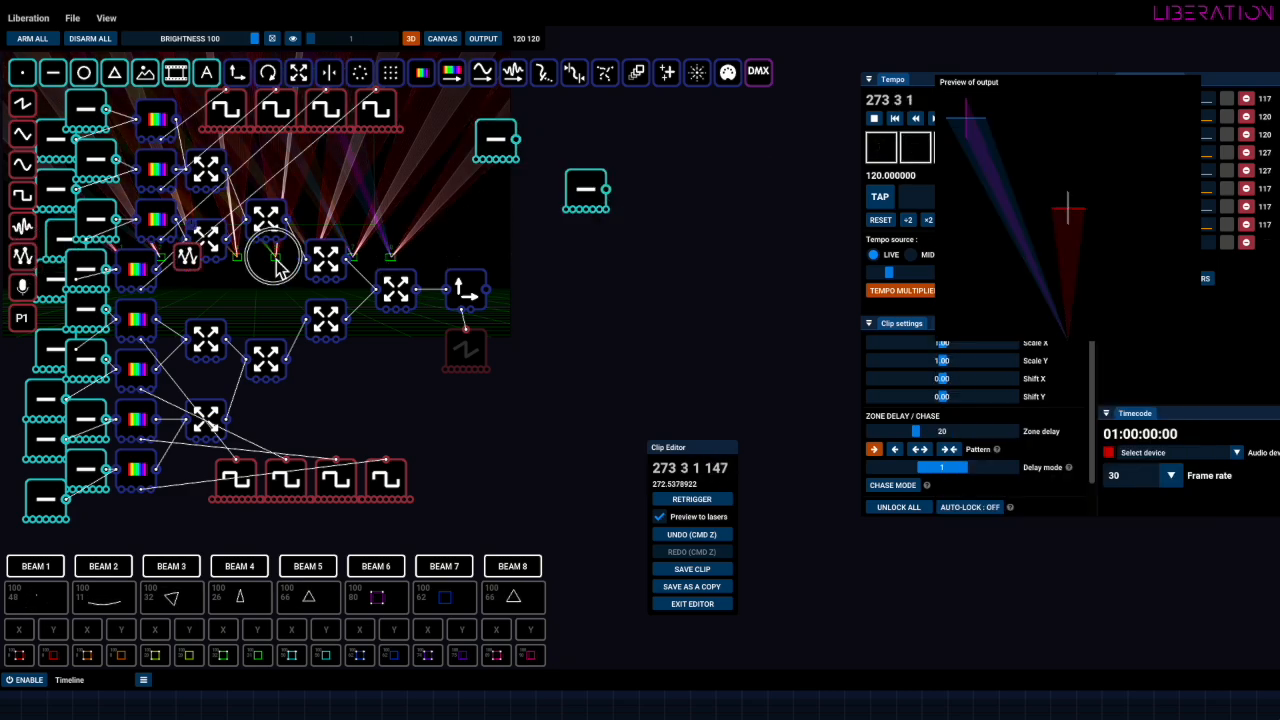
Add a Custom Oscillator below the first new line and attach it to that line's hue
{"action": "left_click_drag", "start_coordinate": [277, 262], "coordinate": [492, 216]}
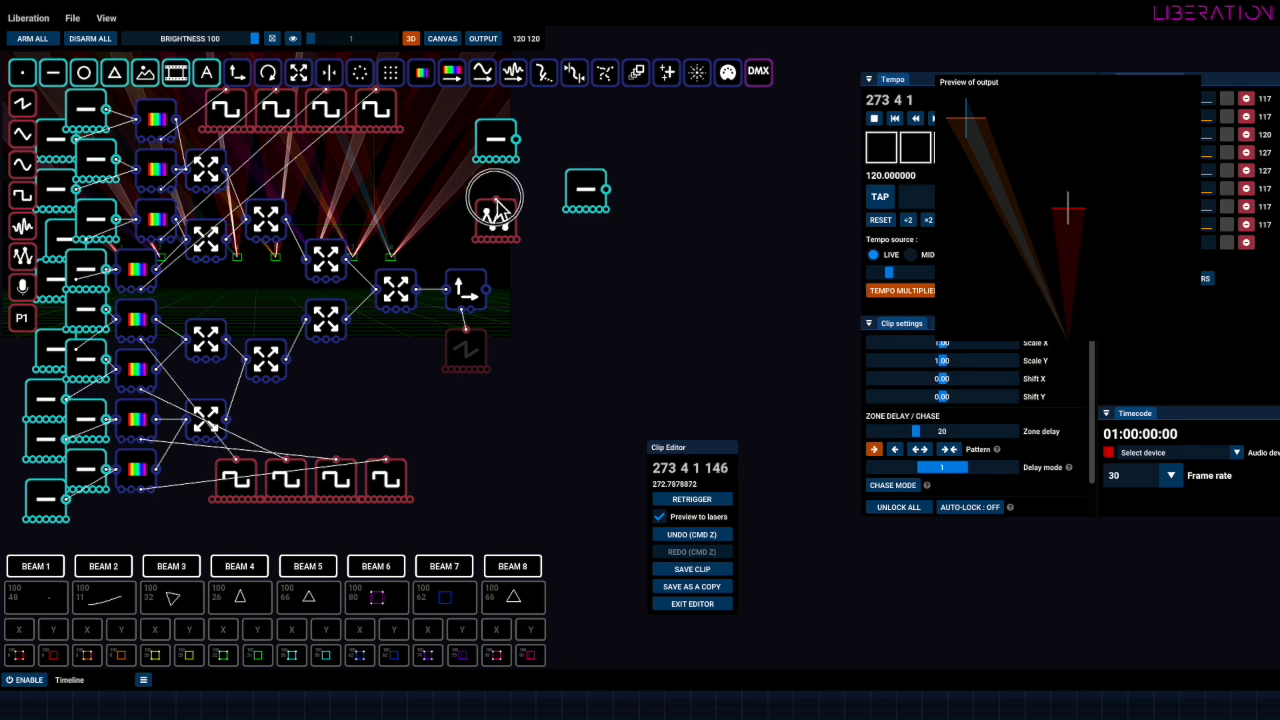
{"action": "left_click_drag", "start_coordinate": [485, 161], "coordinate": [483, 160]}
{"action": "left_click_drag", "start_coordinate": [504, 224], "coordinate": [507, 213]}
Turn off the tempo multiplier and move the output preview window aside to uncover the tempo settings
{"action": "left_click", "coordinate": [891, 292]}
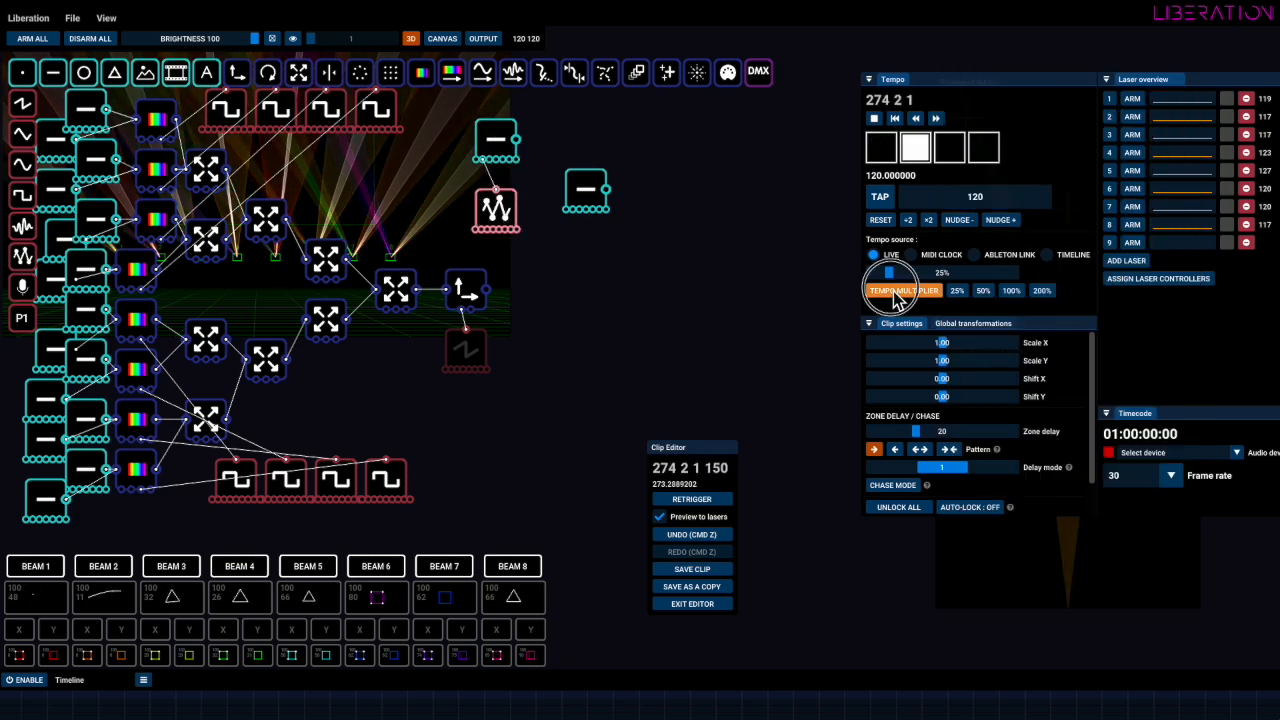
{"action": "left_click", "coordinate": [1017, 566]}
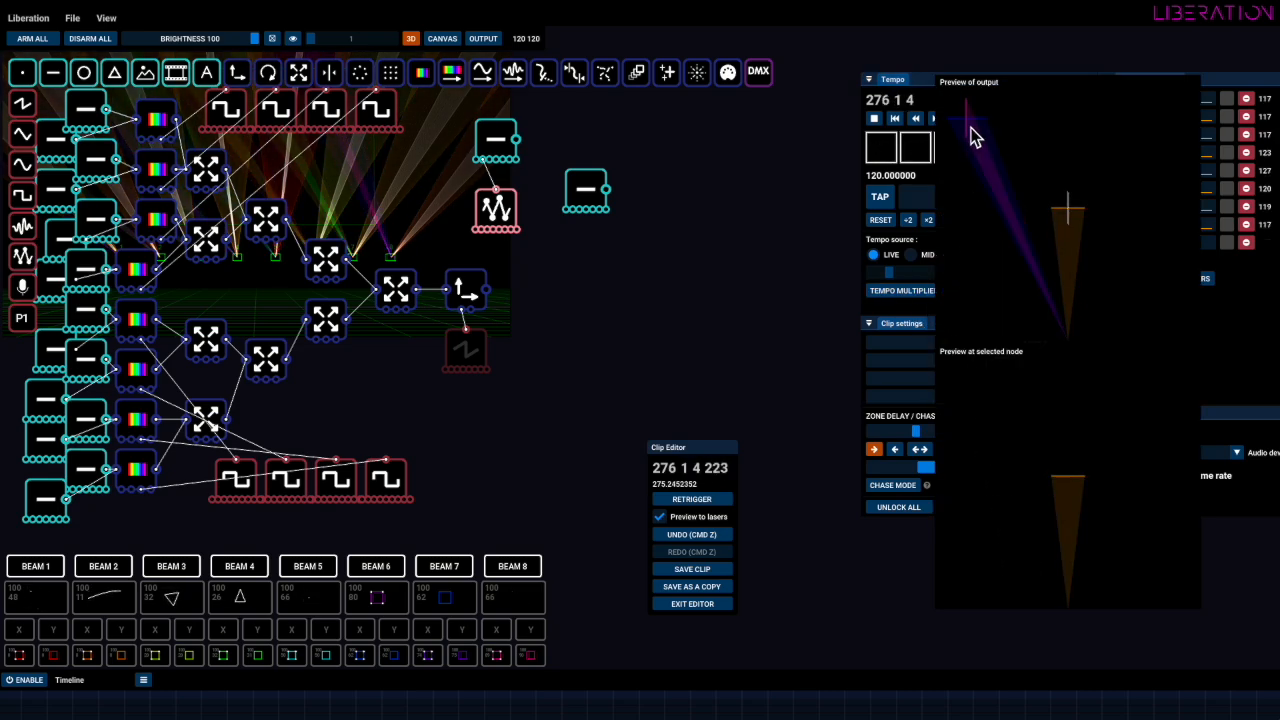
{"action": "left_click_drag", "start_coordinate": [1011, 89], "coordinate": [1150, 90]}
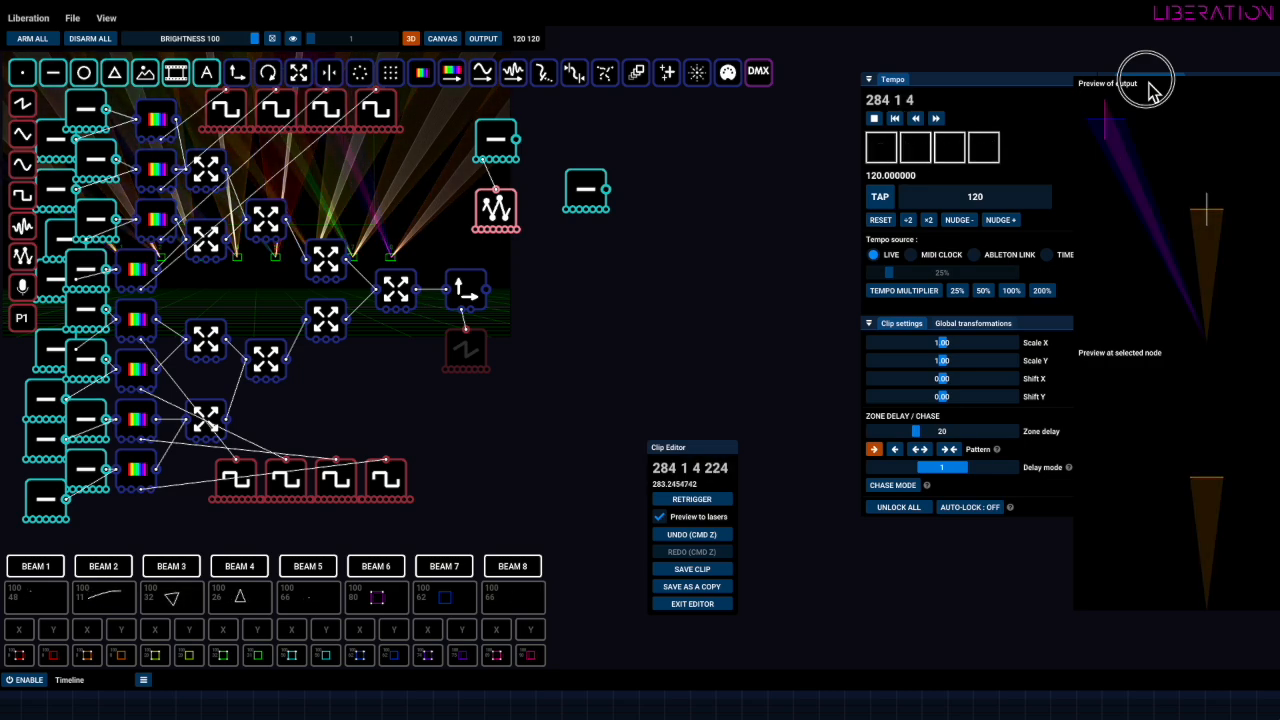
Check the last upper square wave oscillator's settings for reference, and set the Custom Oscillator's duration to 2
{"action": "left_click", "coordinate": [393, 110]}
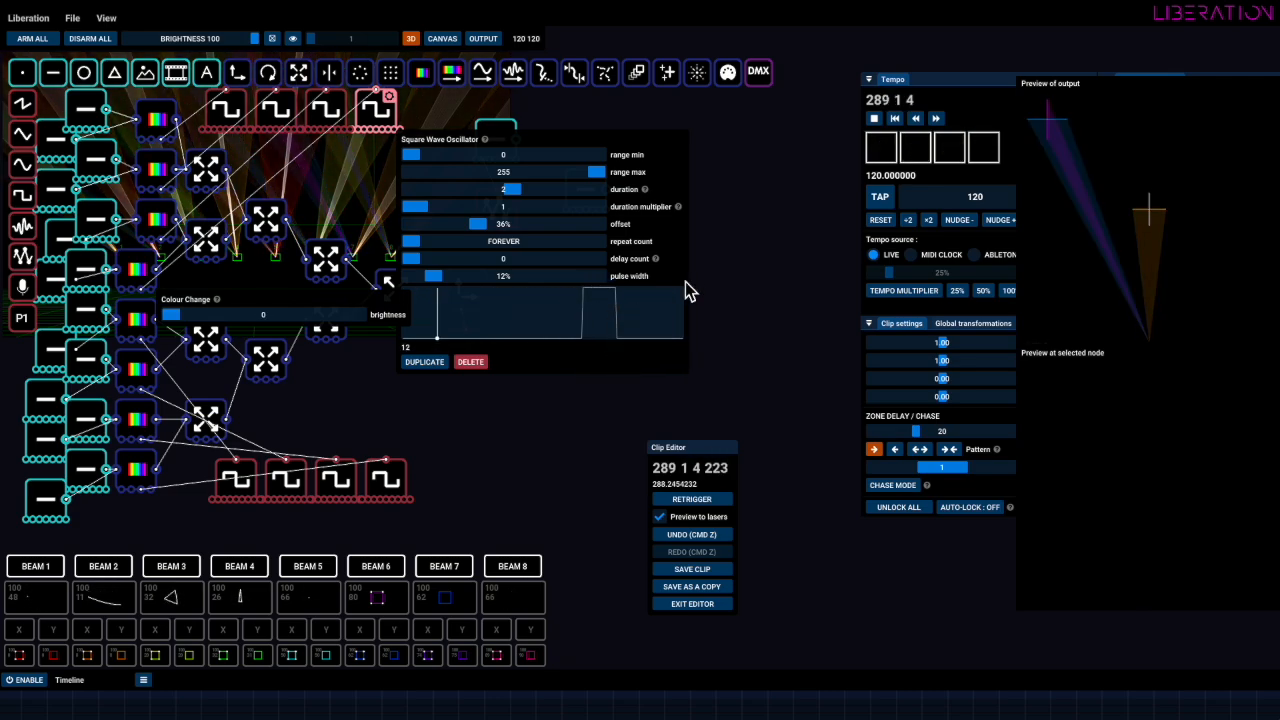
{"action": "left_click", "coordinate": [745, 222]}
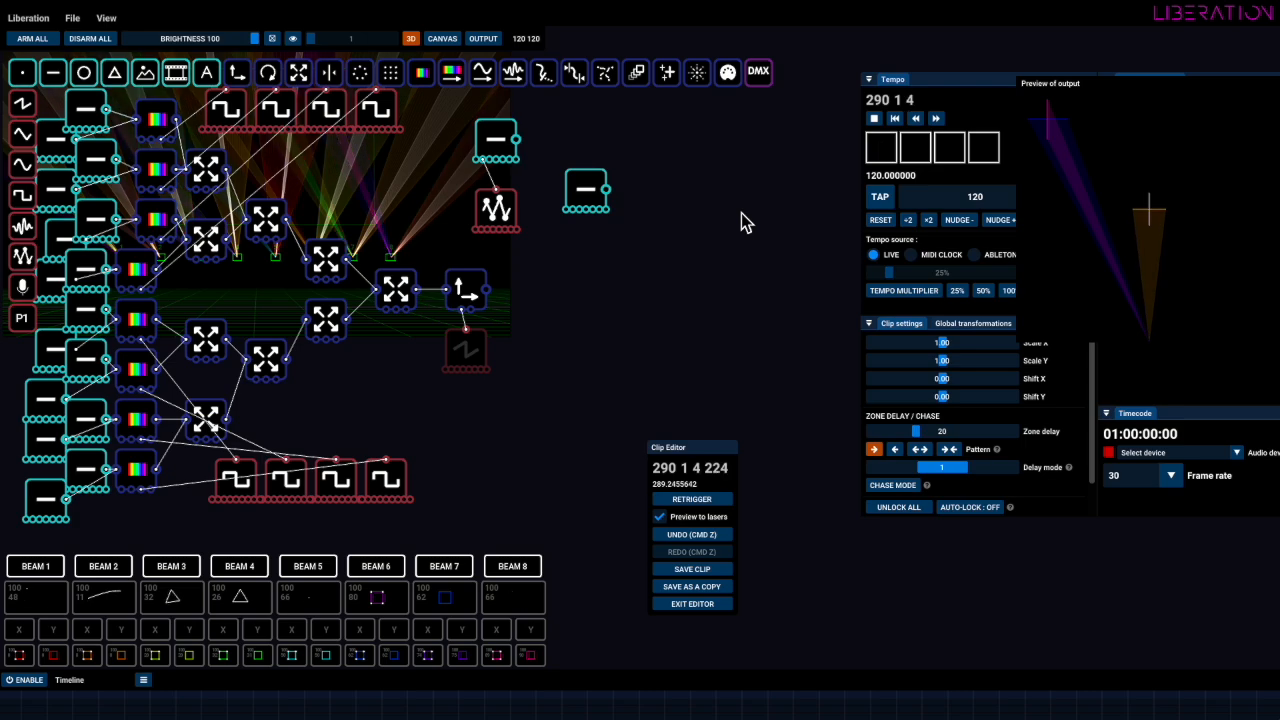
{"action": "left_click", "coordinate": [506, 200]}
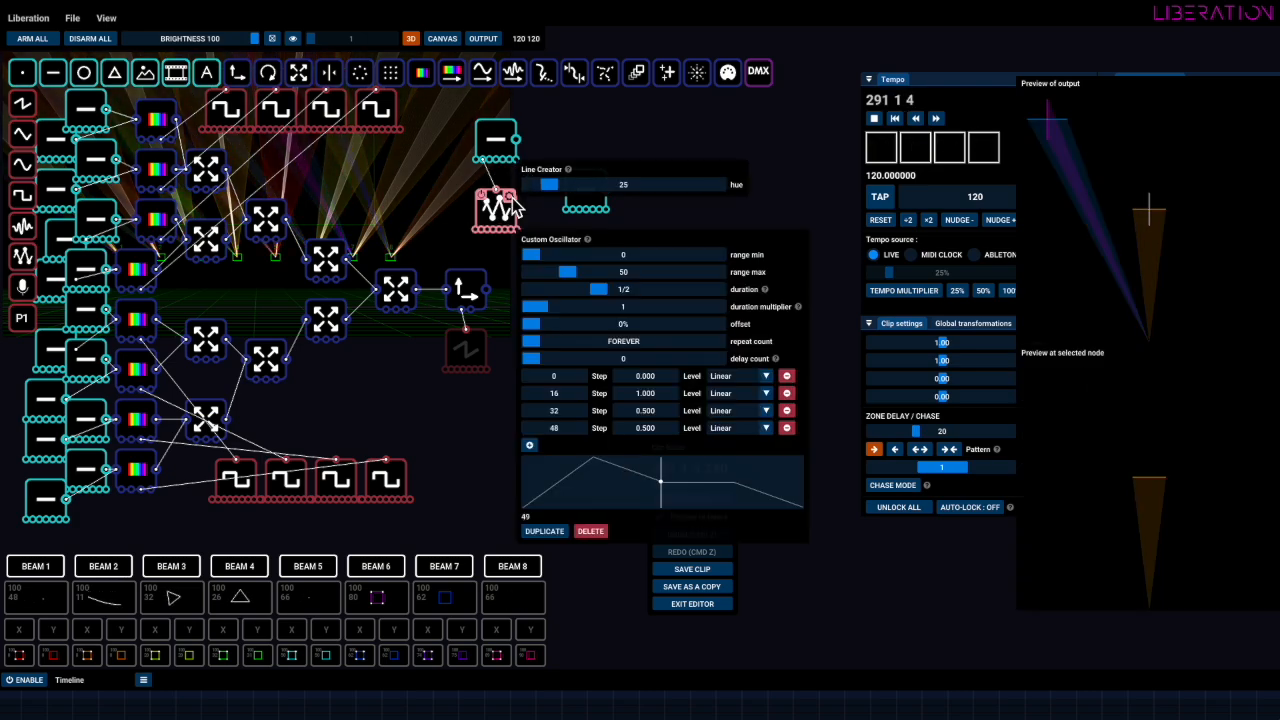
{"action": "left_click", "coordinate": [622, 292]}
{"action": "left_click_drag", "start_coordinate": [622, 292], "coordinate": [638, 295]}
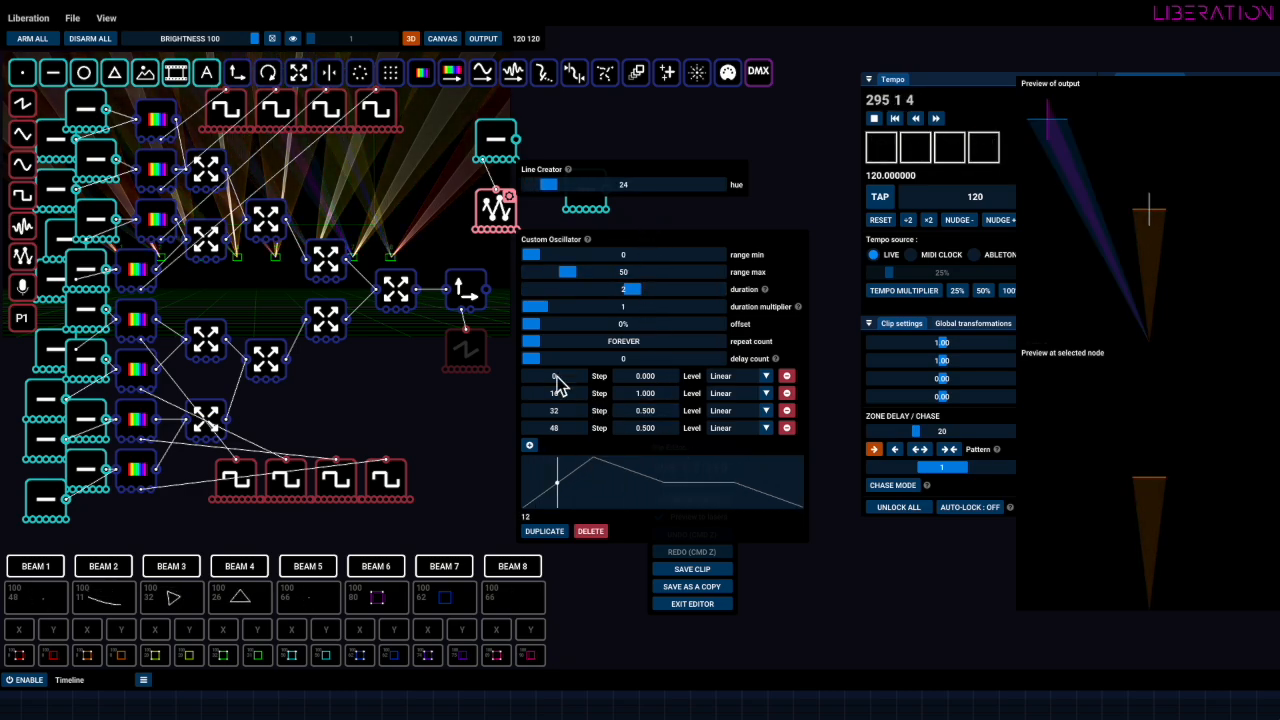
Set the interpolation of all four Custom Oscillator steps to None so the hue changes abruptly
{"action": "left_click", "coordinate": [750, 378]}
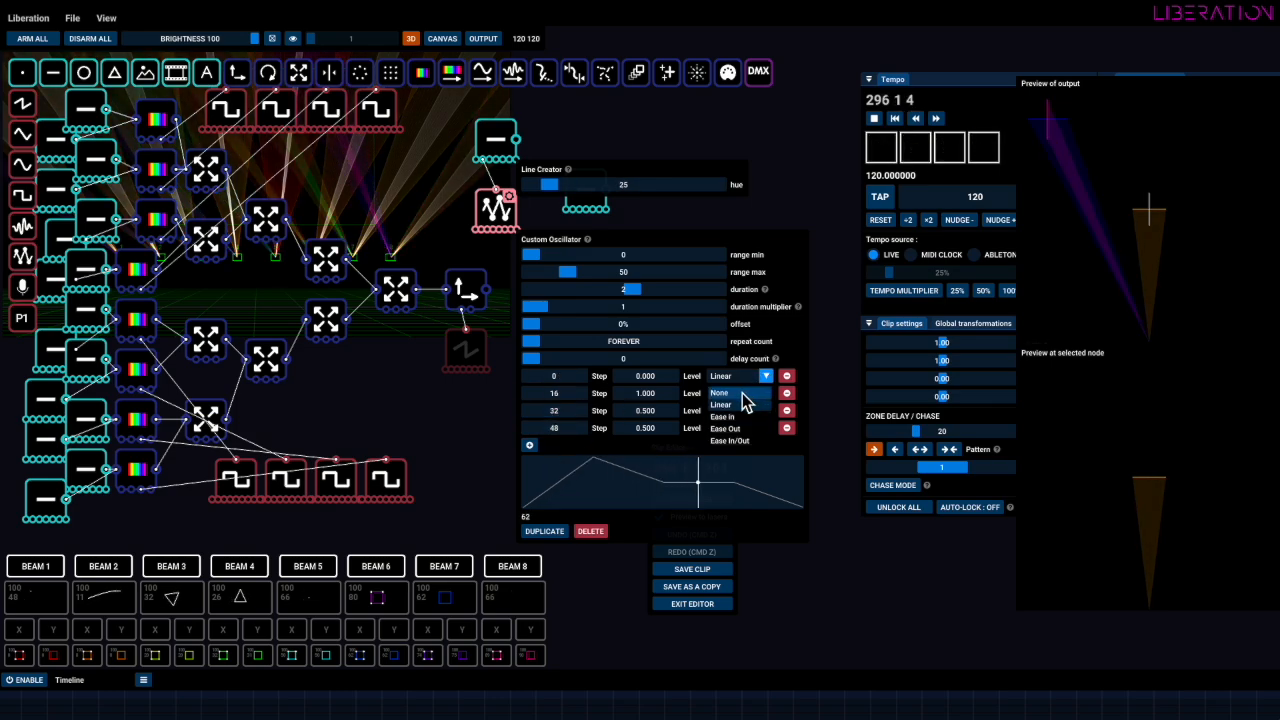
{"action": "left_click", "coordinate": [748, 402]}
{"action": "left_click", "coordinate": [750, 393]}
{"action": "left_click", "coordinate": [746, 420]}
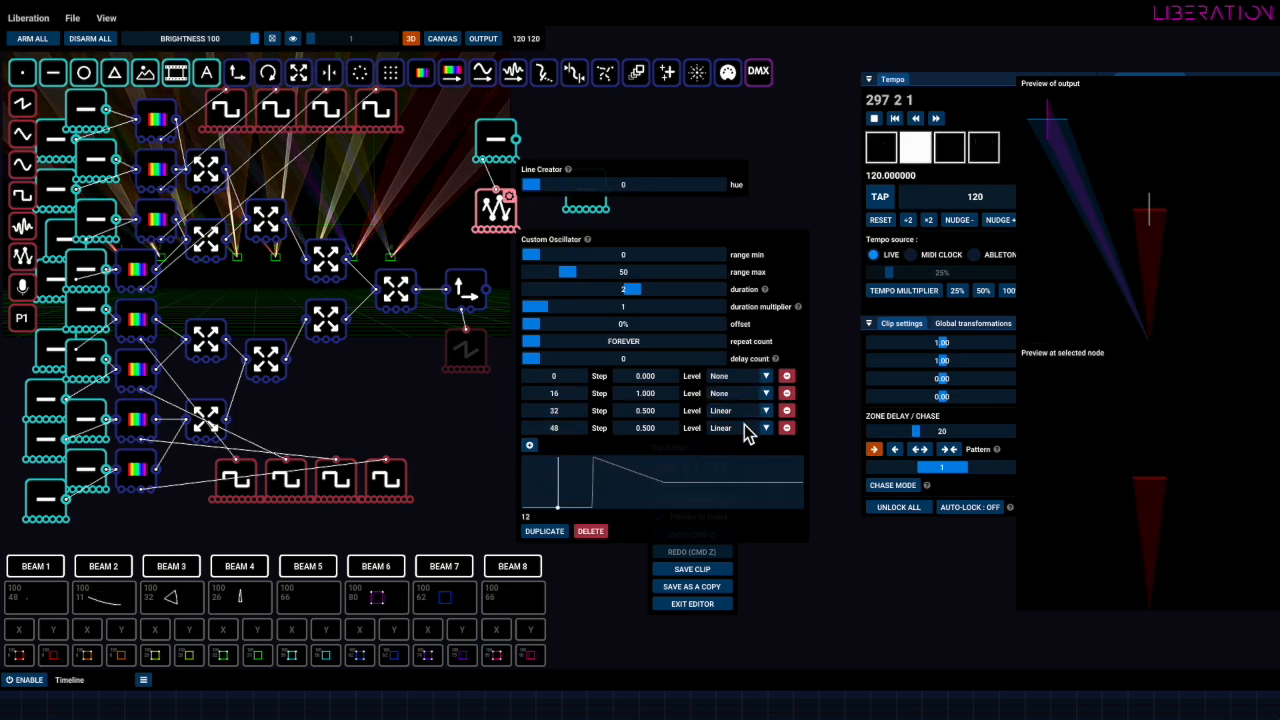
{"action": "left_click", "coordinate": [745, 418]}
{"action": "left_click", "coordinate": [745, 433]}
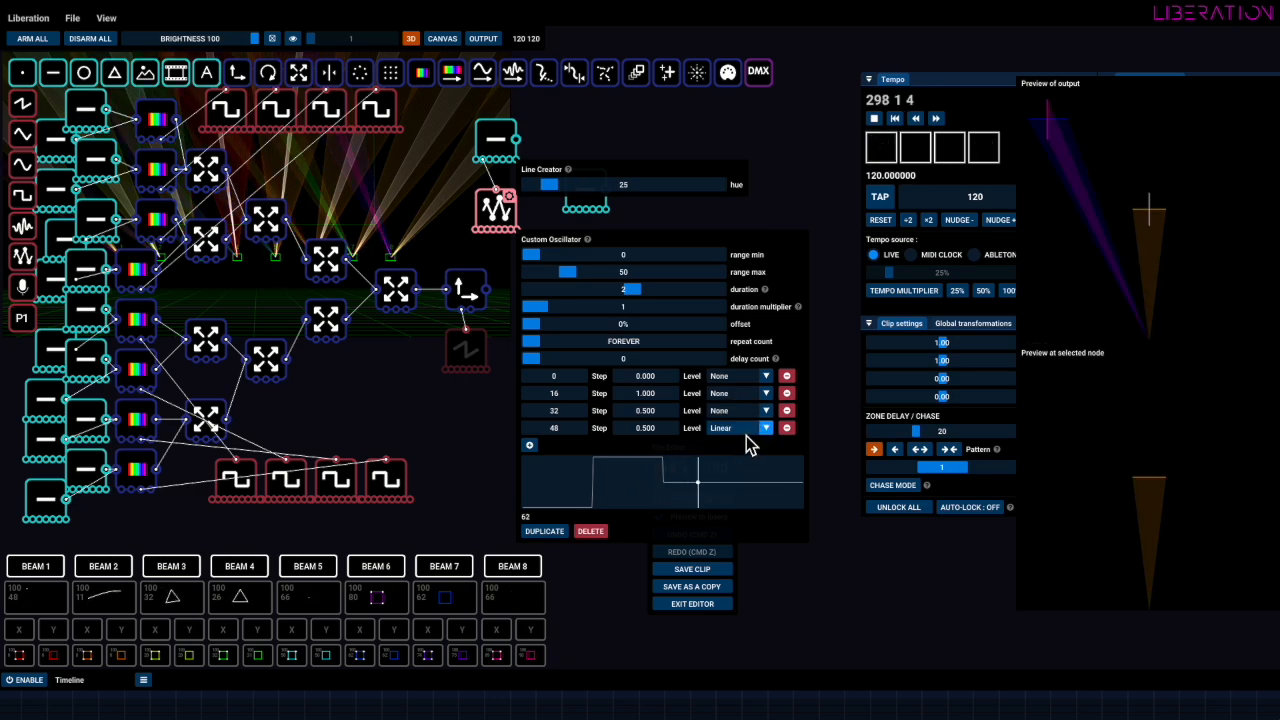
{"action": "left_click", "coordinate": [746, 434]}
{"action": "left_click", "coordinate": [735, 447]}
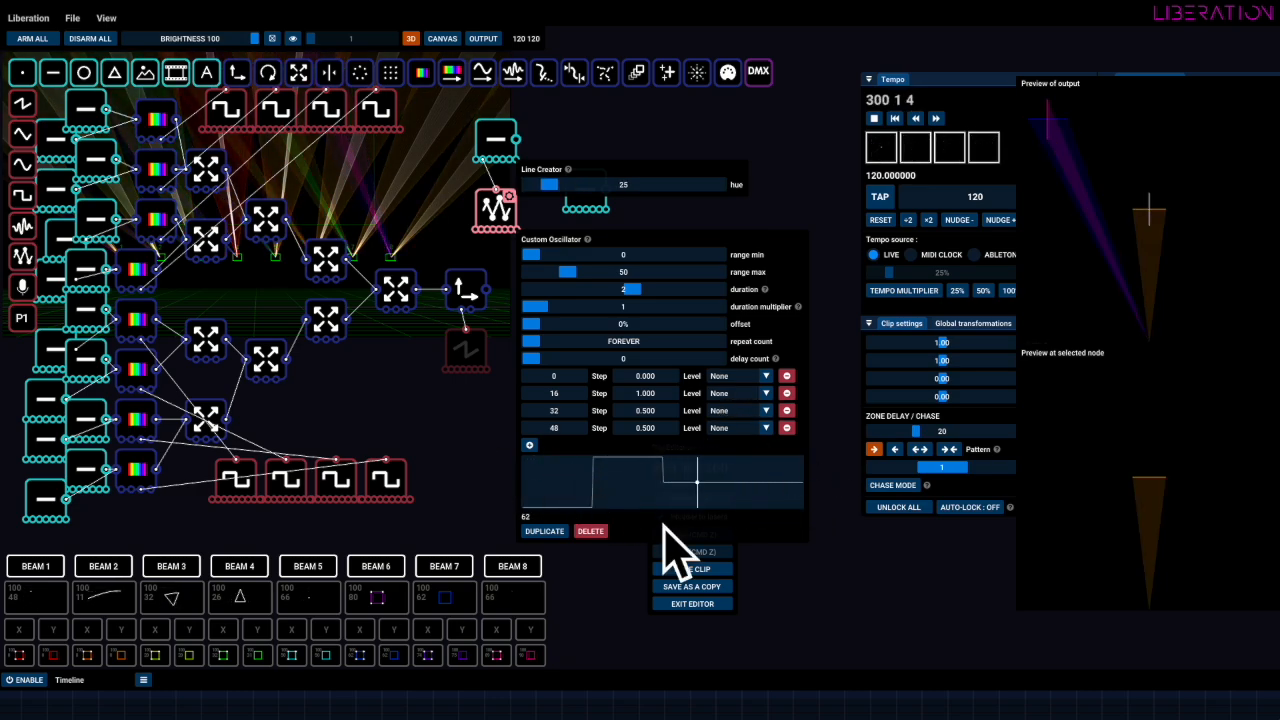
Add three more steps to the Custom Oscillator
{"action": "left_click", "coordinate": [530, 445]}
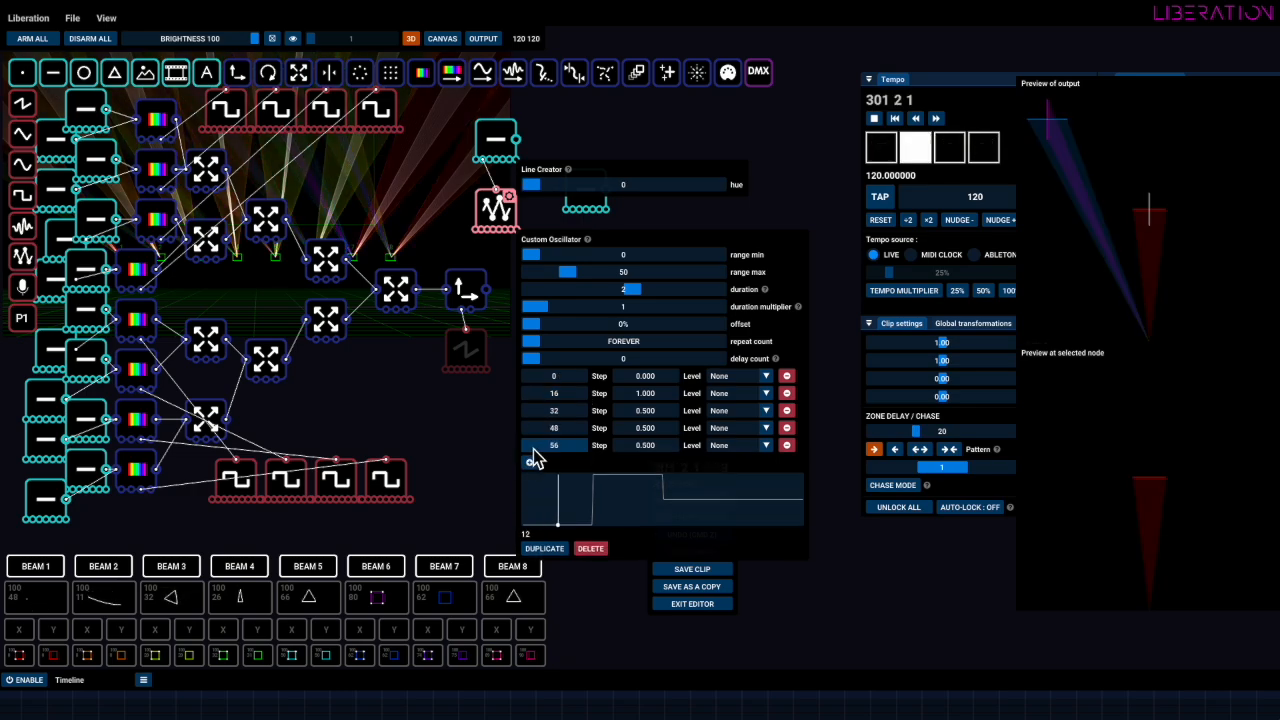
{"action": "left_click", "coordinate": [530, 462]}
{"action": "left_click", "coordinate": [531, 482]}
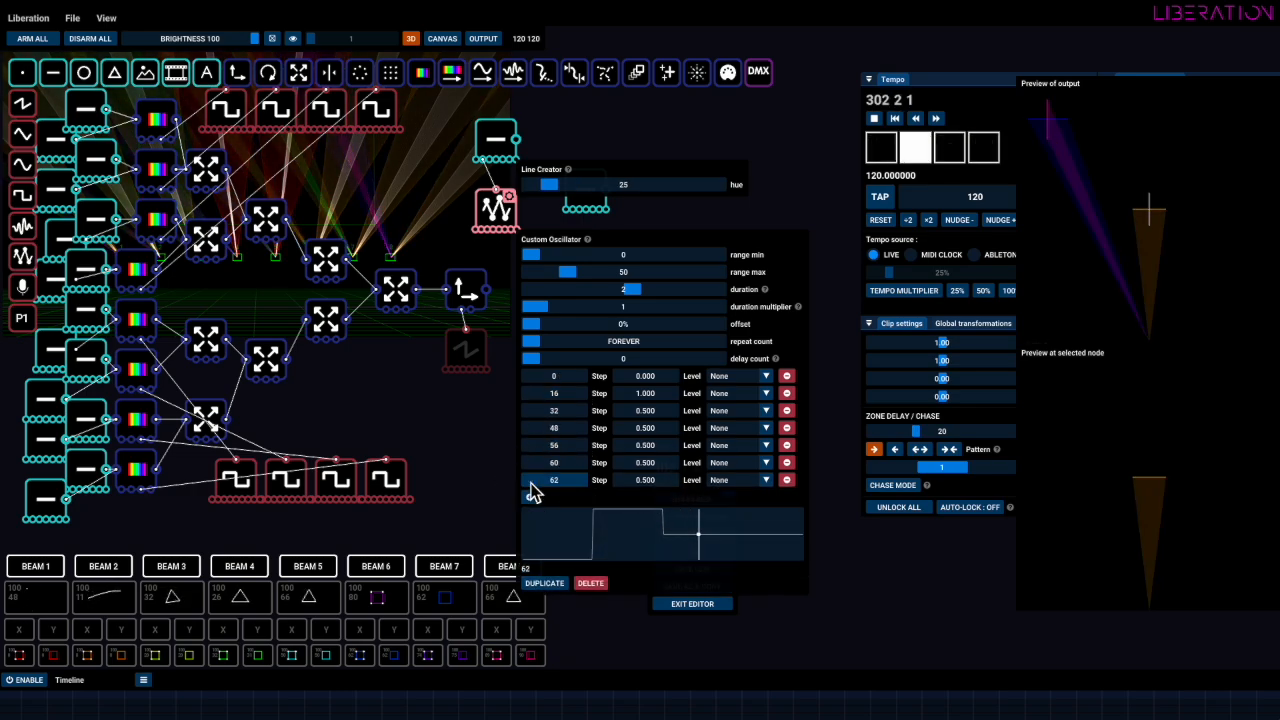
Set the positions of the Custom Oscillator's second and third steps to 8 and 16
{"action": "left_click", "coordinate": [572, 401]}
{"action": "key", "text": "BackSpace"}
{"action": "key", "text": "BackSpace"}
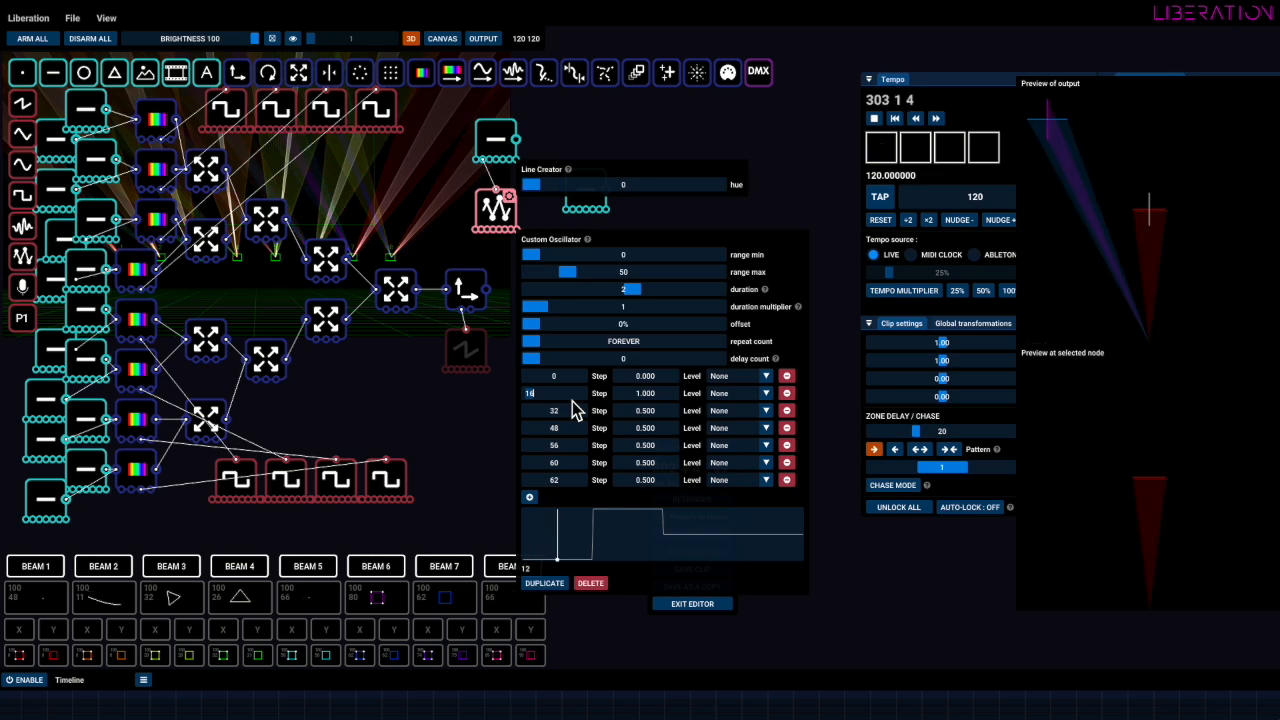
{"action": "type", "text": "8"}
{"action": "left_click", "coordinate": [564, 412]}
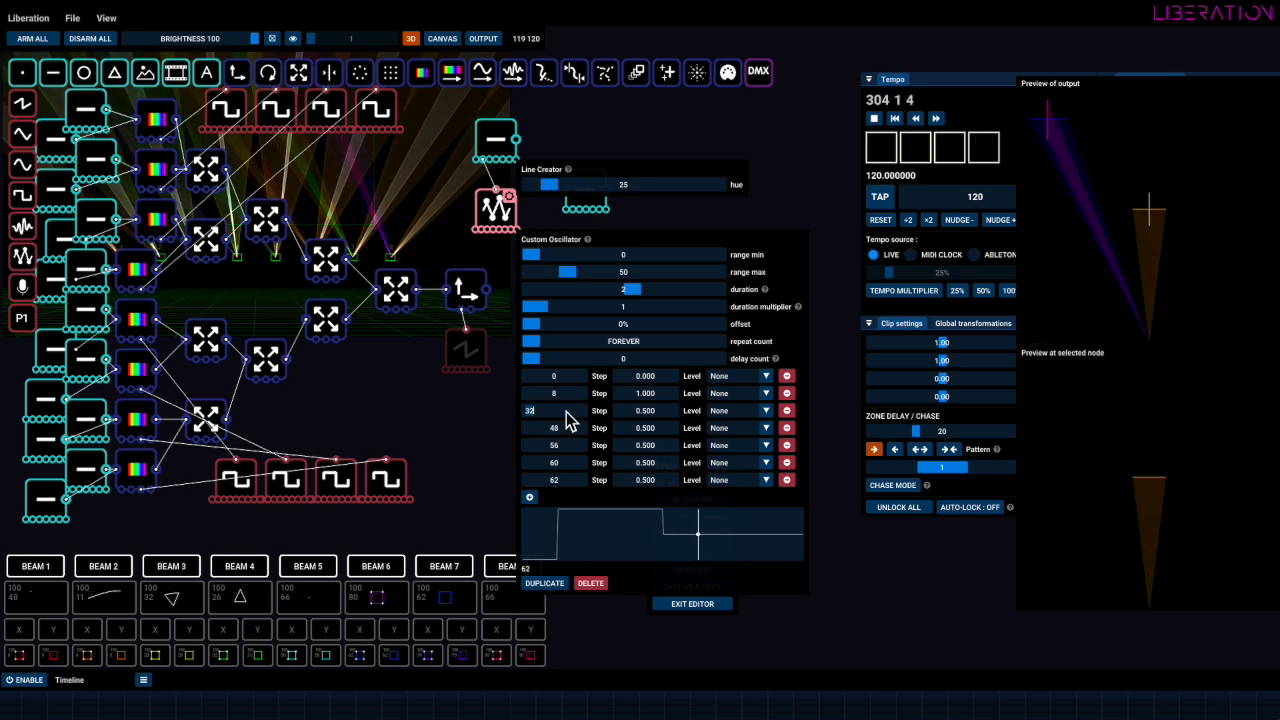
{"action": "key", "text": "BackSpace"}
{"action": "key", "text": "BackSpace"}
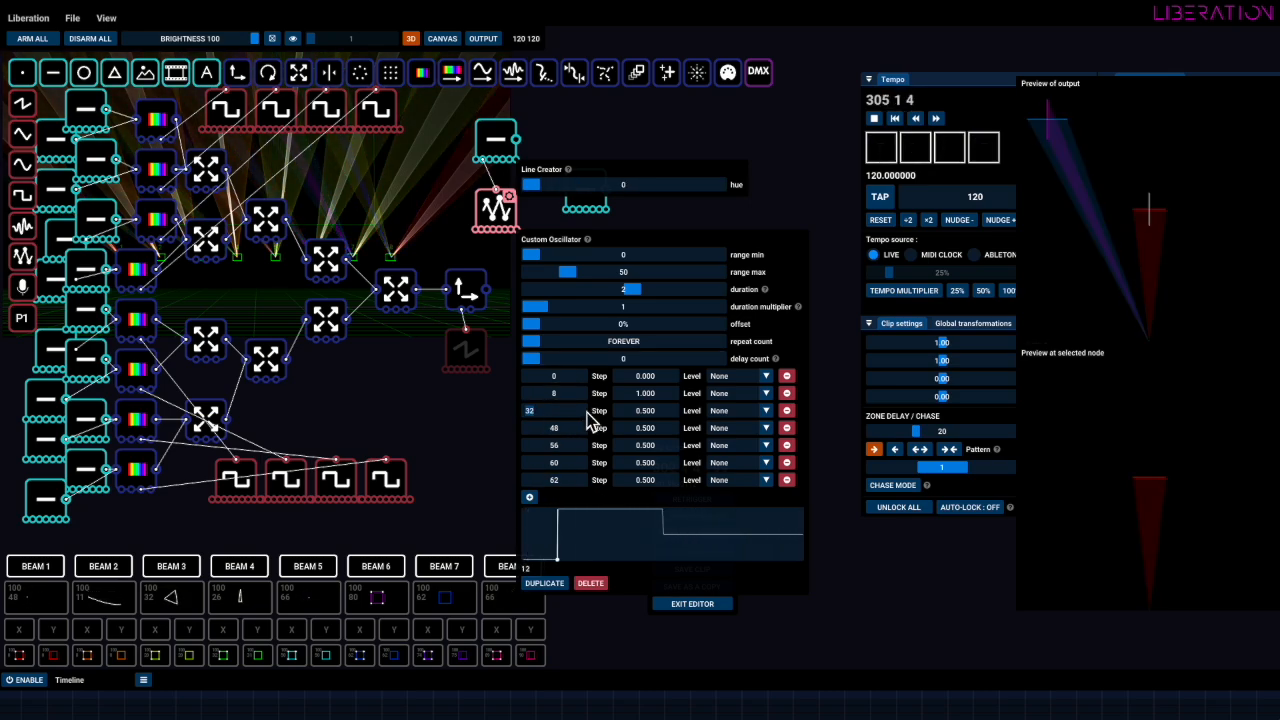
{"action": "type", "text": "16"}
Set the positions of the Custom Oscillator's fourth to seventh steps to 24, 32, 40 and 48
{"action": "left_click", "coordinate": [572, 428]}
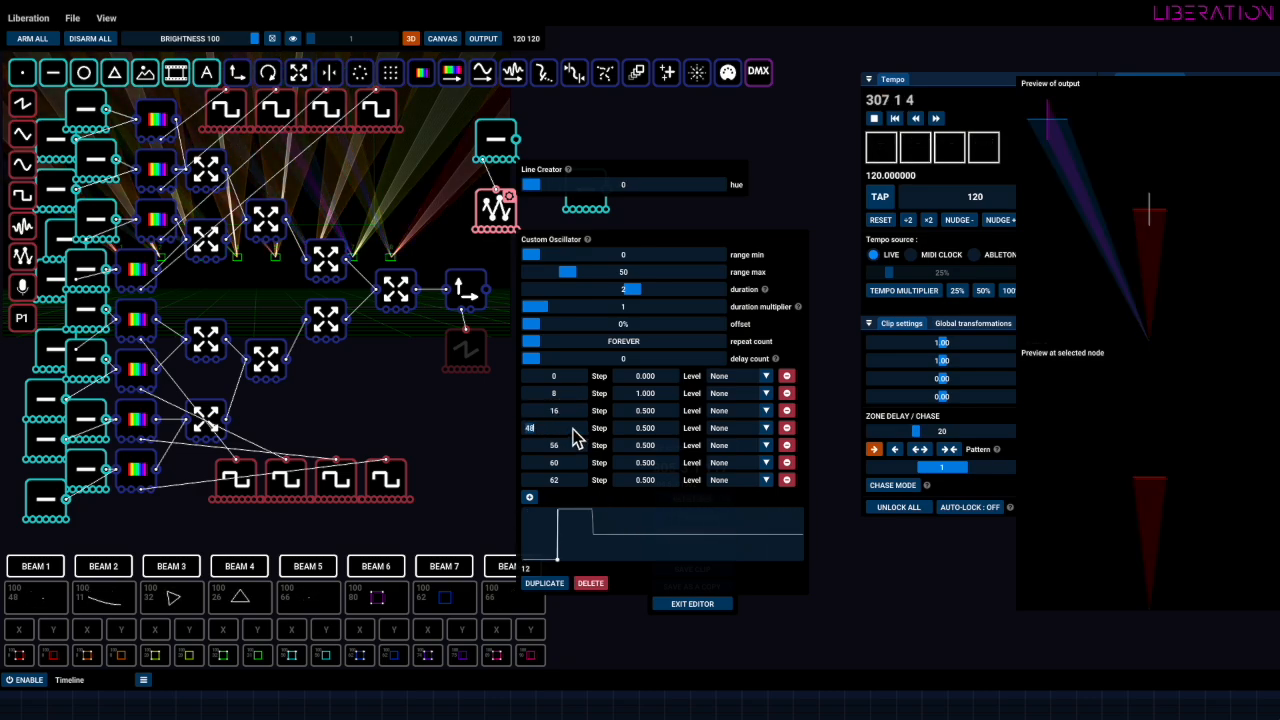
{"action": "type", "text": "24"}
{"action": "left_click", "coordinate": [560, 445]}
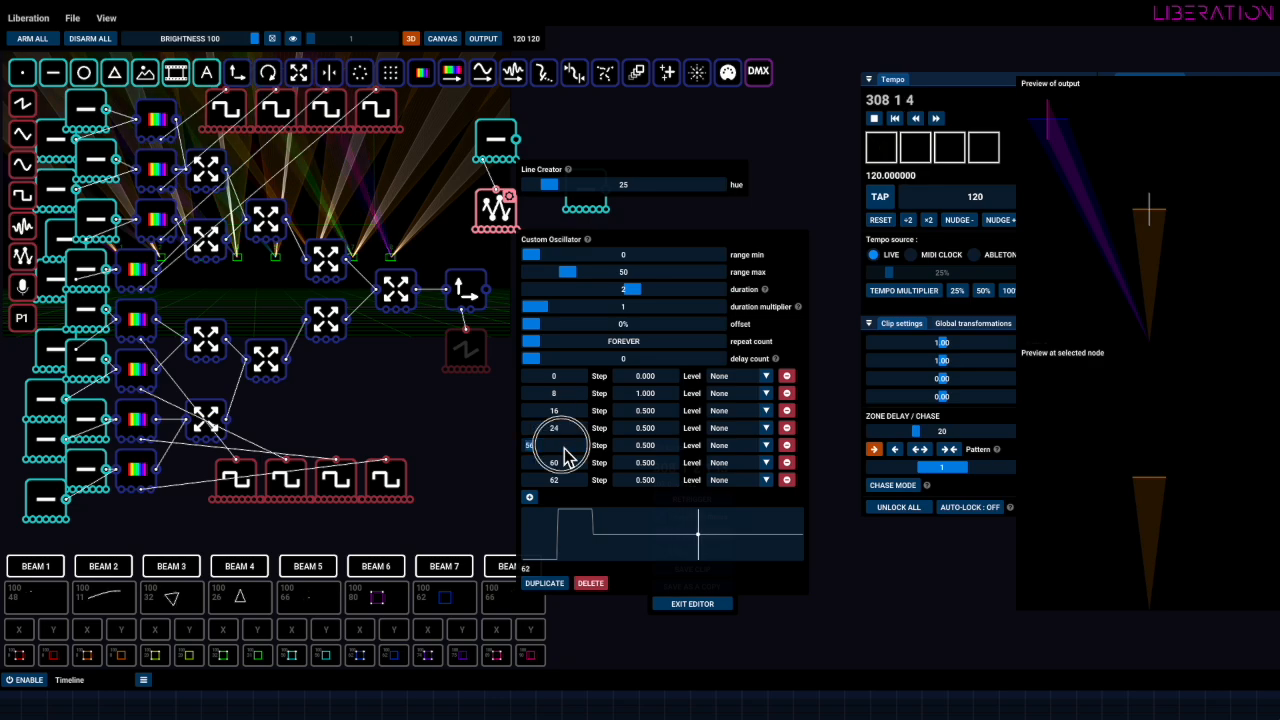
{"action": "type", "text": "32"}
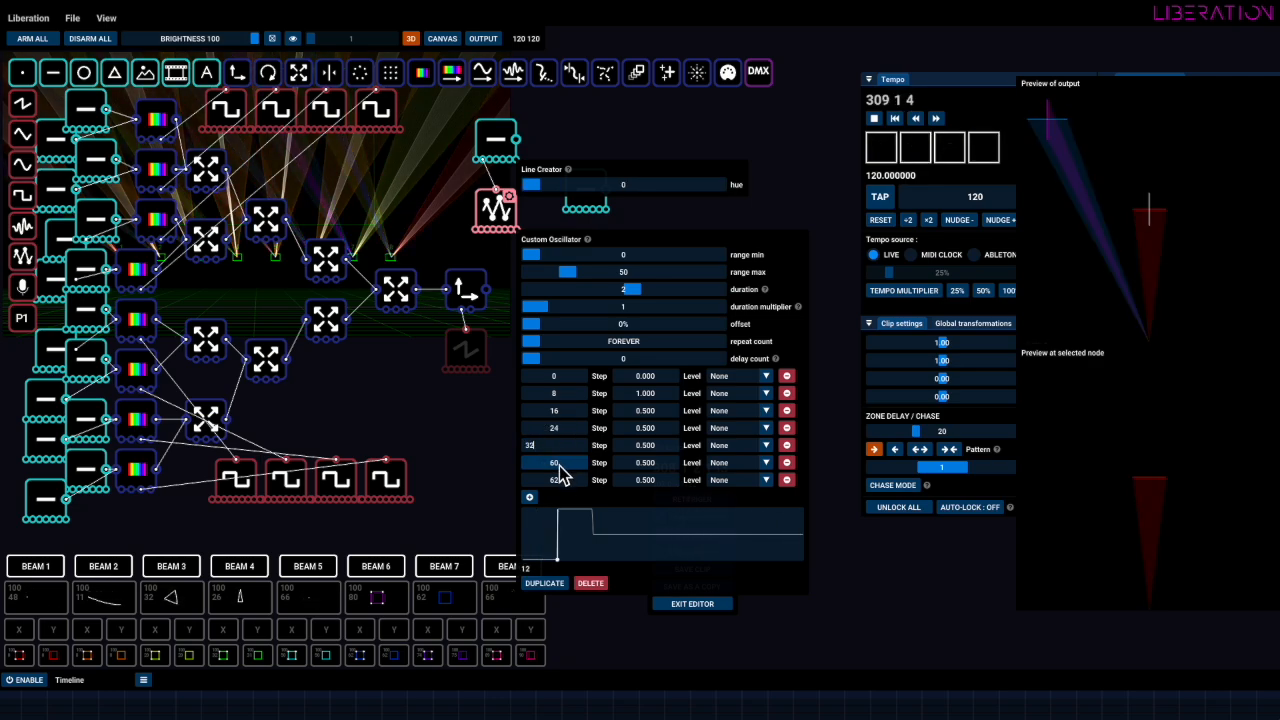
{"action": "left_click", "coordinate": [562, 465]}
{"action": "type", "text": "40"}
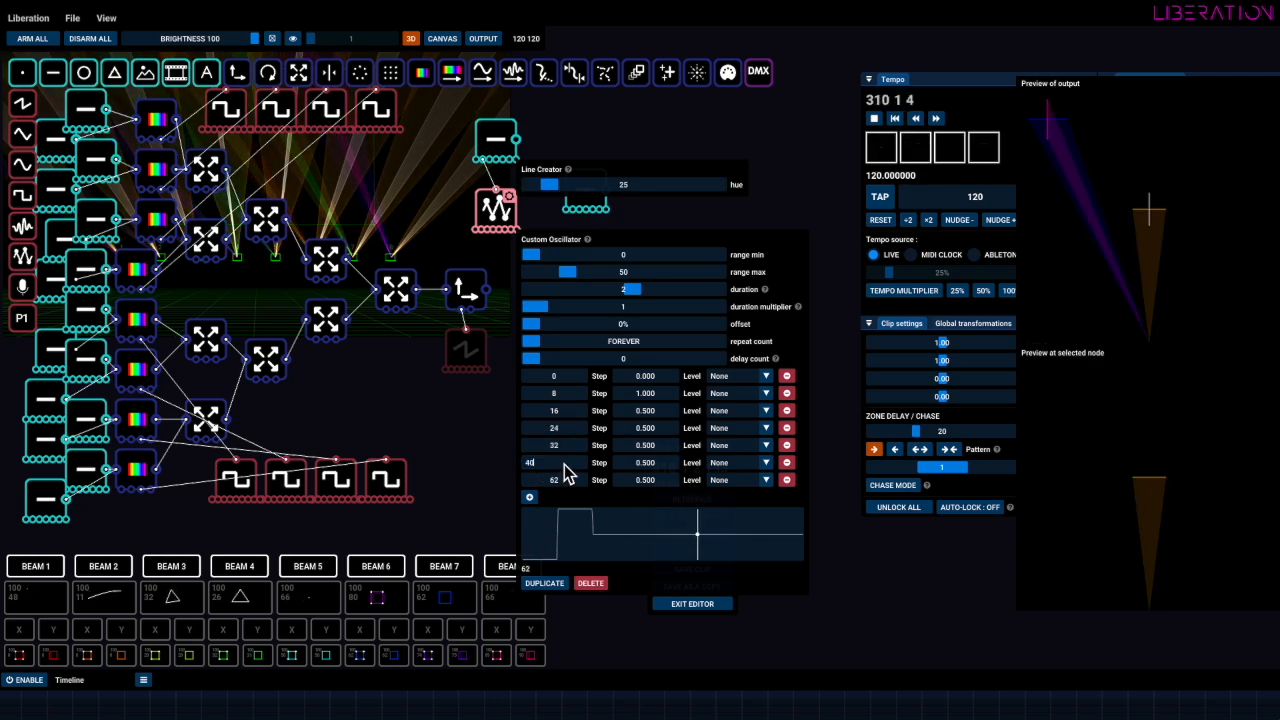
{"action": "left_click", "coordinate": [568, 482]}
{"action": "type", "text": "48"}
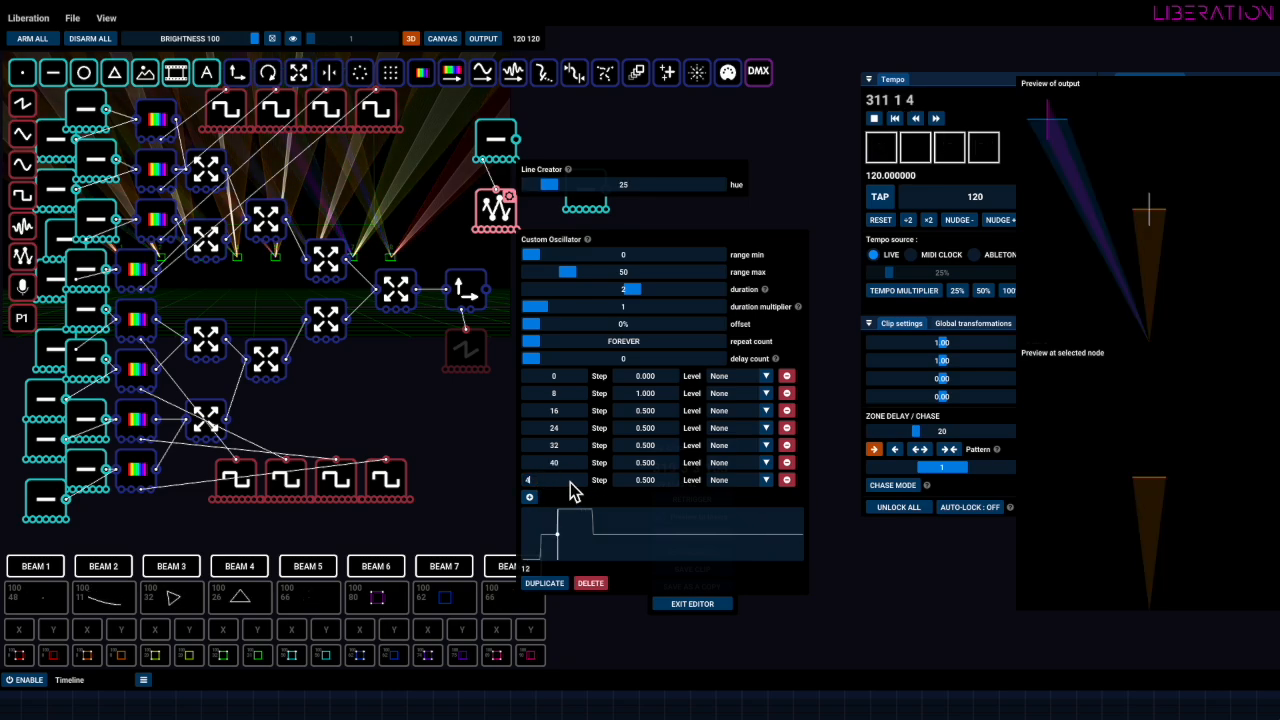
{"action": "key", "text": "Return"}
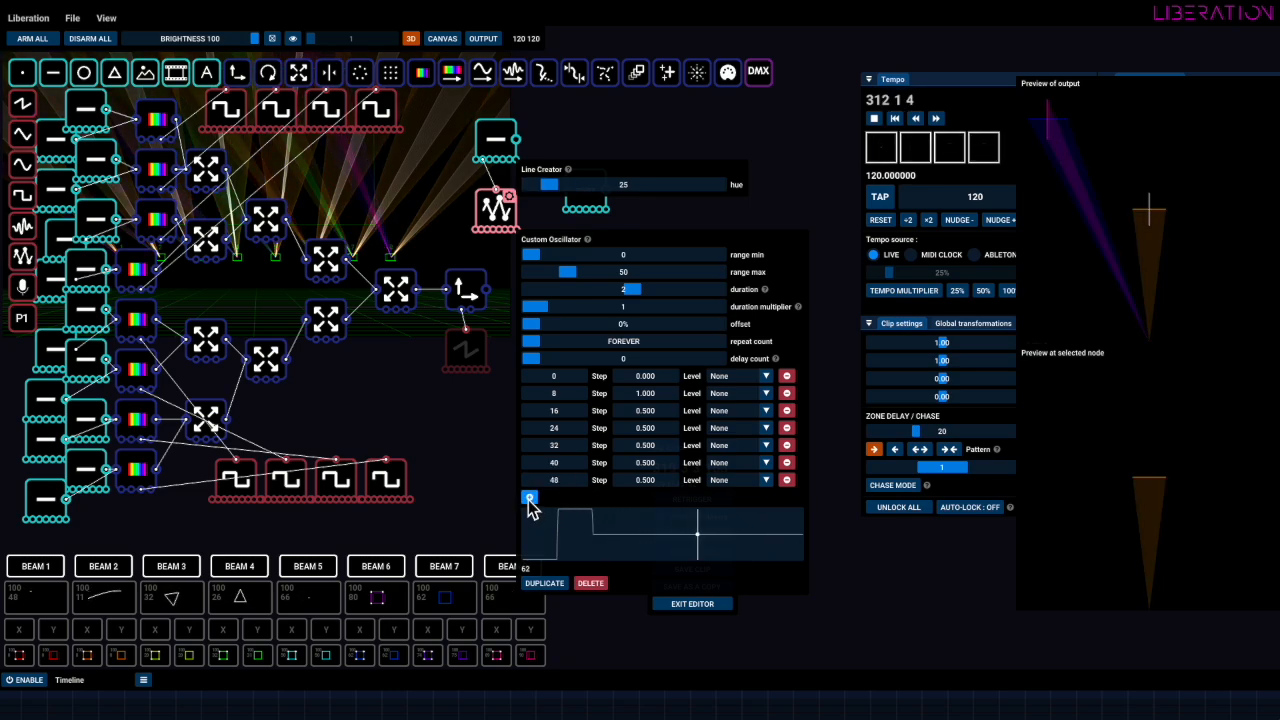
Add an eighth step to the Custom Oscillator at position 56
{"action": "left_click", "coordinate": [530, 498]}
{"action": "left_click", "coordinate": [567, 498]}
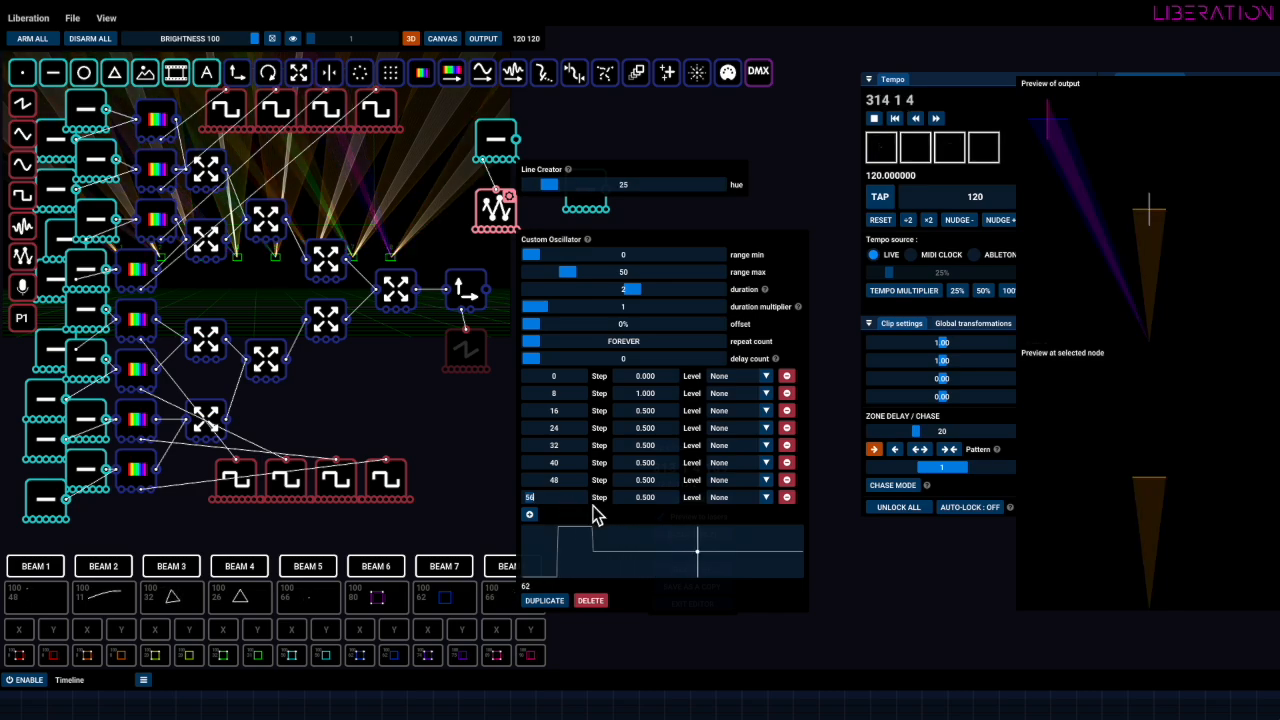
{"action": "key", "text": "Return"}
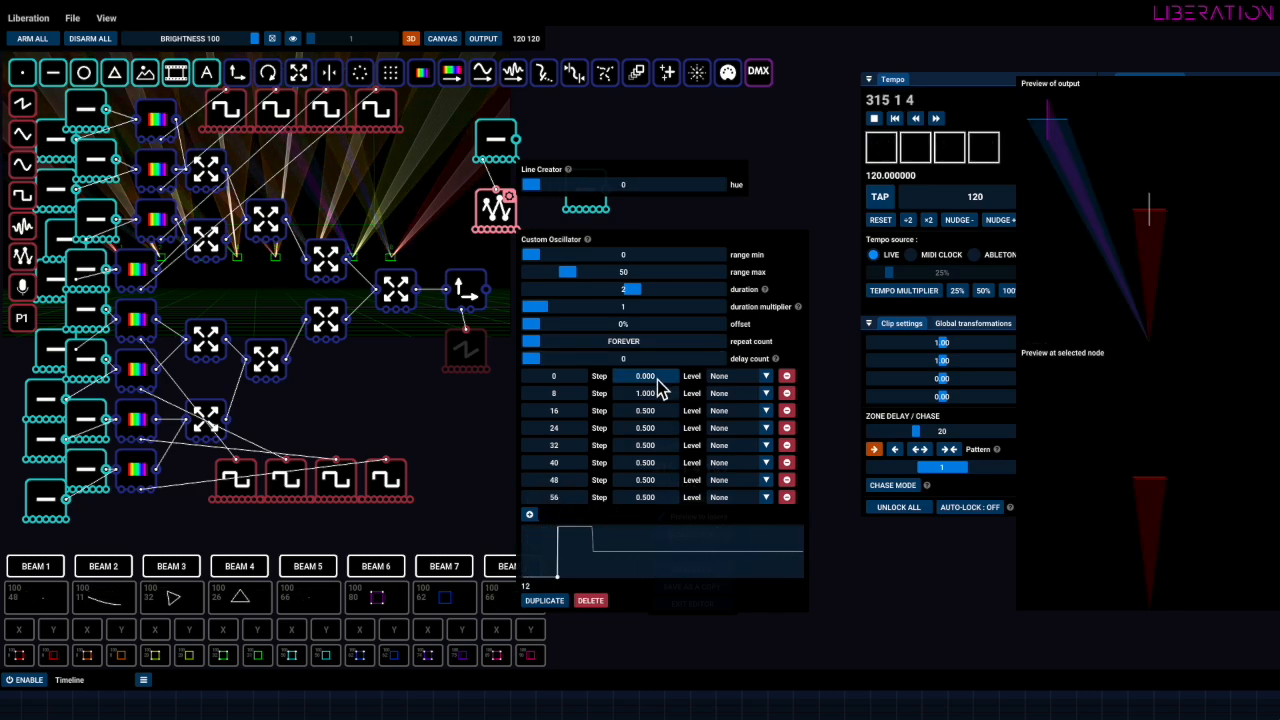
Try levels 0.220, 0.730, 0.550 and 0.290 on the first four steps, and Linear, Ease In and Ease In/Out interpolation on the first step
{"action": "mouse_move", "coordinate": [645, 376]}
{"action": "left_mouse_down"}
{"action": "mouse_move", "coordinate": [660, 425]}
{"action": "mouse_move", "coordinate": [640, 428]}
{"action": "left_mouse_up"}
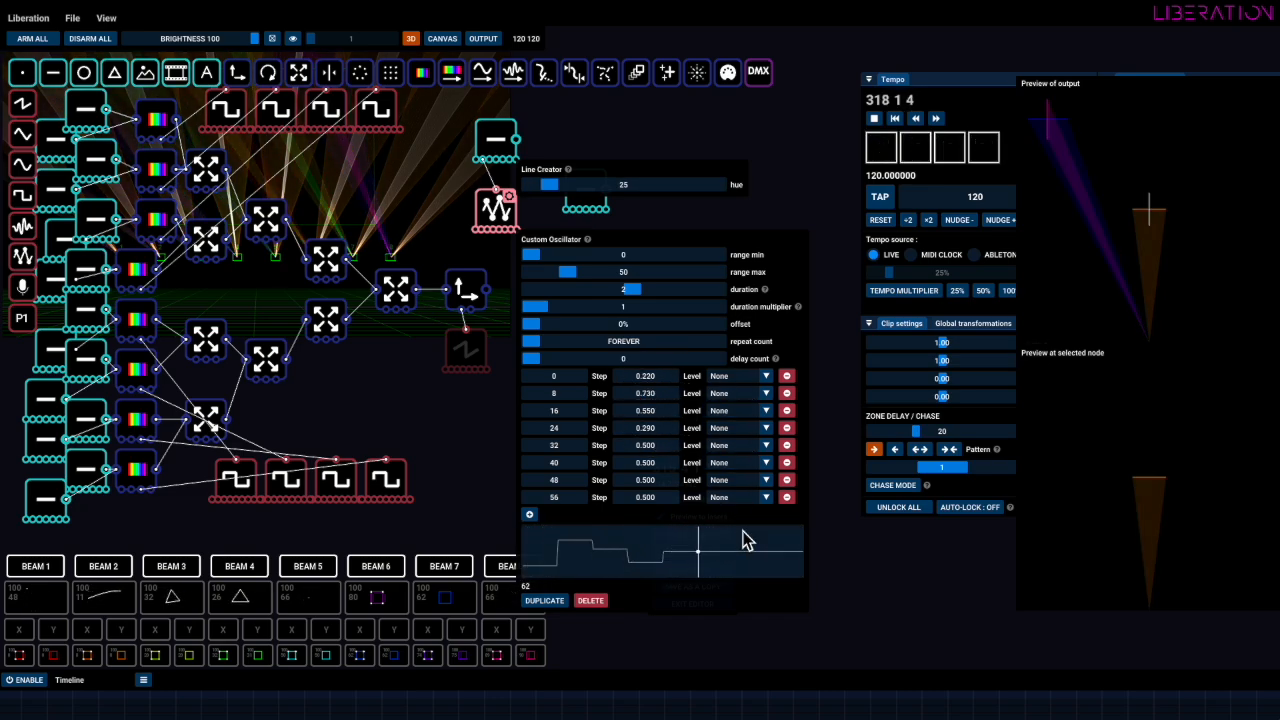
{"action": "left_click", "coordinate": [760, 377]}
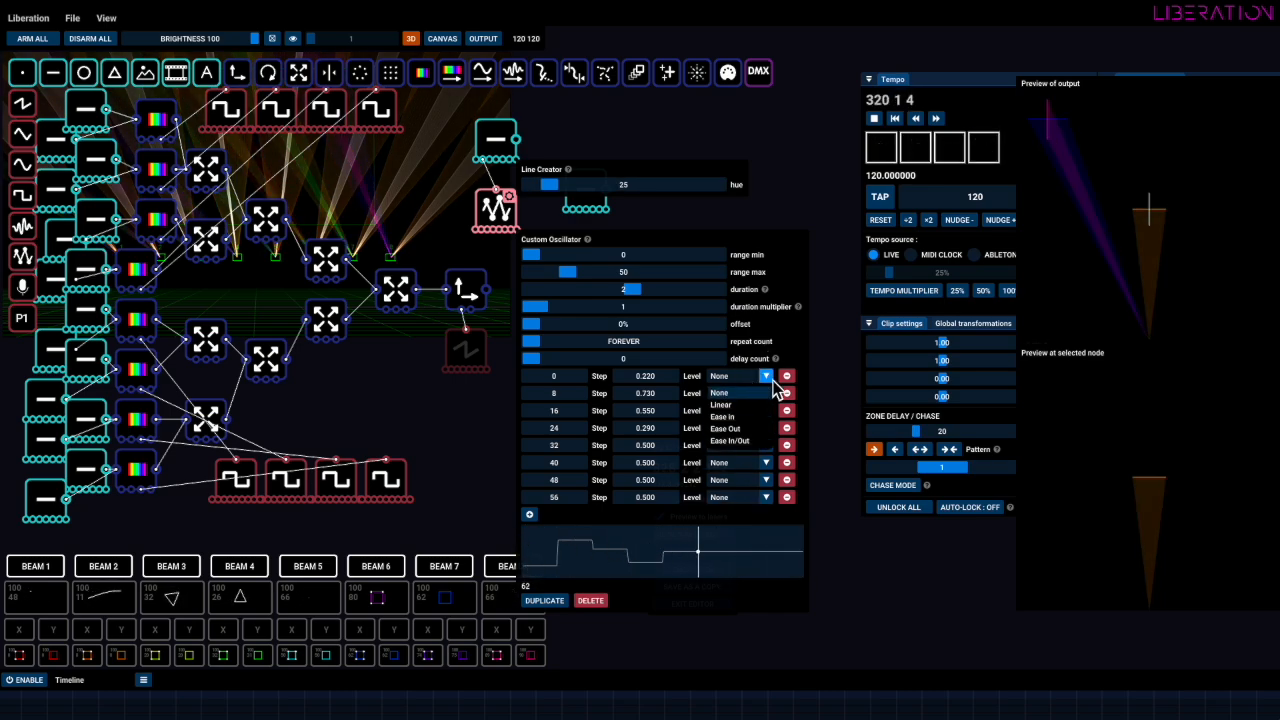
{"action": "left_click", "coordinate": [737, 406]}
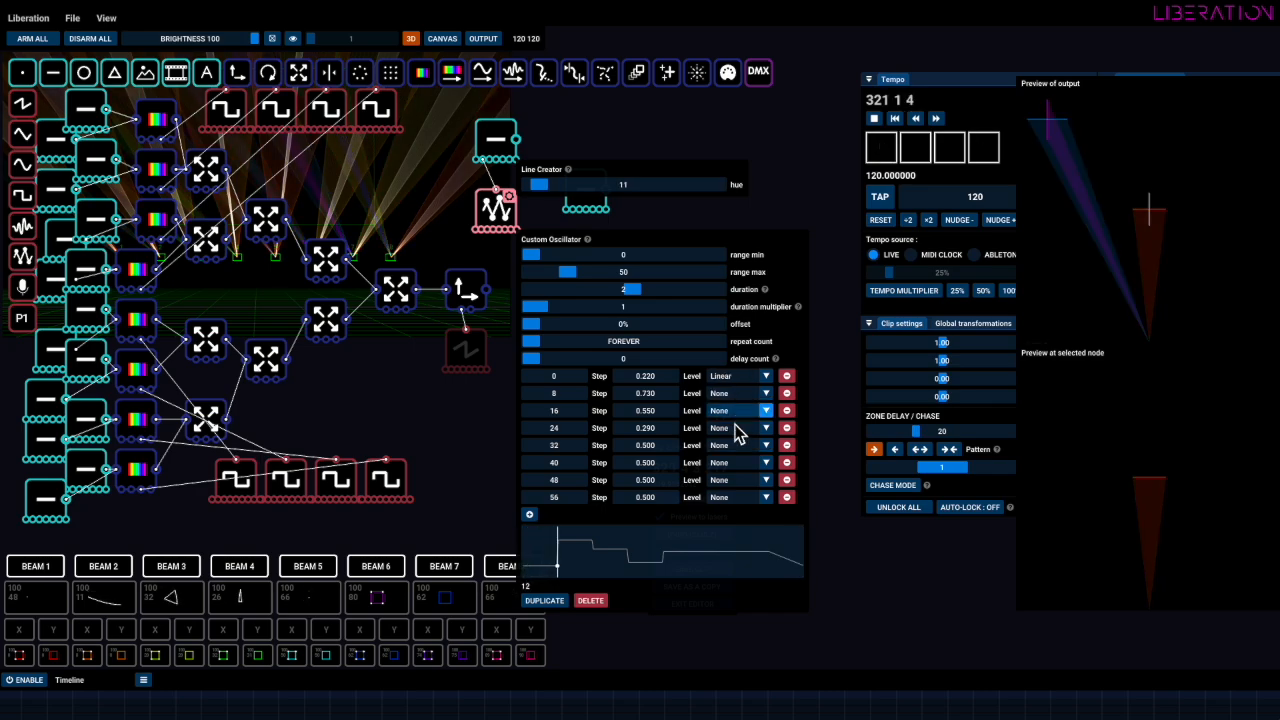
{"action": "left_click", "coordinate": [765, 376]}
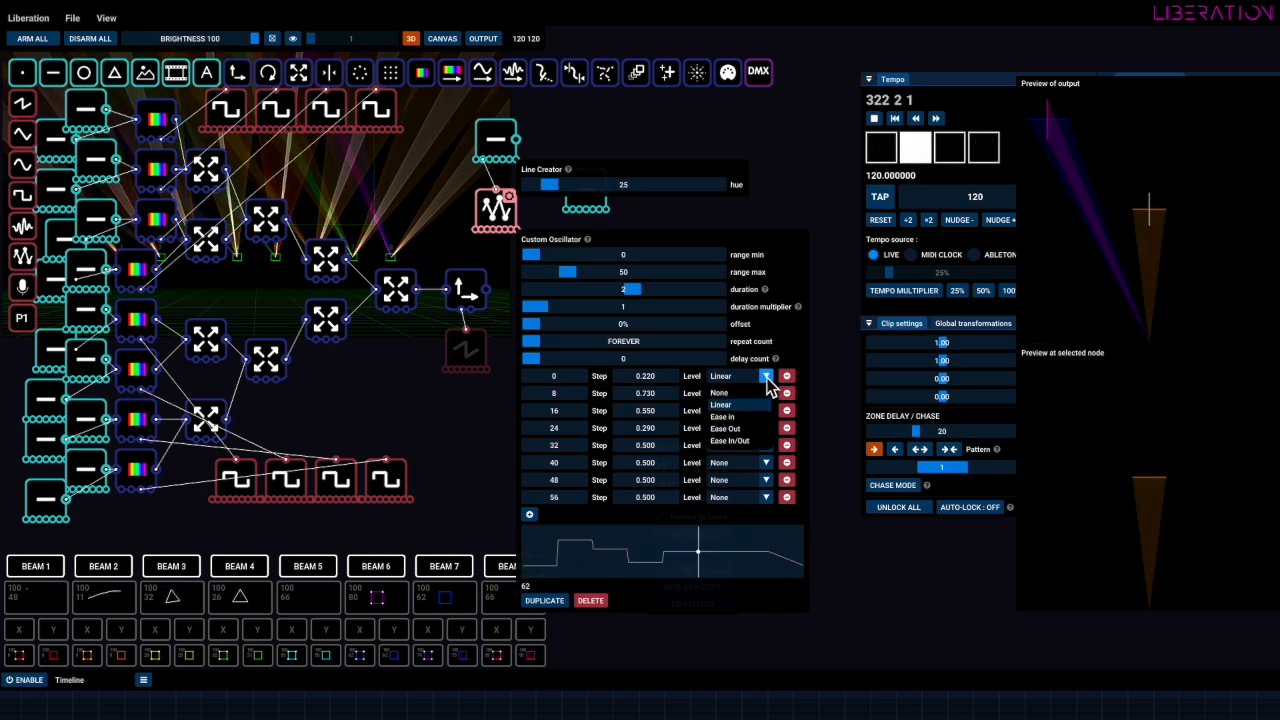
{"action": "left_click", "coordinate": [737, 423]}
{"action": "left_click", "coordinate": [763, 380]}
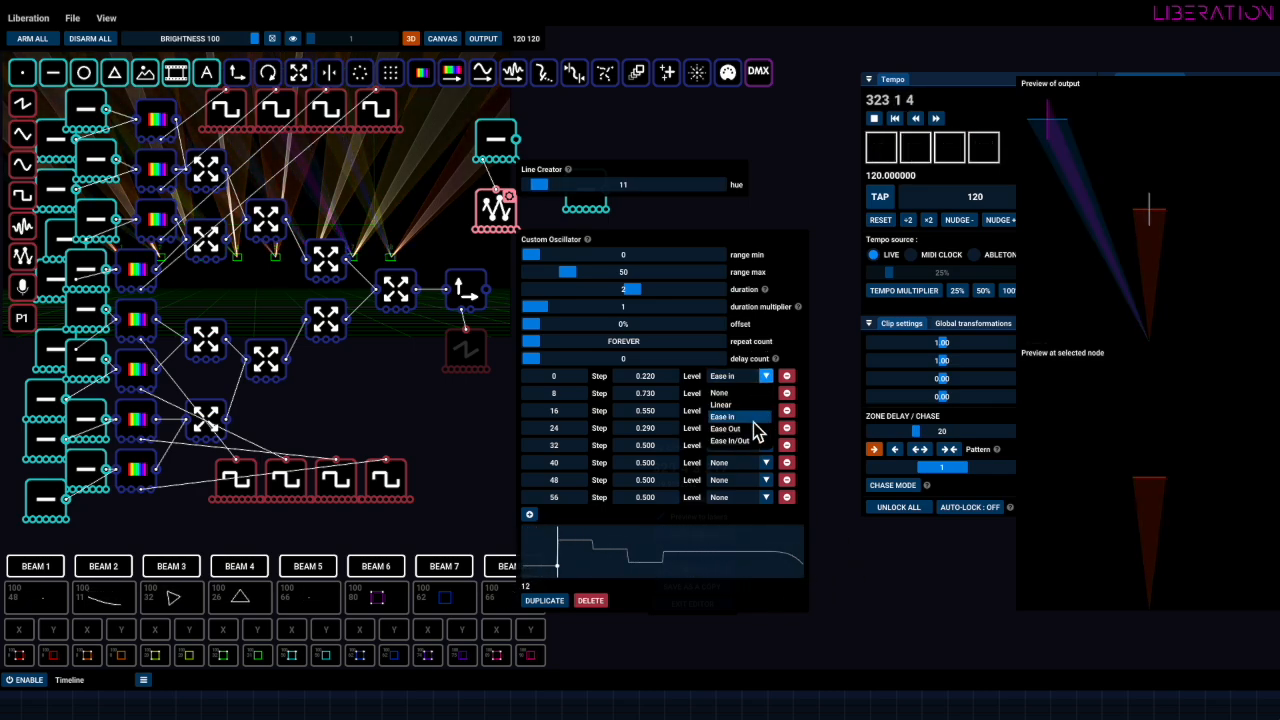
{"action": "left_click", "coordinate": [757, 455]}
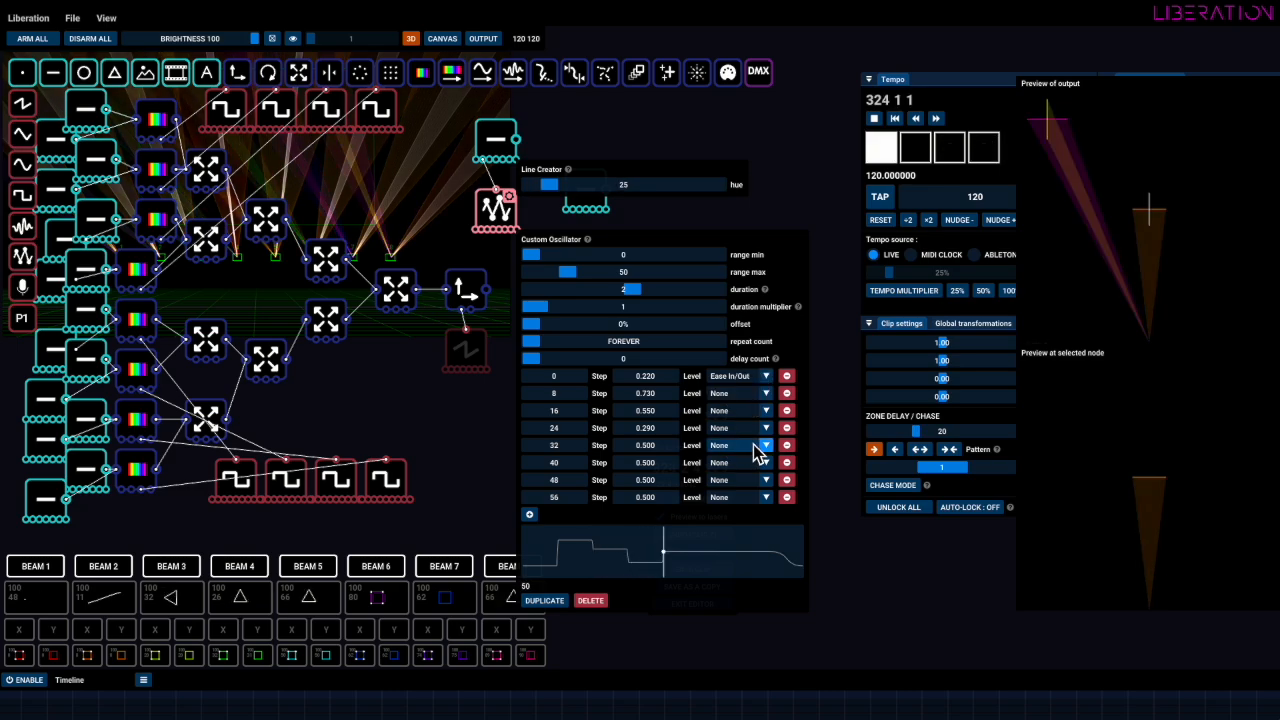
{"action": "left_click", "coordinate": [765, 376]}
{"action": "left_click", "coordinate": [750, 393]}
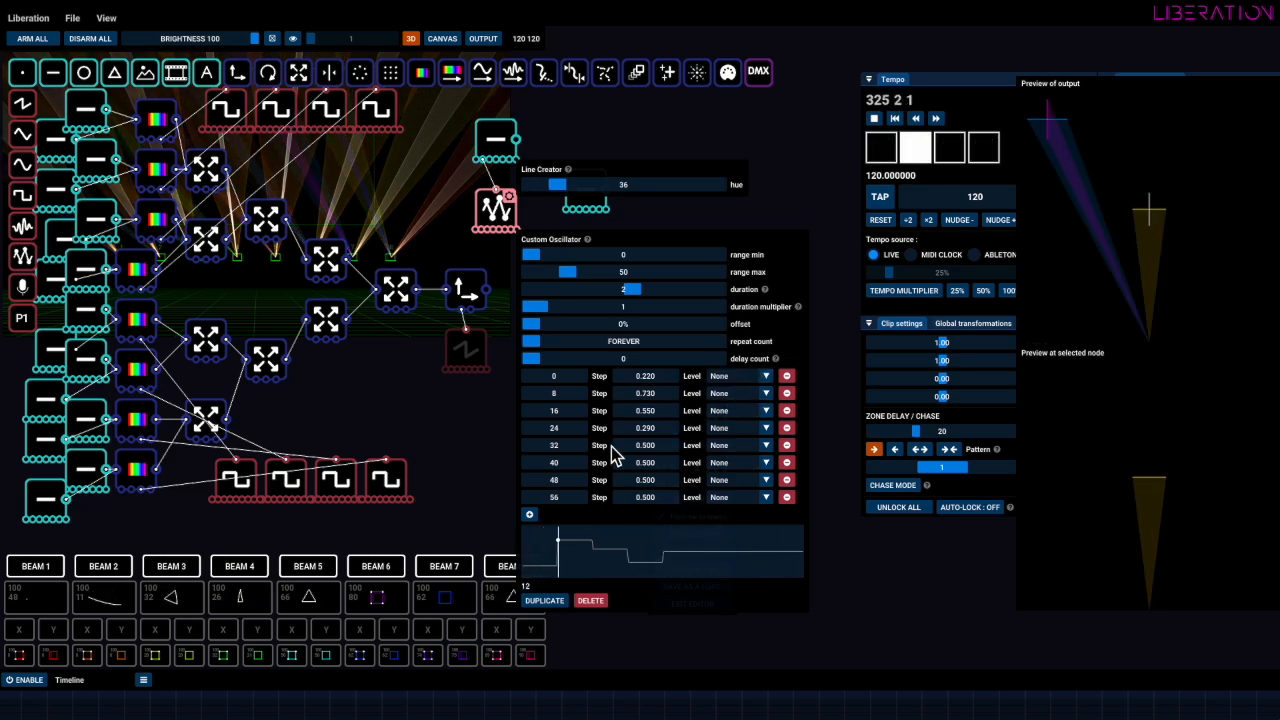
Set the eight step levels to 0.440, 0.470, 0.790, 0.170, 0.710, 0.300, 0.320 and 0.790, and the range maximum to 255
{"action": "mouse_move", "coordinate": [660, 385]}
{"action": "left_mouse_down"}
{"action": "mouse_move", "coordinate": [650, 400]}
{"action": "mouse_move", "coordinate": [670, 420]}
{"action": "mouse_move", "coordinate": [646, 497]}
{"action": "mouse_move", "coordinate": [666, 508]}
{"action": "left_mouse_up"}
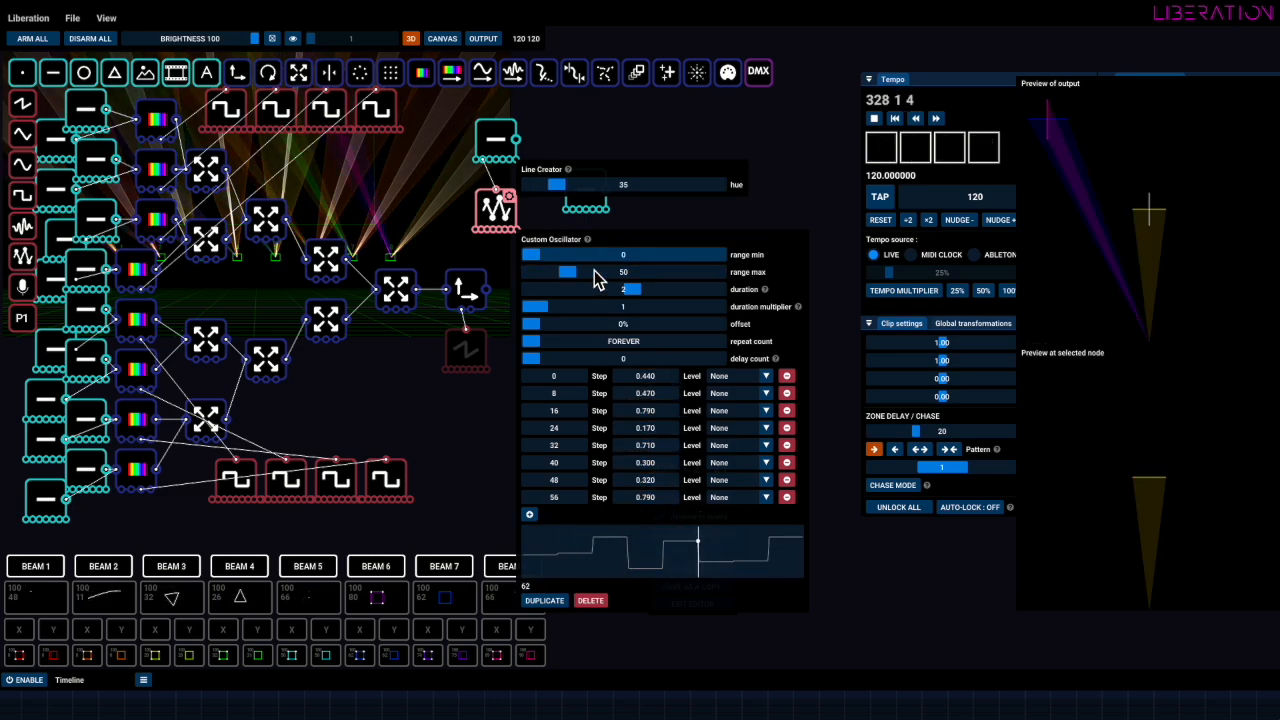
{"action": "left_click_drag", "start_coordinate": [560, 272], "coordinate": [823, 280]}
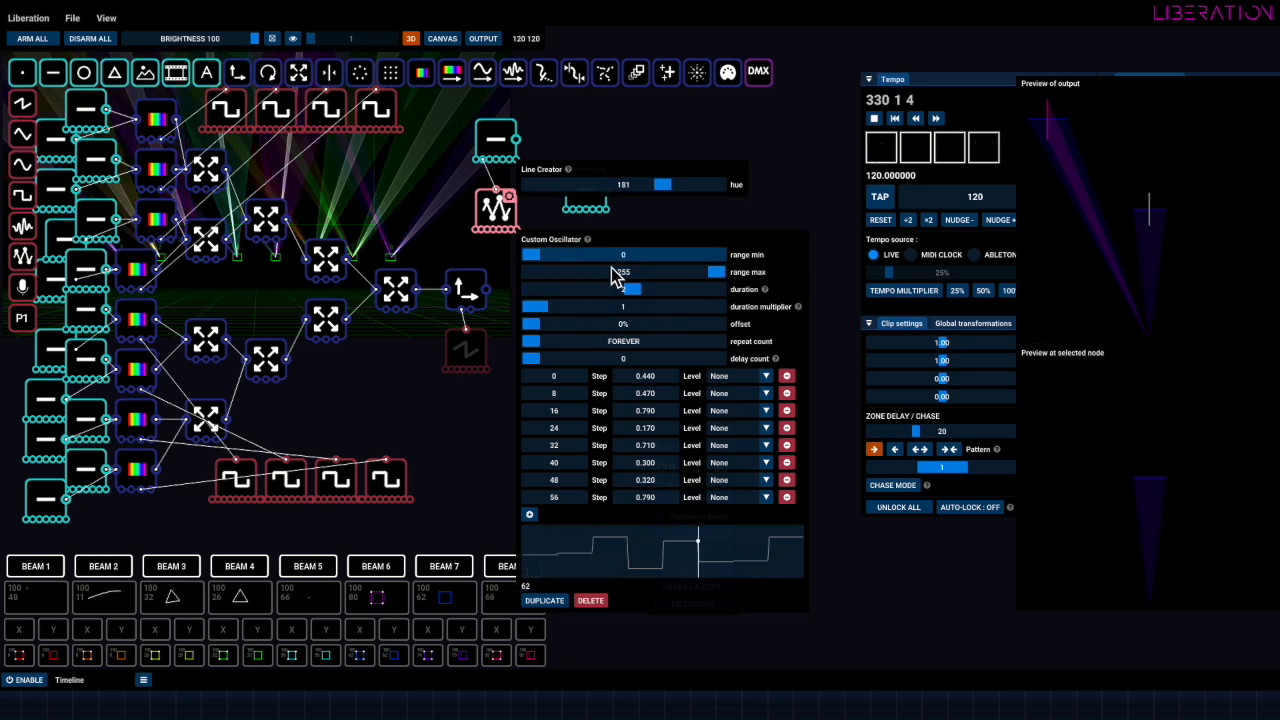
Slow the animation down by turning on the tempo multiplier at 28%
{"action": "mouse_move", "coordinate": [517, 140]}
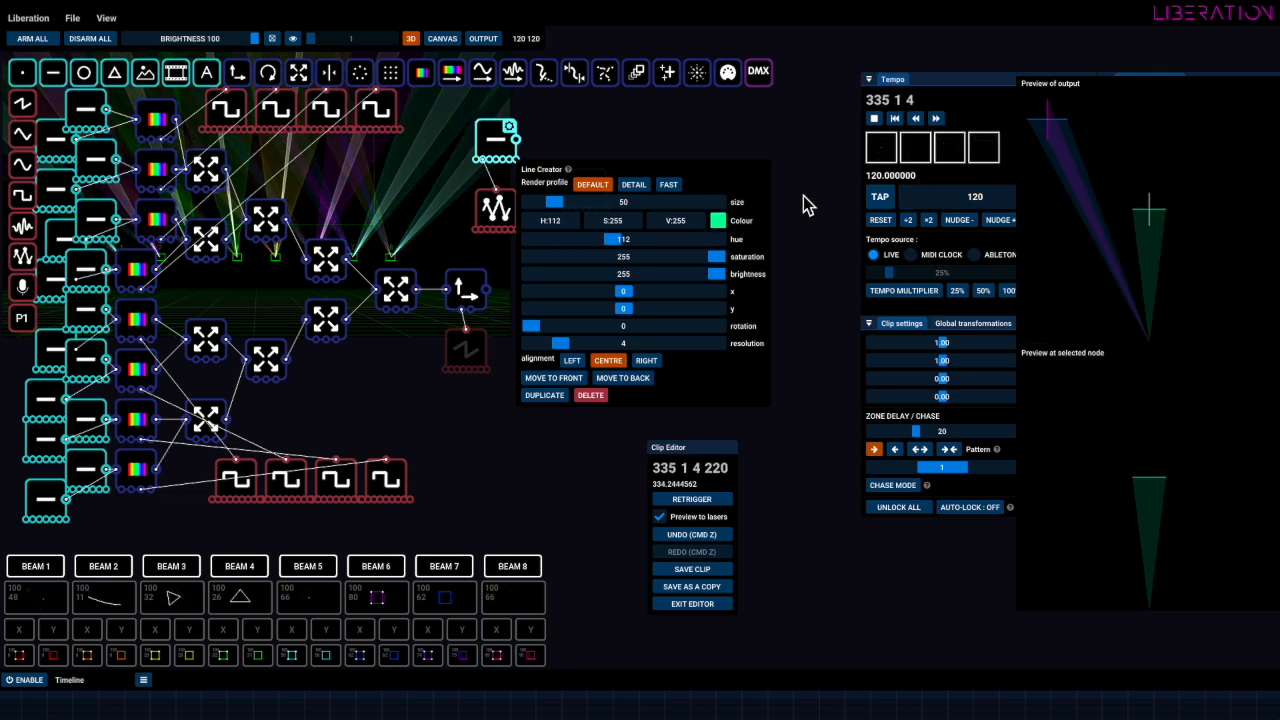
{"action": "left_click", "coordinate": [540, 152]}
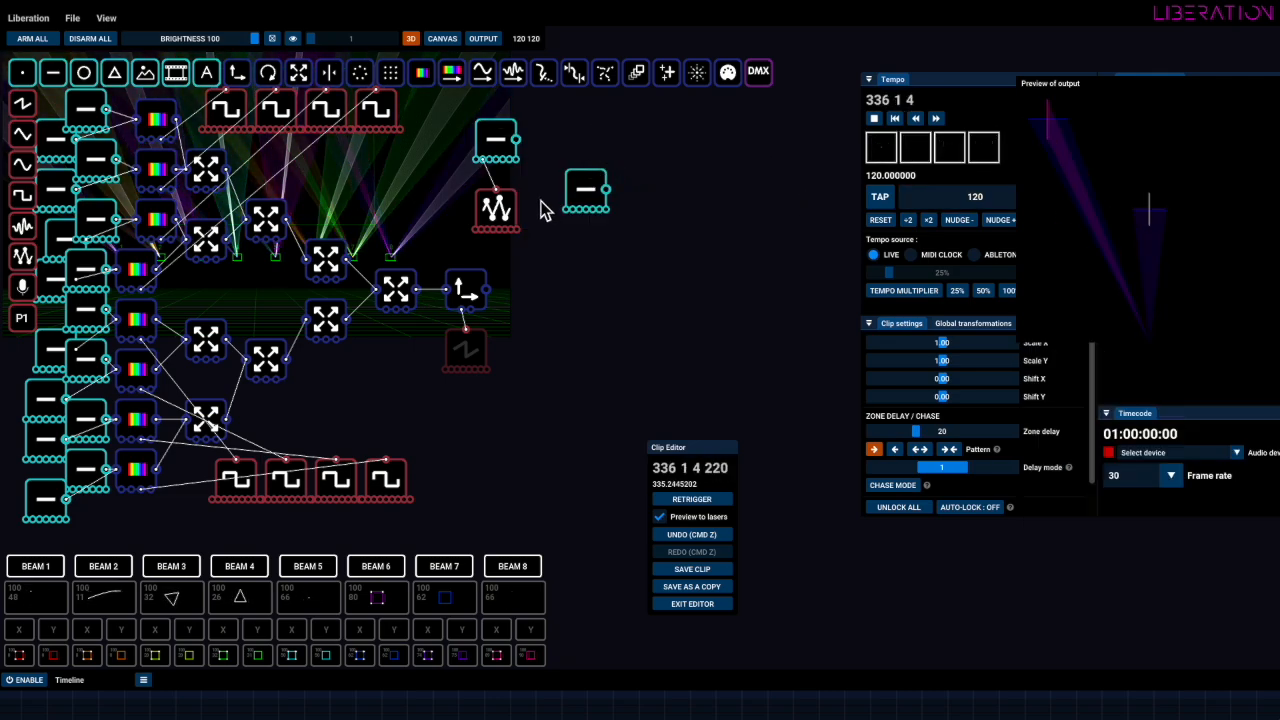
{"action": "left_click", "coordinate": [514, 193]}
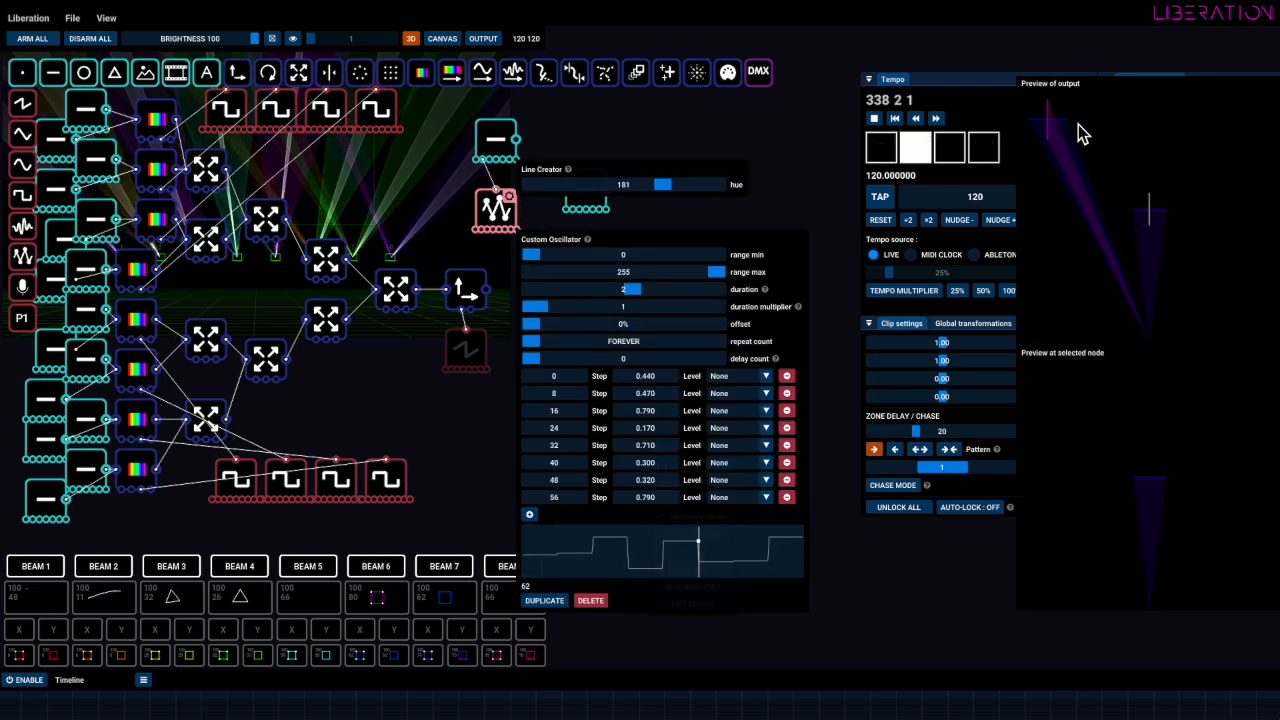
{"action": "left_click", "coordinate": [892, 277]}
{"action": "left_click", "coordinate": [895, 292]}
{"action": "left_click", "coordinate": [835, 170]}
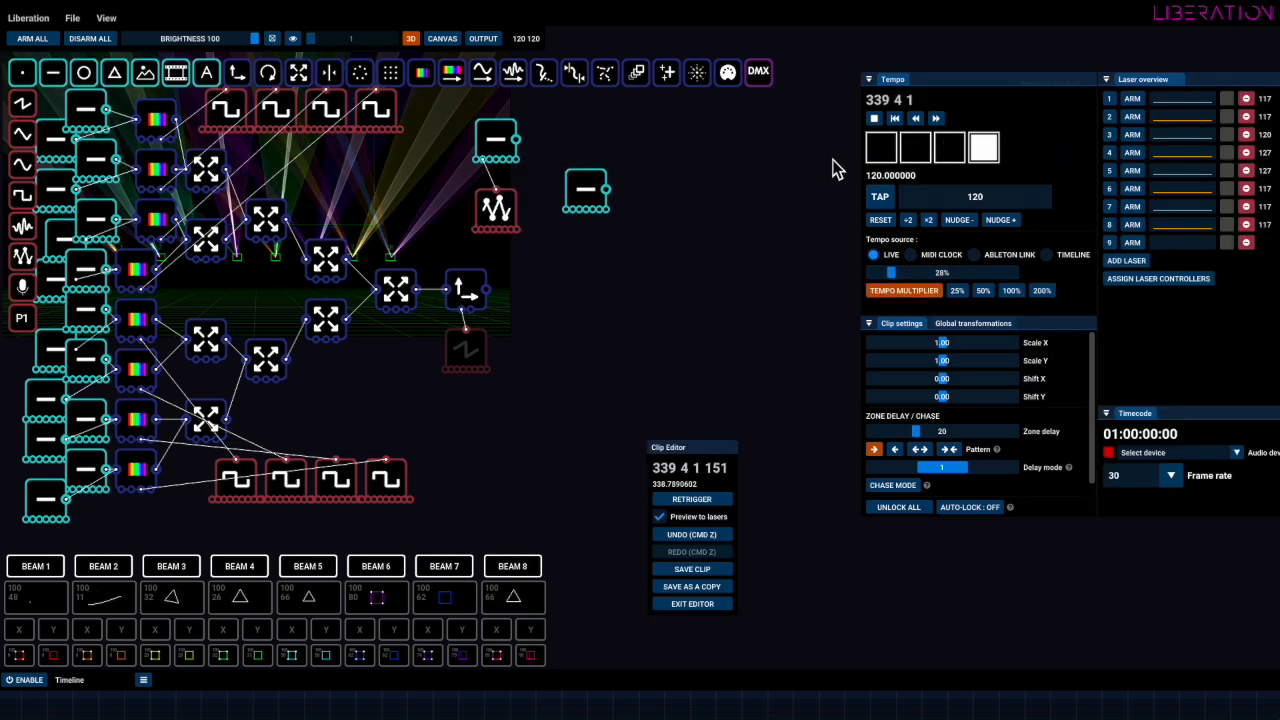
Compare the new line with the original clip's first line, and lower the oscillator's first step level to 0.080
{"action": "left_click", "coordinate": [505, 140]}
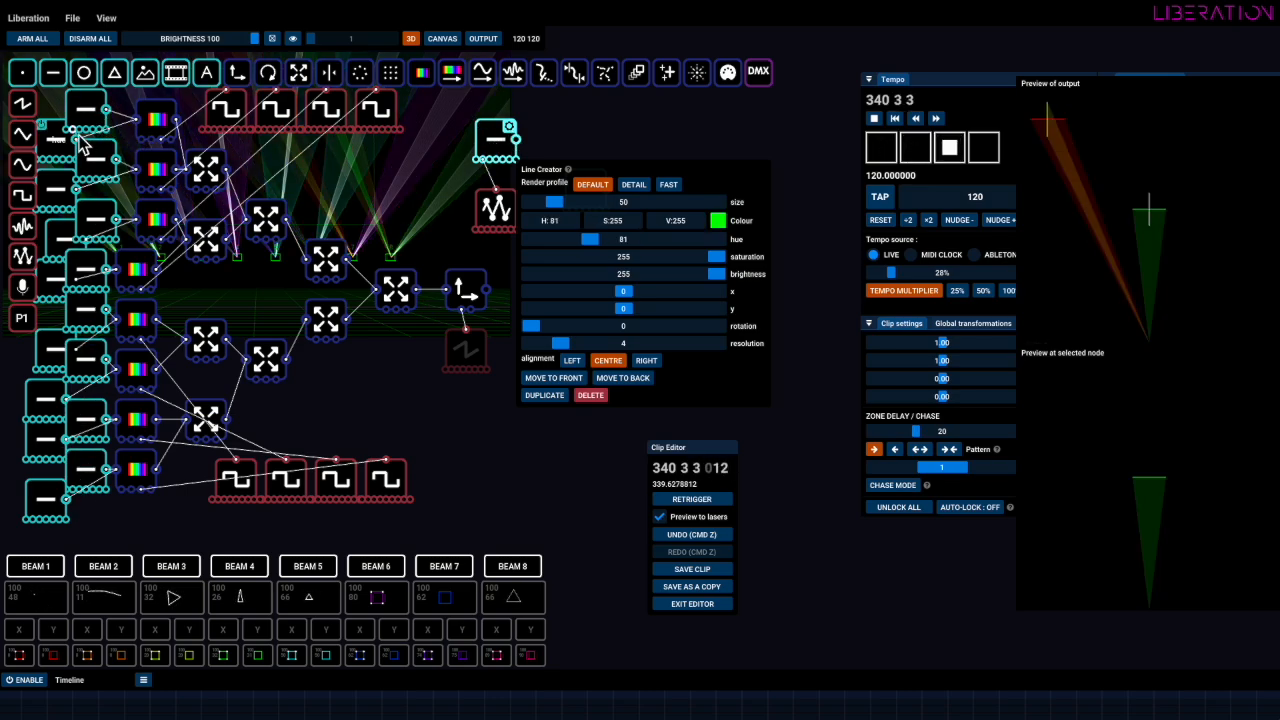
{"action": "left_click", "coordinate": [88, 111]}
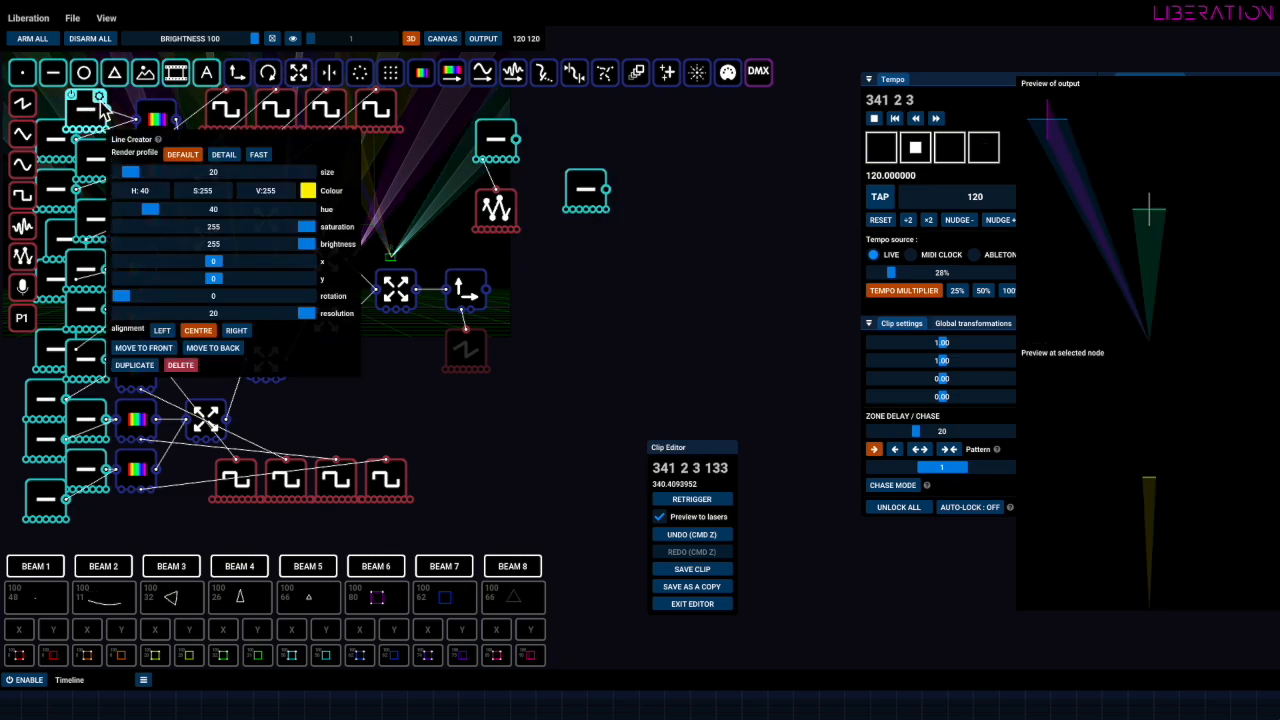
{"action": "left_click", "coordinate": [496, 208]}
{"action": "left_click", "coordinate": [655, 378]}
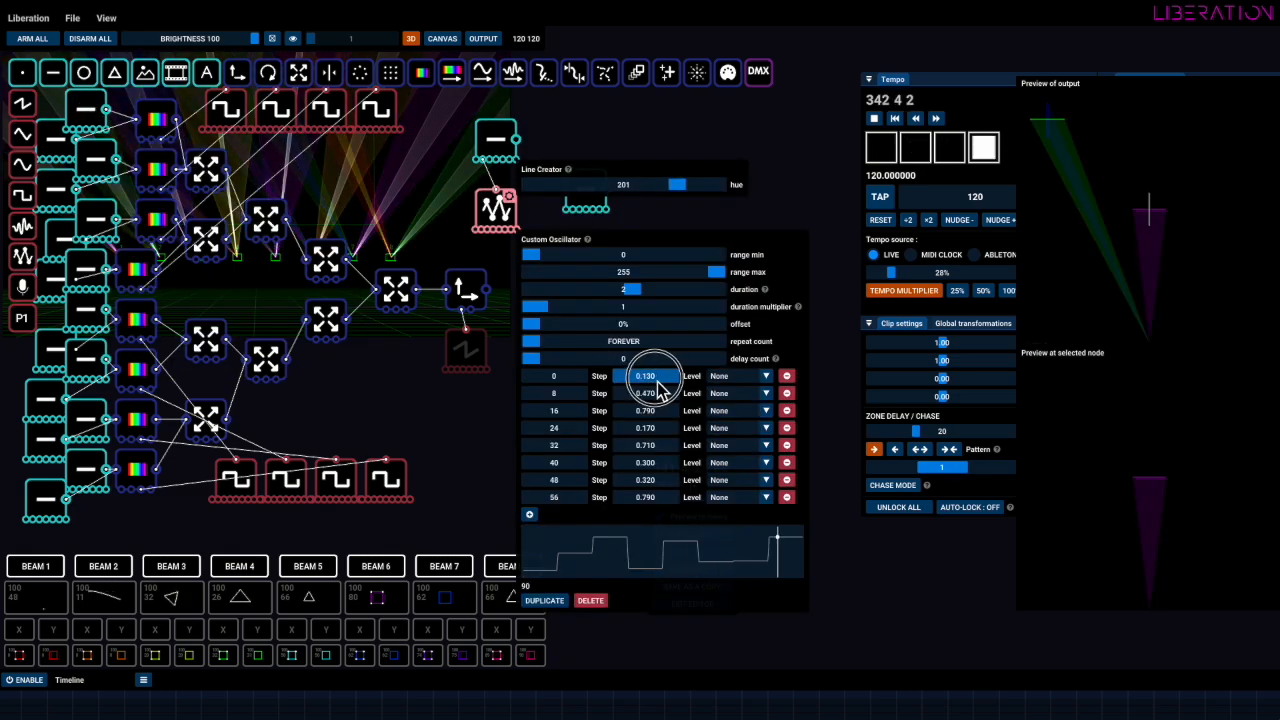
Enable the timeline with its playhead near the start, and set the oscillator's first level to 0.160 to match the original first line's hue of 40
{"action": "left_click", "coordinate": [22, 680]}
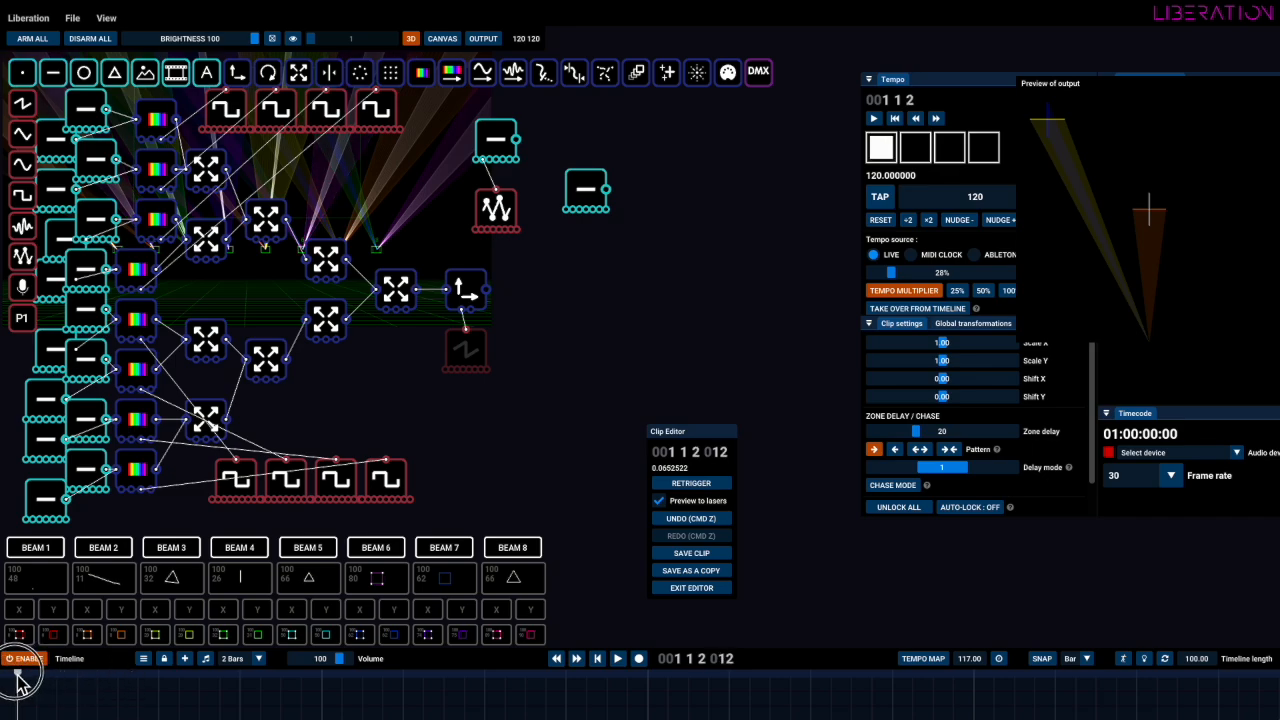
{"action": "mouse_move", "coordinate": [18, 676]}
{"action": "left_mouse_down"}
{"action": "mouse_move", "coordinate": [103, 684]}
{"action": "mouse_move", "coordinate": [20, 680]}
{"action": "left_mouse_up"}
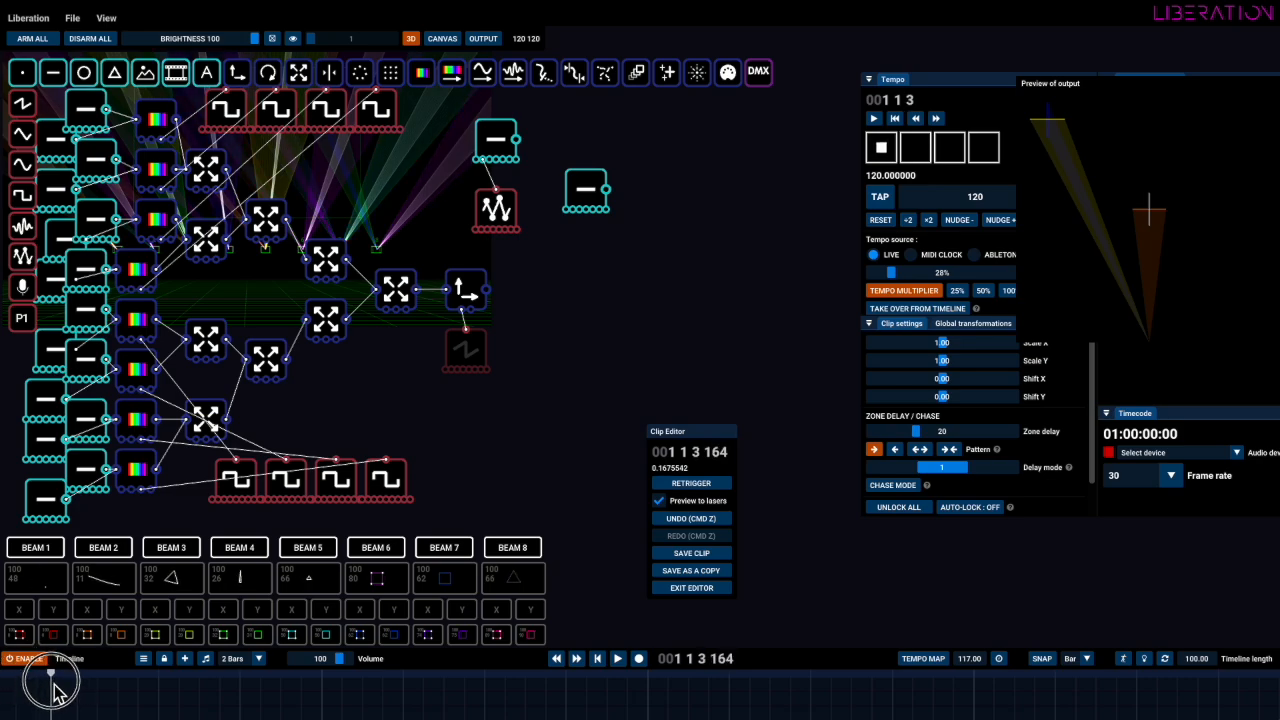
{"action": "left_click", "coordinate": [500, 207]}
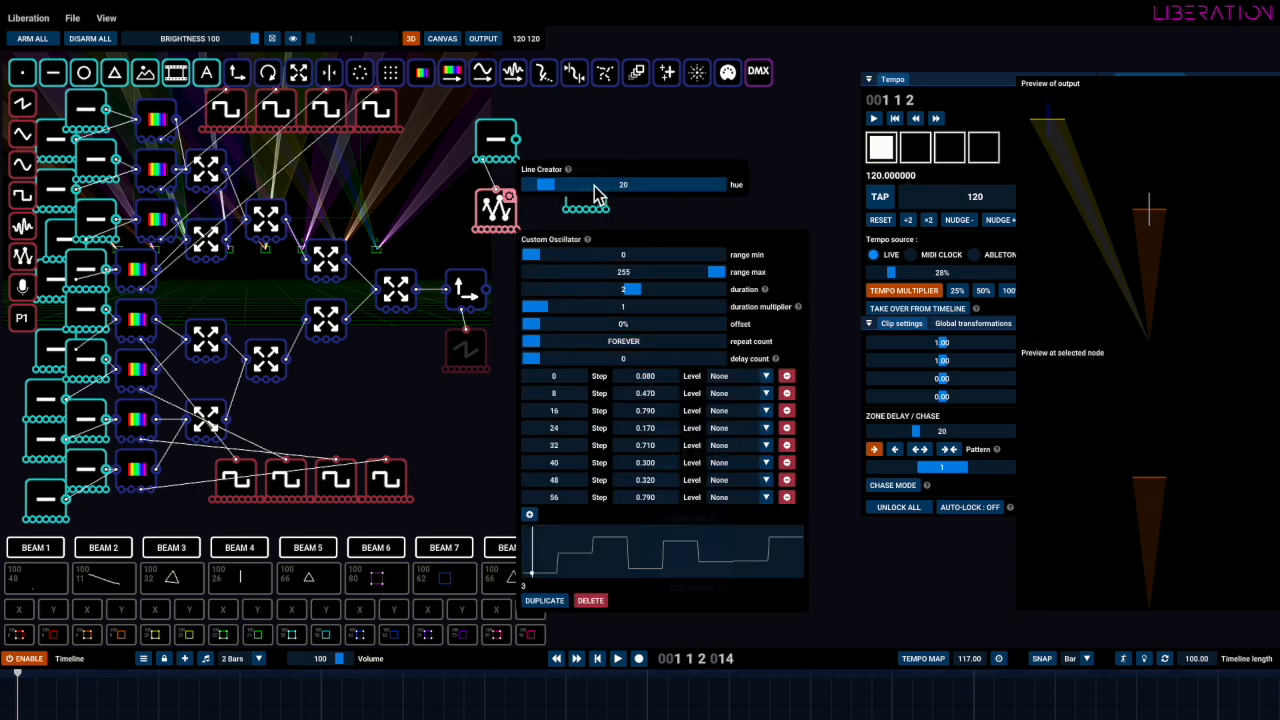
{"action": "left_click", "coordinate": [96, 108]}
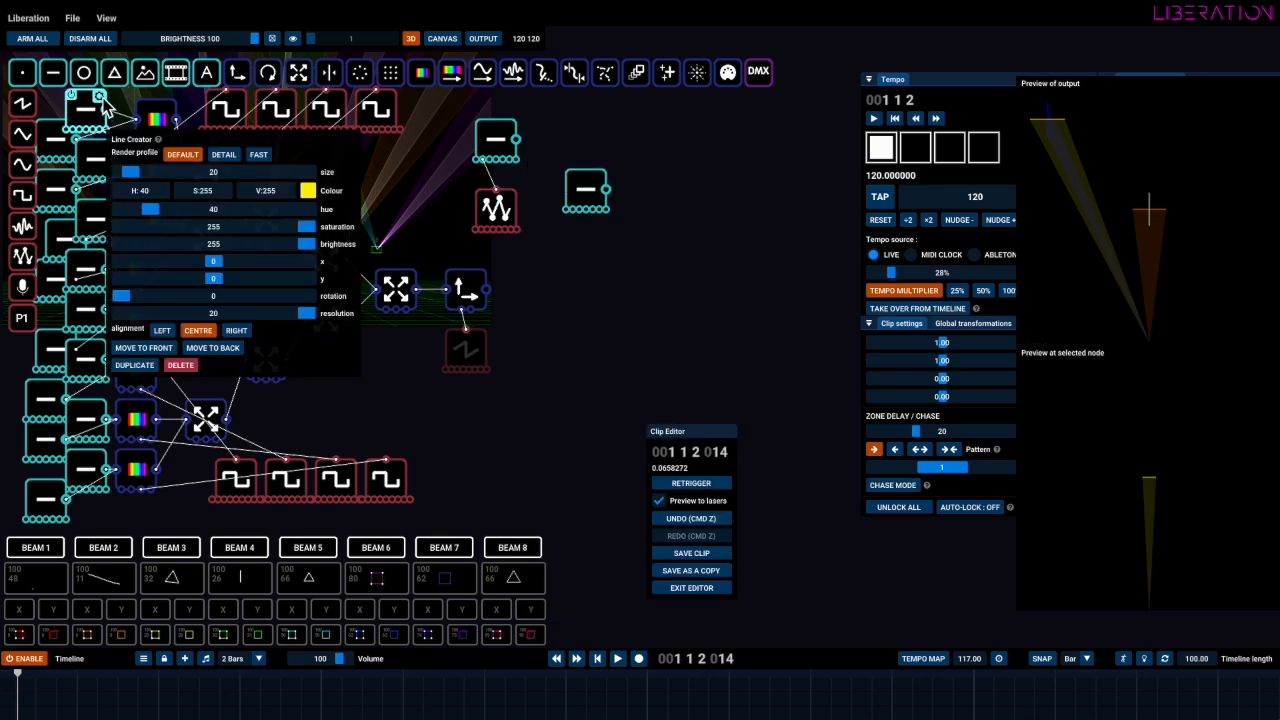
{"action": "left_click", "coordinate": [596, 288]}
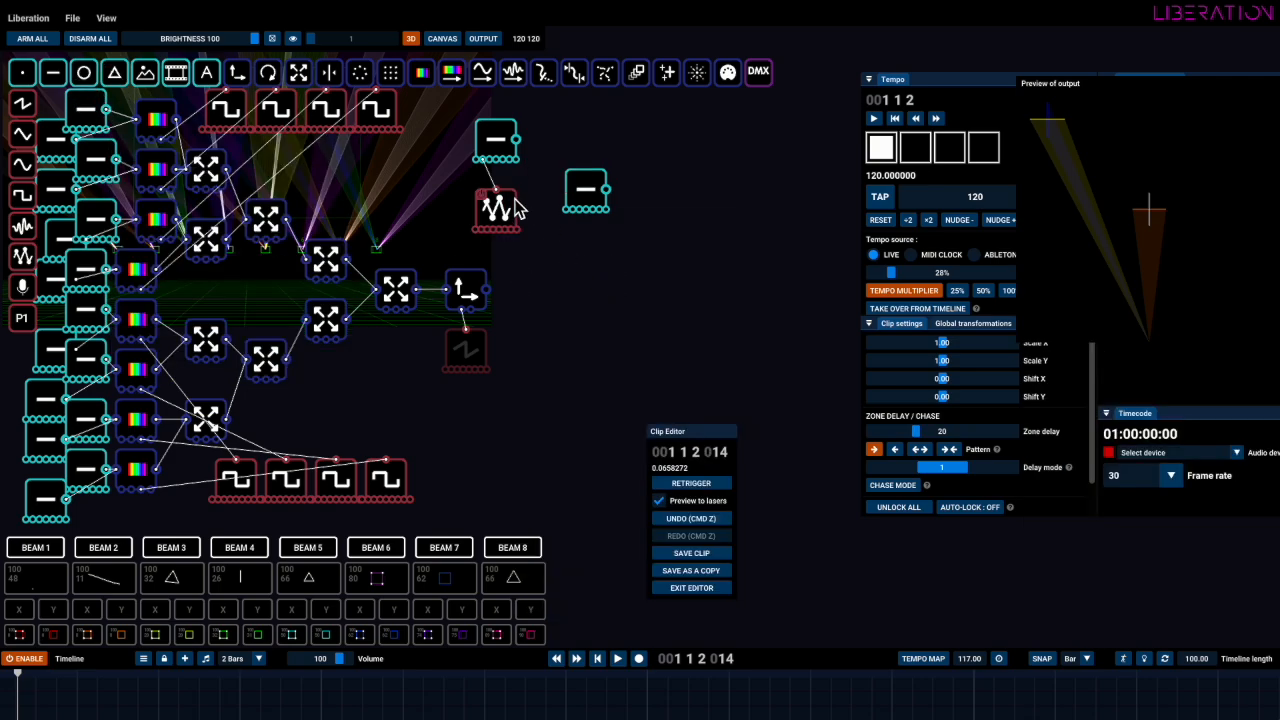
{"action": "left_click", "coordinate": [513, 200]}
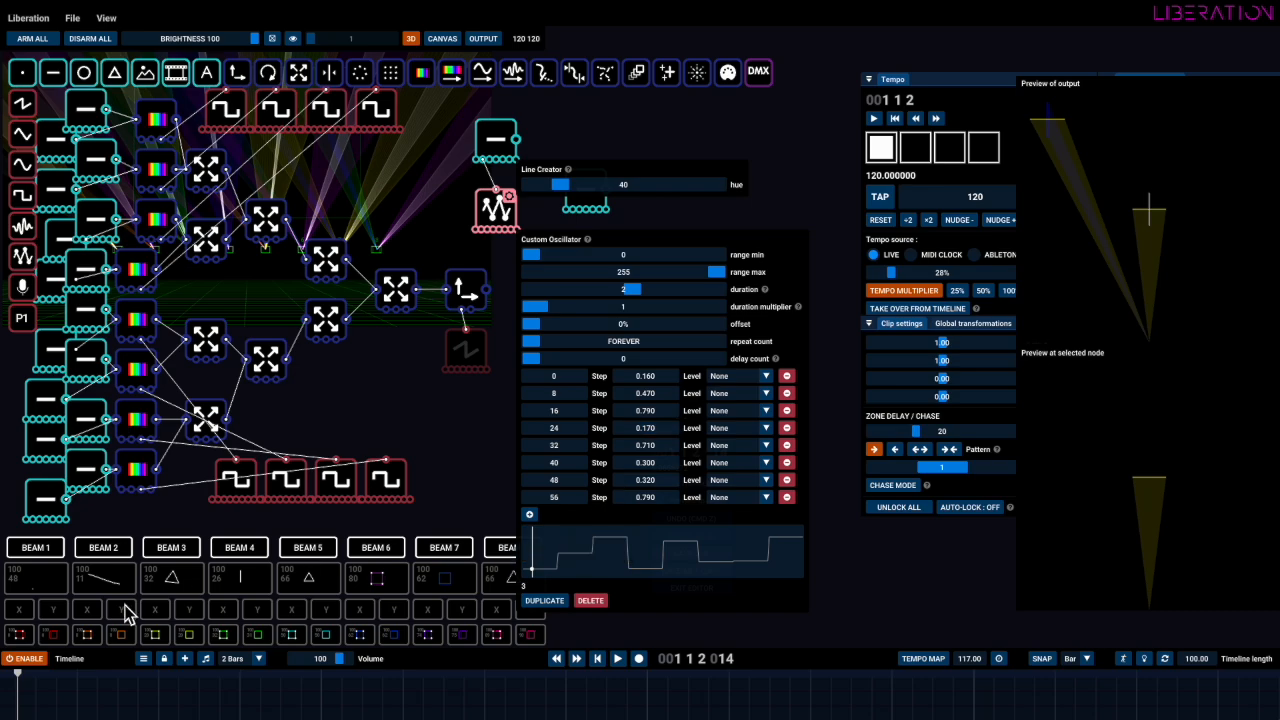
Advance the timeline playhead to the second colour step, and duplicate the Custom Oscillator onto the second new line's hue
{"action": "left_click", "coordinate": [24, 683]}
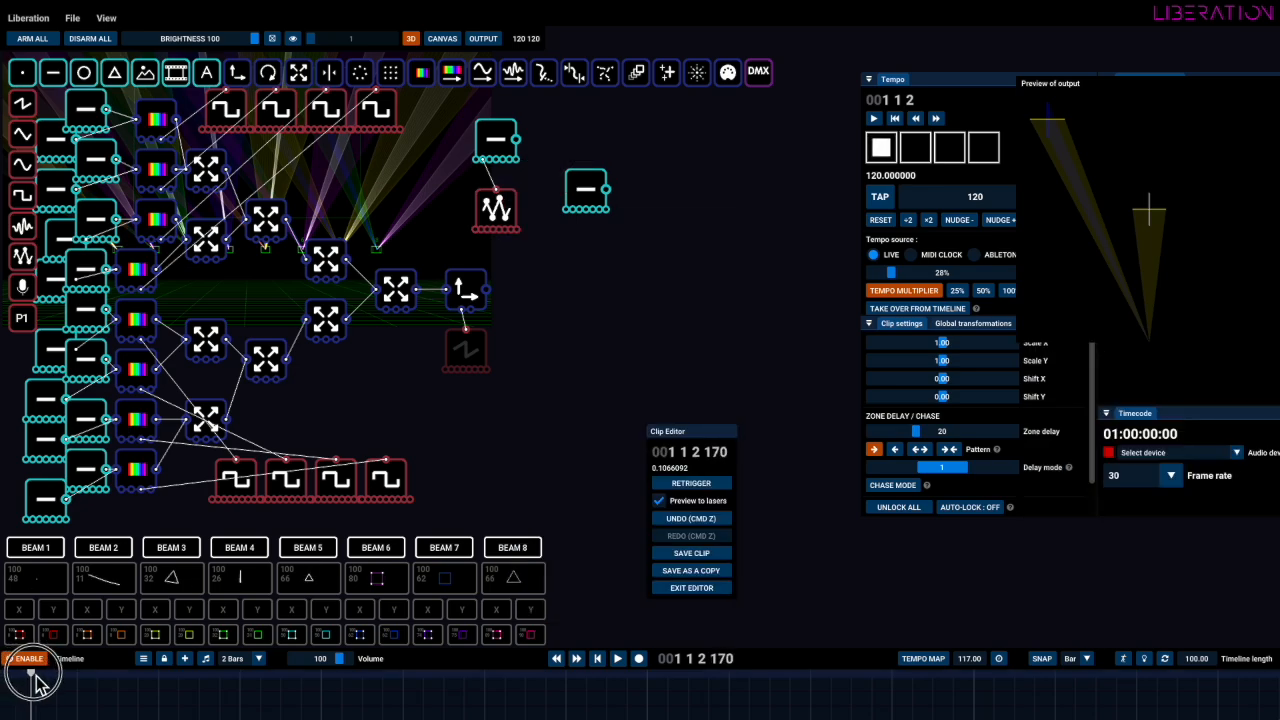
{"action": "left_click_drag", "start_coordinate": [60, 683], "coordinate": [100, 681]}
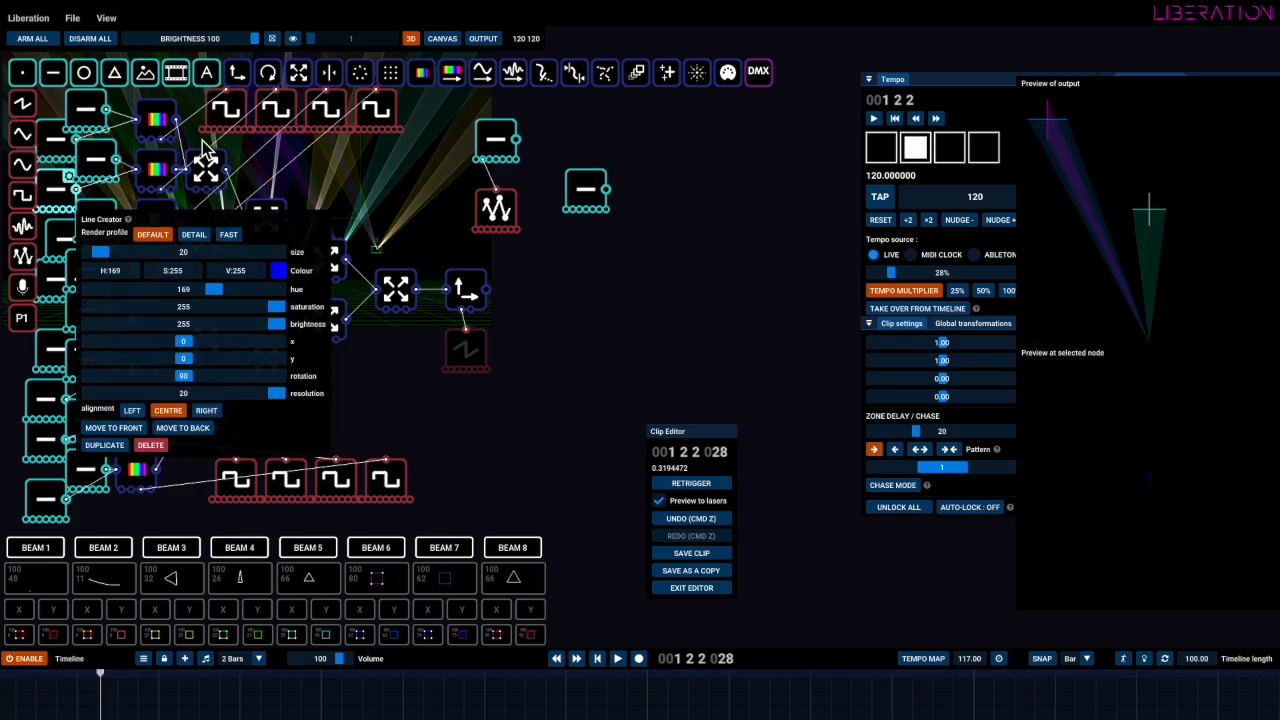
{"action": "left_click_drag", "start_coordinate": [496, 209], "coordinate": [586, 259], "text": "alt"}
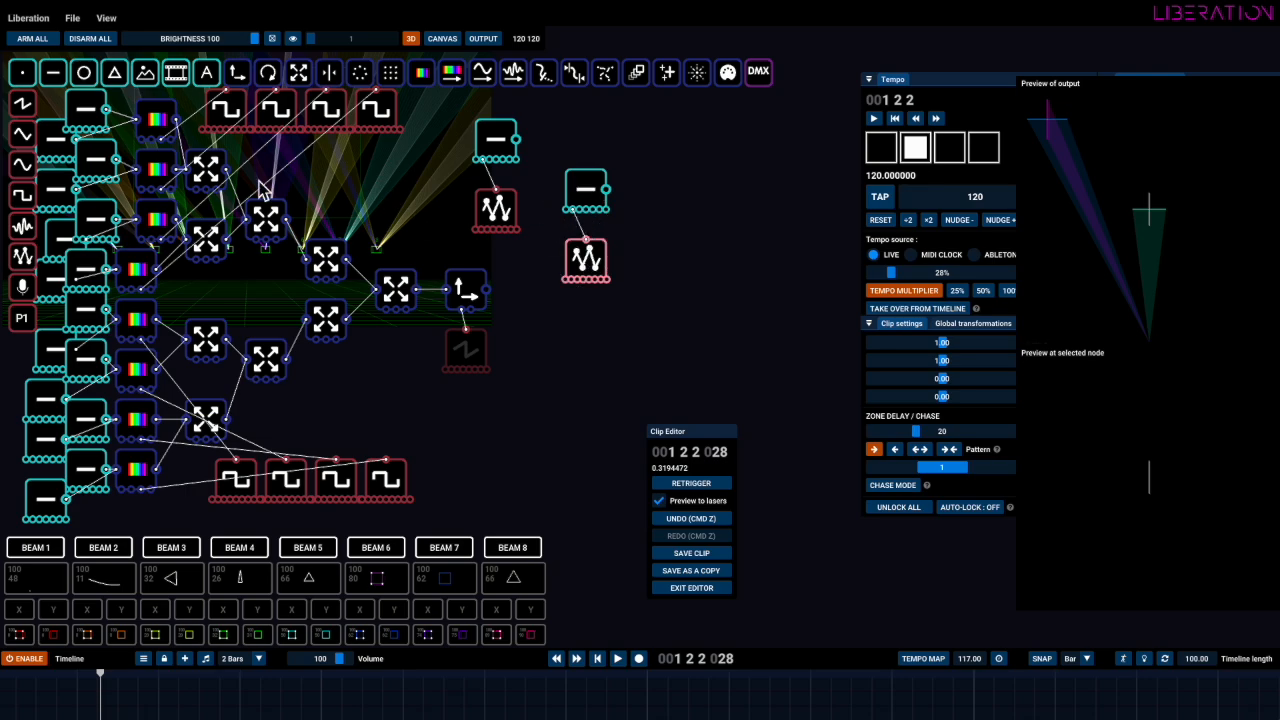
{"action": "left_click_drag", "start_coordinate": [86, 109], "coordinate": [106, 99]}
{"action": "left_click_drag", "start_coordinate": [743, 426], "coordinate": [783, 432]}
{"action": "left_click_drag", "start_coordinate": [586, 189], "coordinate": [566, 139]}
Set the first line's oscillator levels at steps 8 and 16 to 0.580 and 0.090, advancing the playhead to compare colours
{"action": "left_click", "coordinate": [500, 208]}
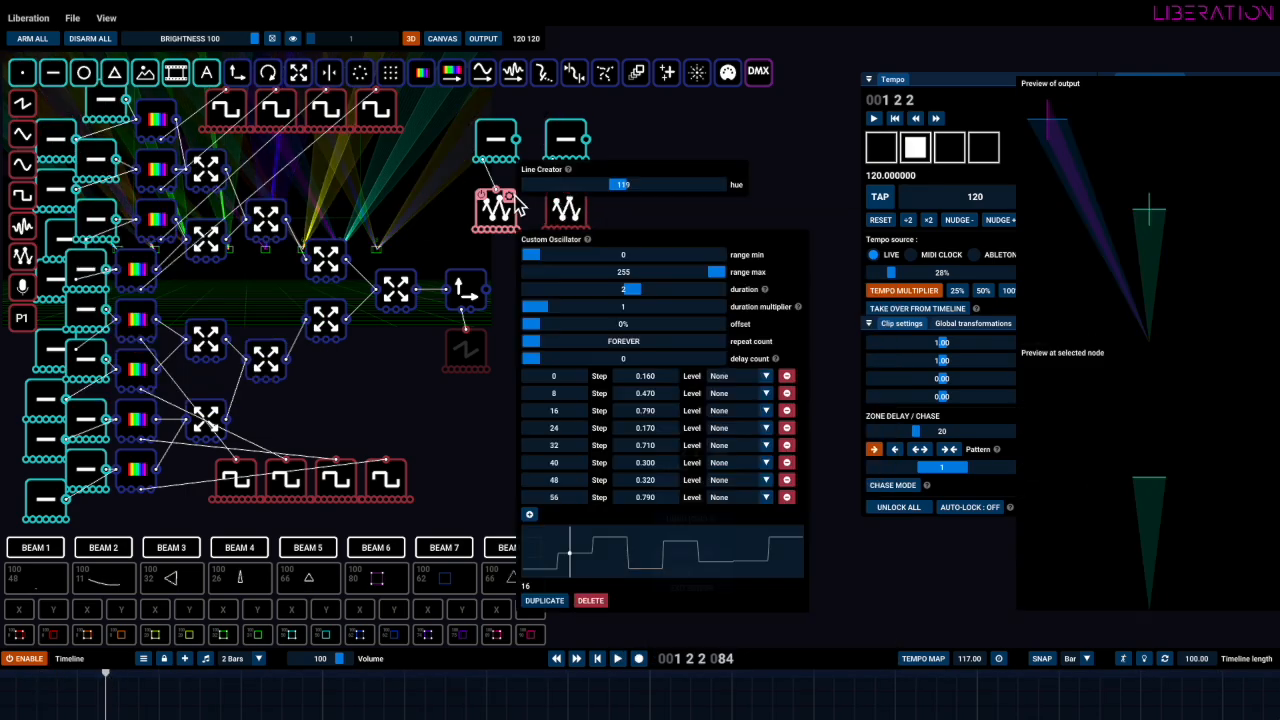
{"action": "left_click_drag", "start_coordinate": [650, 393], "coordinate": [745, 400]}
{"action": "left_click", "coordinate": [566, 209]}
{"action": "left_click", "coordinate": [645, 420]}
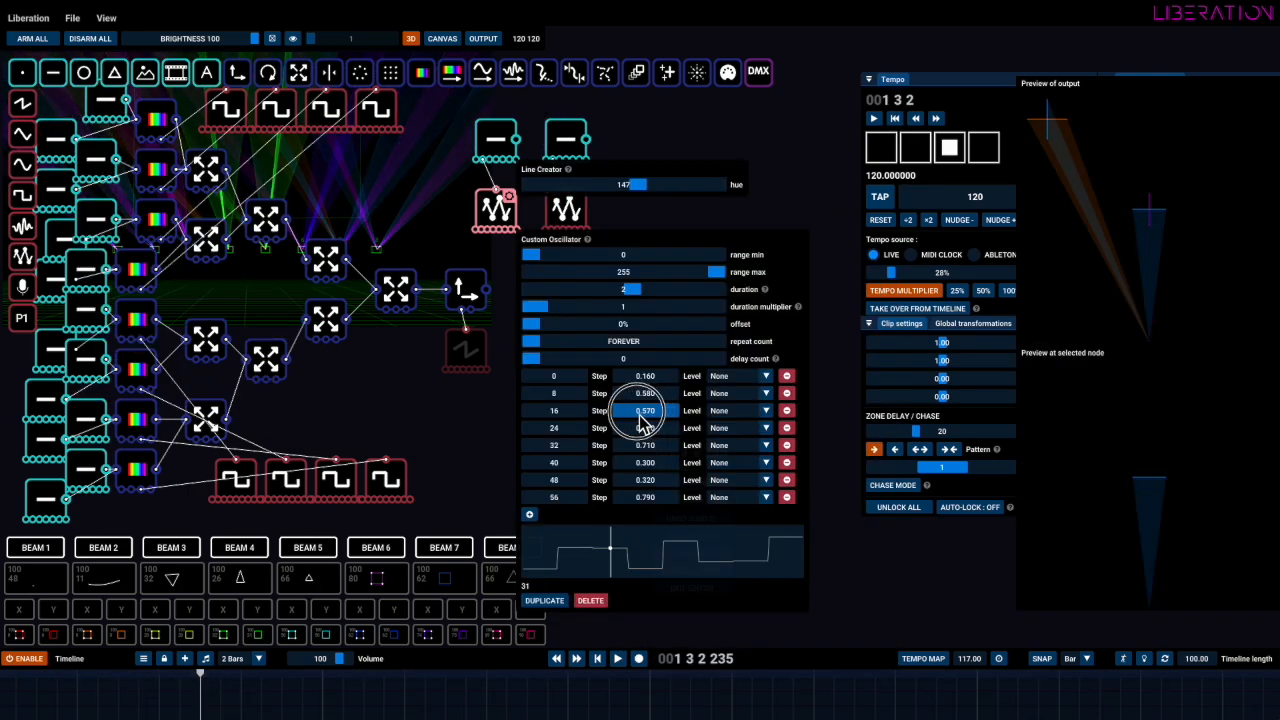
{"action": "left_click", "coordinate": [566, 209]}
{"action": "left_click", "coordinate": [722, 425]}
{"action": "left_click", "coordinate": [218, 686]}
Set the first line's oscillator level at step 24 to 0.860, and match the following colour step to the original at its playhead position
{"action": "left_click", "coordinate": [500, 208]}
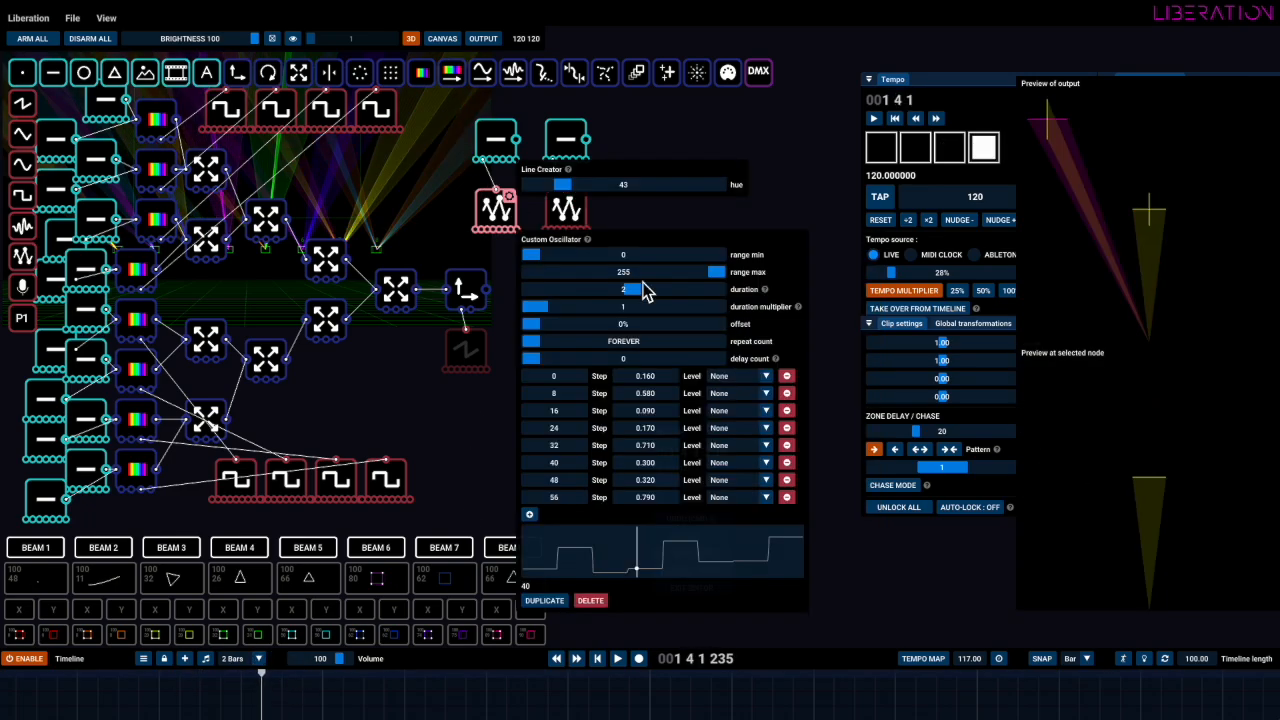
{"action": "left_click", "coordinate": [566, 209]}
{"action": "left_click", "coordinate": [737, 437]}
{"action": "left_click", "coordinate": [365, 684]}
{"action": "left_click", "coordinate": [500, 208]}
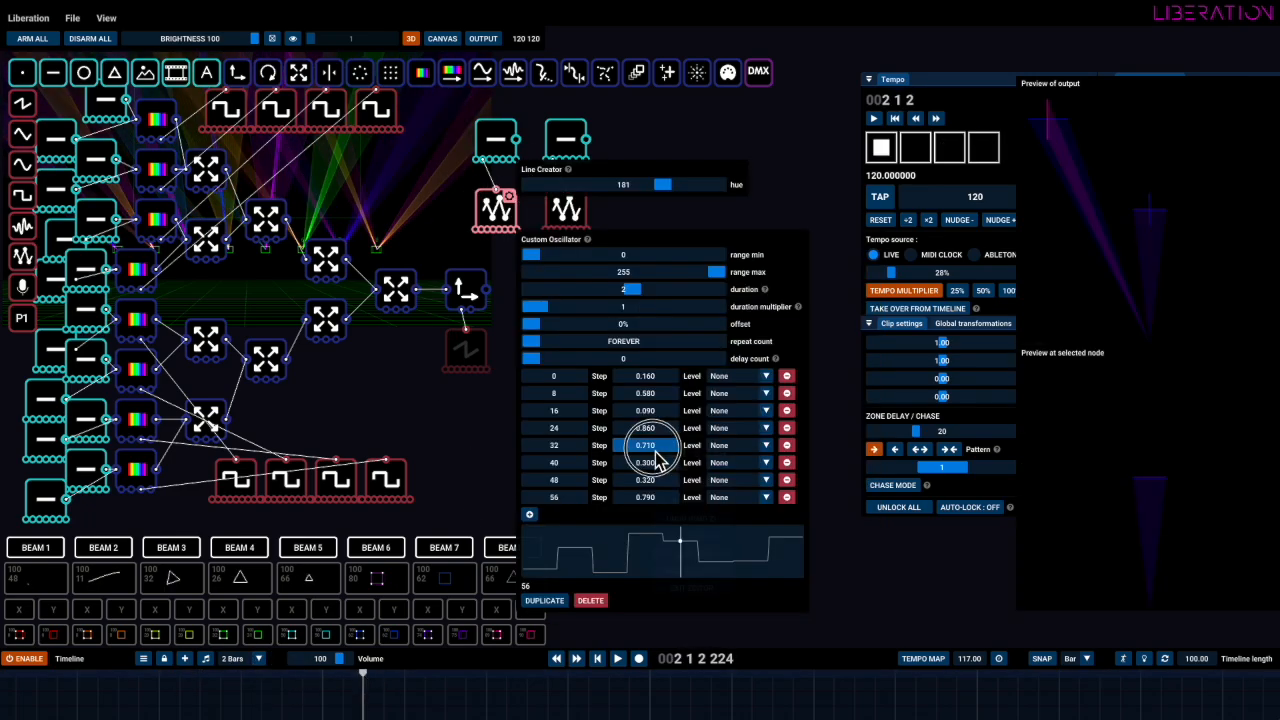
{"action": "left_click", "coordinate": [566, 209]}
{"action": "left_click", "coordinate": [722, 445]}
Shift the original pattern to x -63, level with the new lines, and feed both new lines into a new Translate node
{"action": "left_click", "coordinate": [466, 290]}
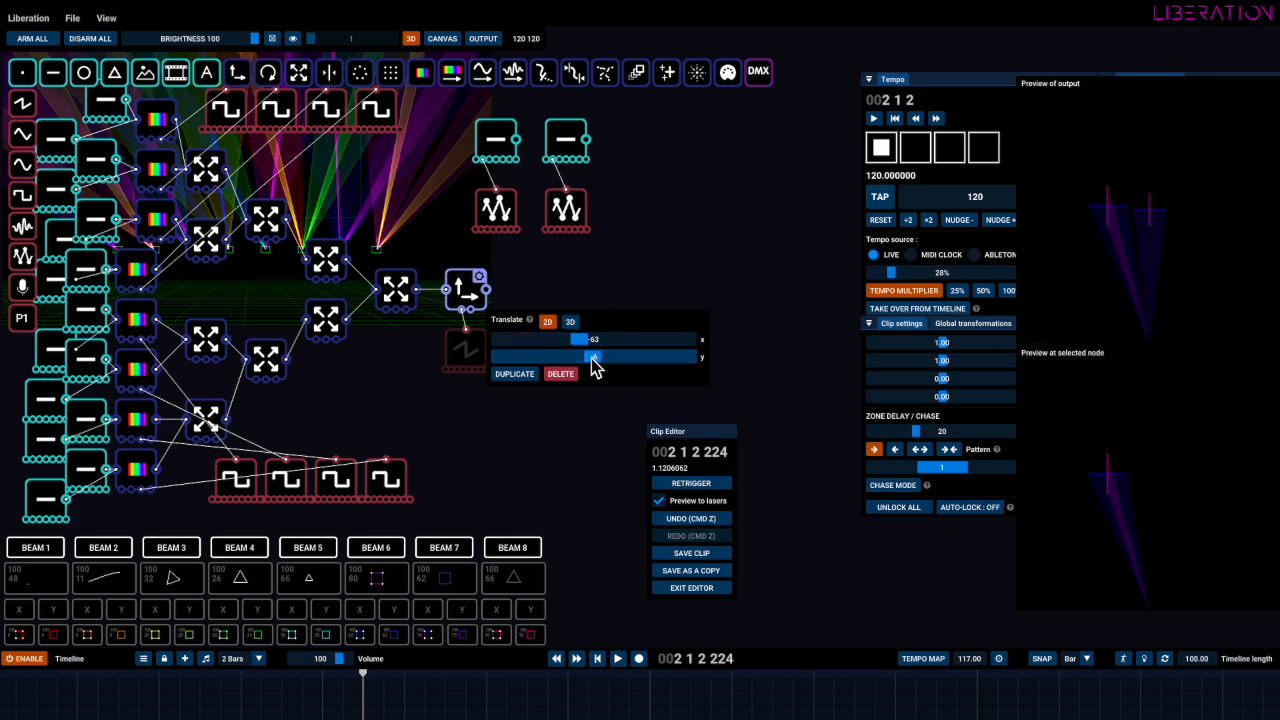
{"action": "left_click", "coordinate": [713, 209]}
{"action": "left_click", "coordinate": [371, 674]}
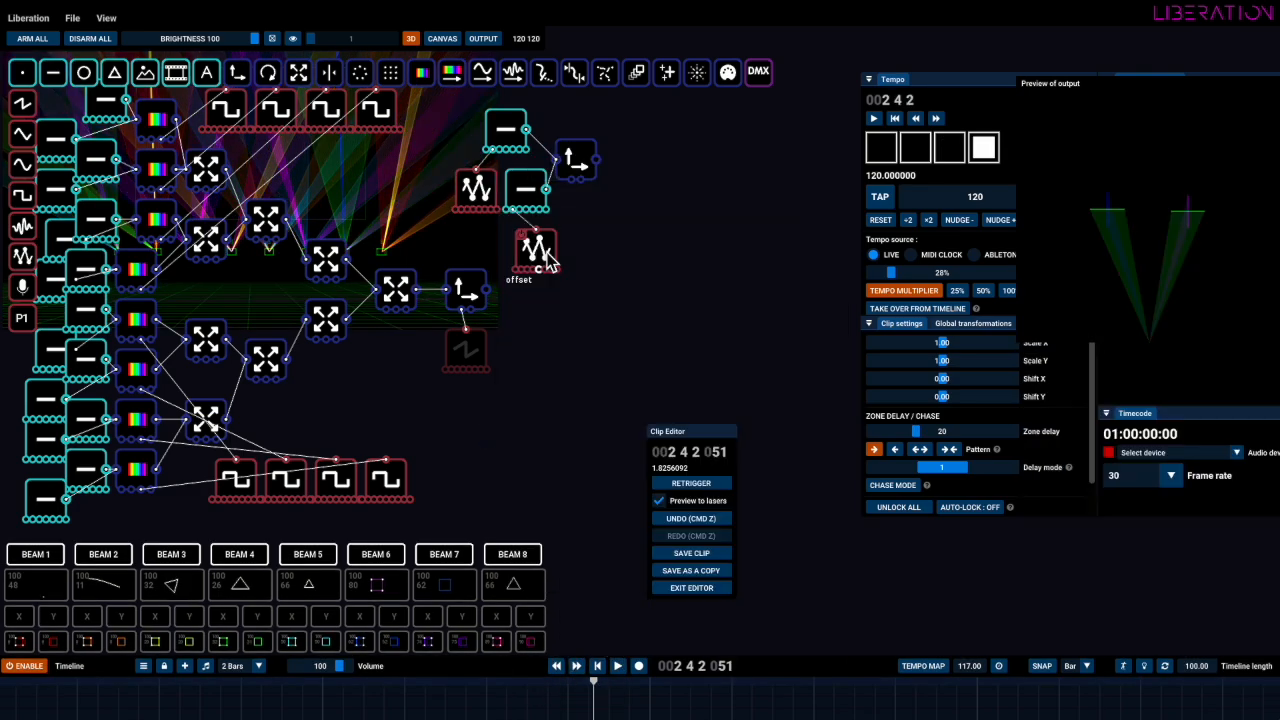
Play the timeline with the tempo multiplier off, and move the preview window closer to the new nodes
{"action": "left_click", "coordinate": [699, 540]}
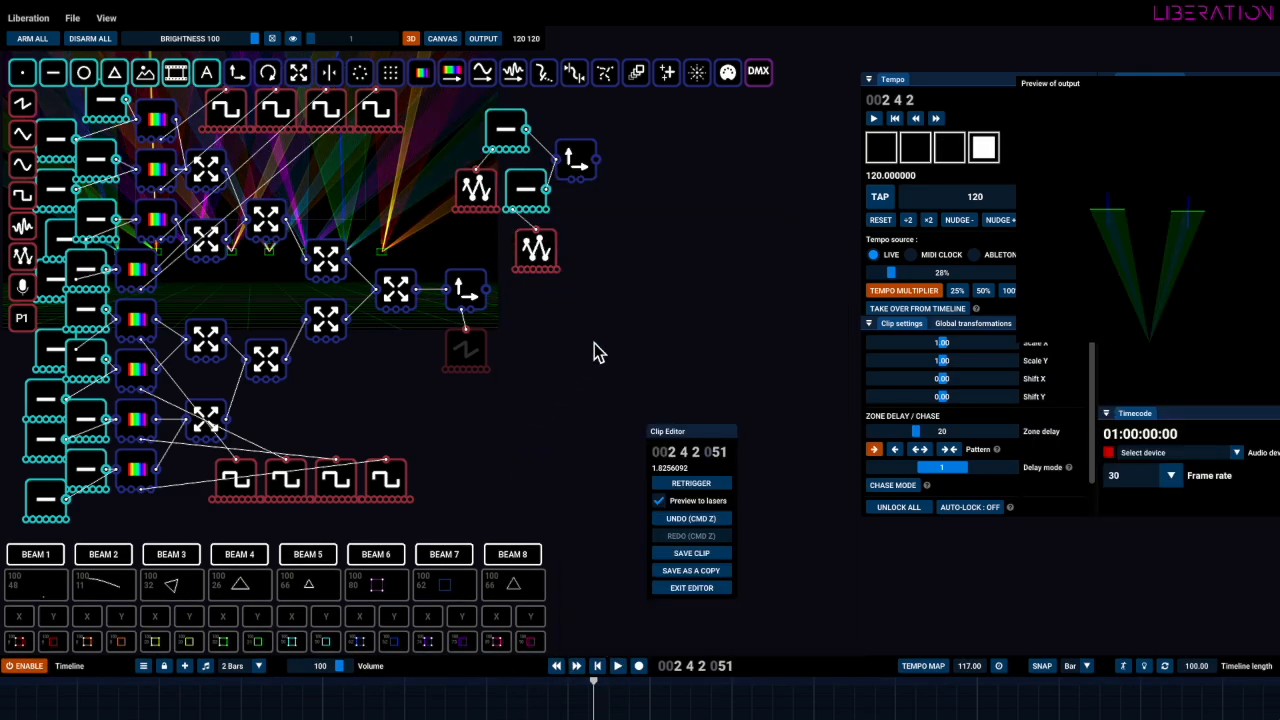
{"action": "left_click", "coordinate": [587, 170]}
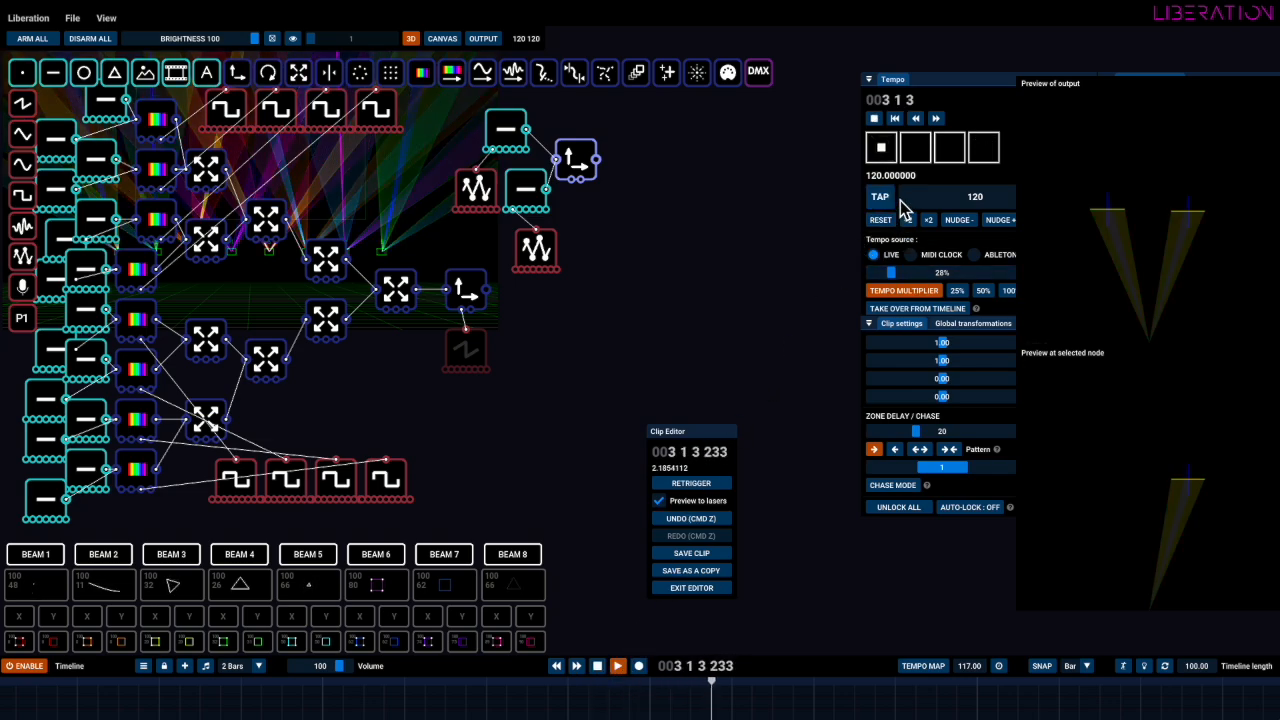
{"action": "left_click", "coordinate": [915, 291]}
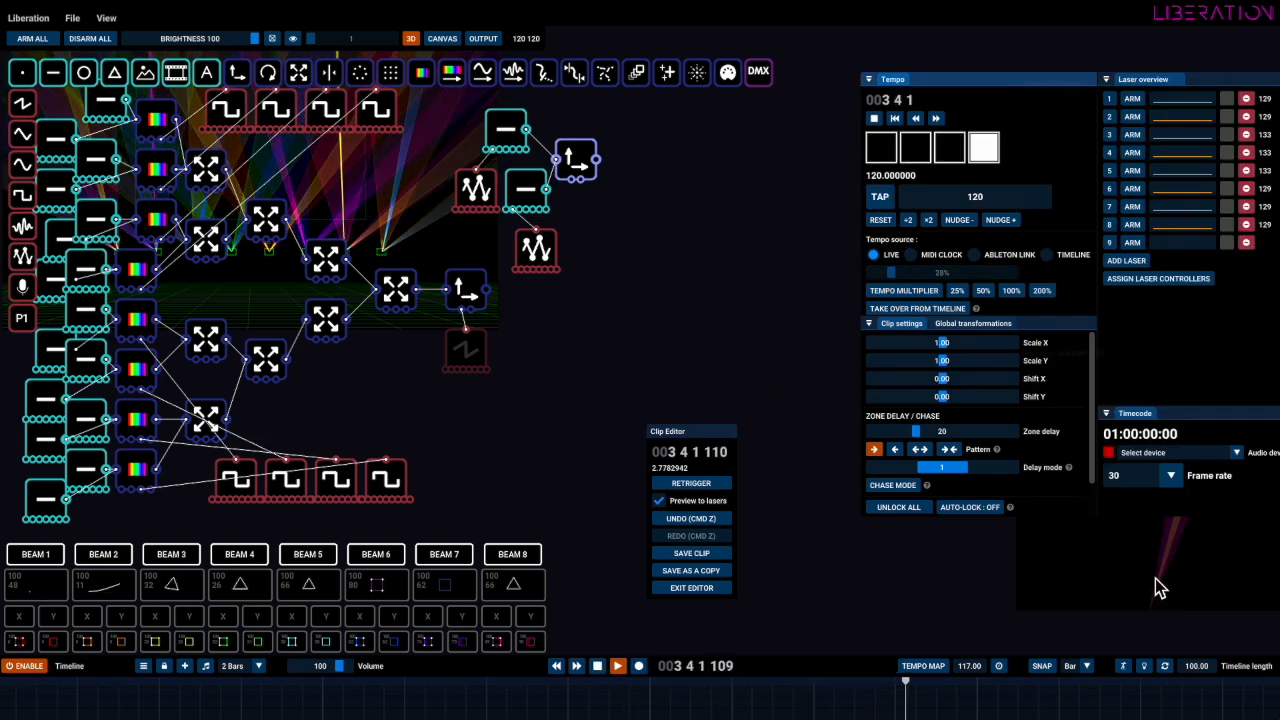
{"action": "left_click_drag", "start_coordinate": [1108, 569], "coordinate": [810, 525]}
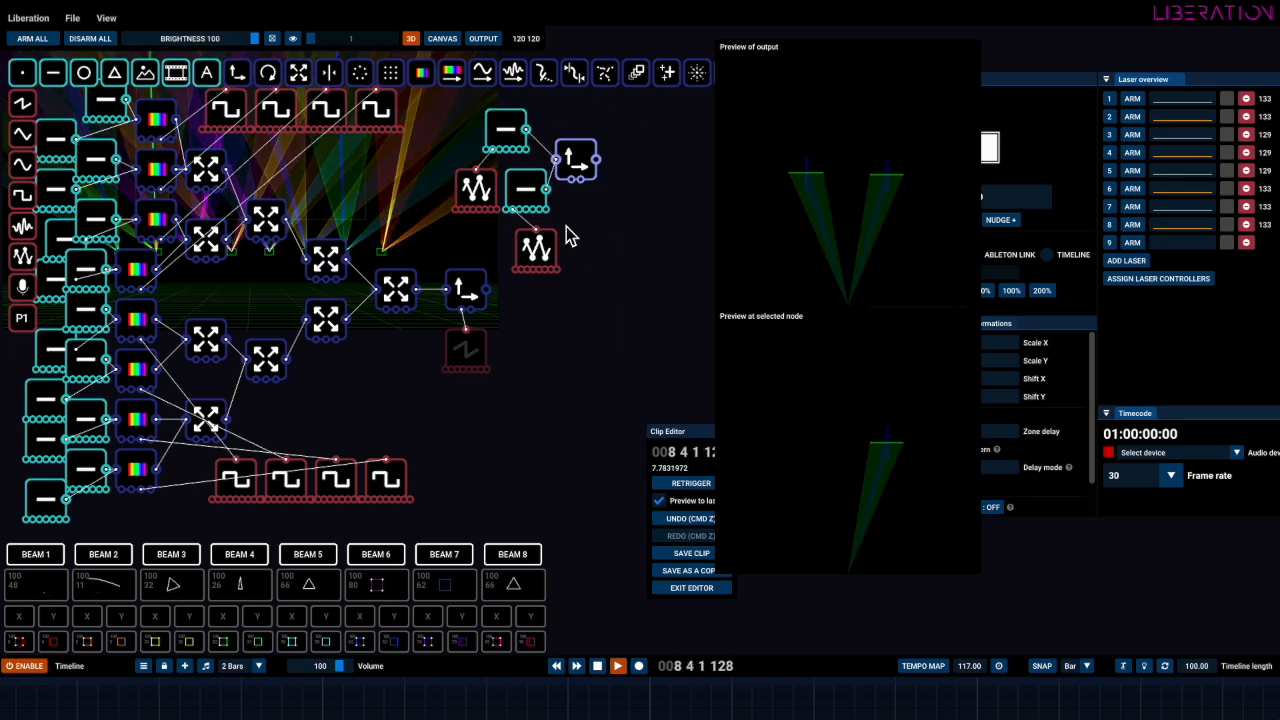
Duplicate the original Translate node's Sawtooth Wave Oscillator, attach the copy to the new Translate node's x, and enable it
{"action": "left_click_drag", "start_coordinate": [586, 165], "coordinate": [596, 162]}
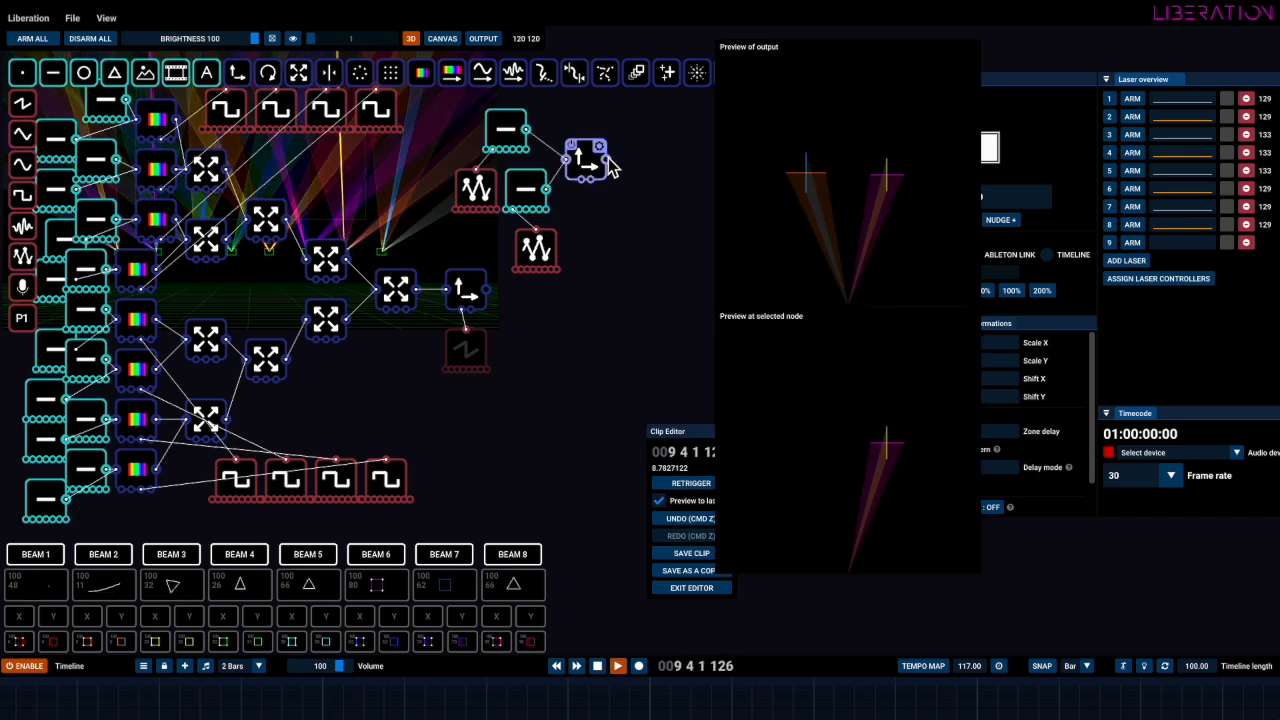
{"action": "left_click", "coordinate": [476, 345]}
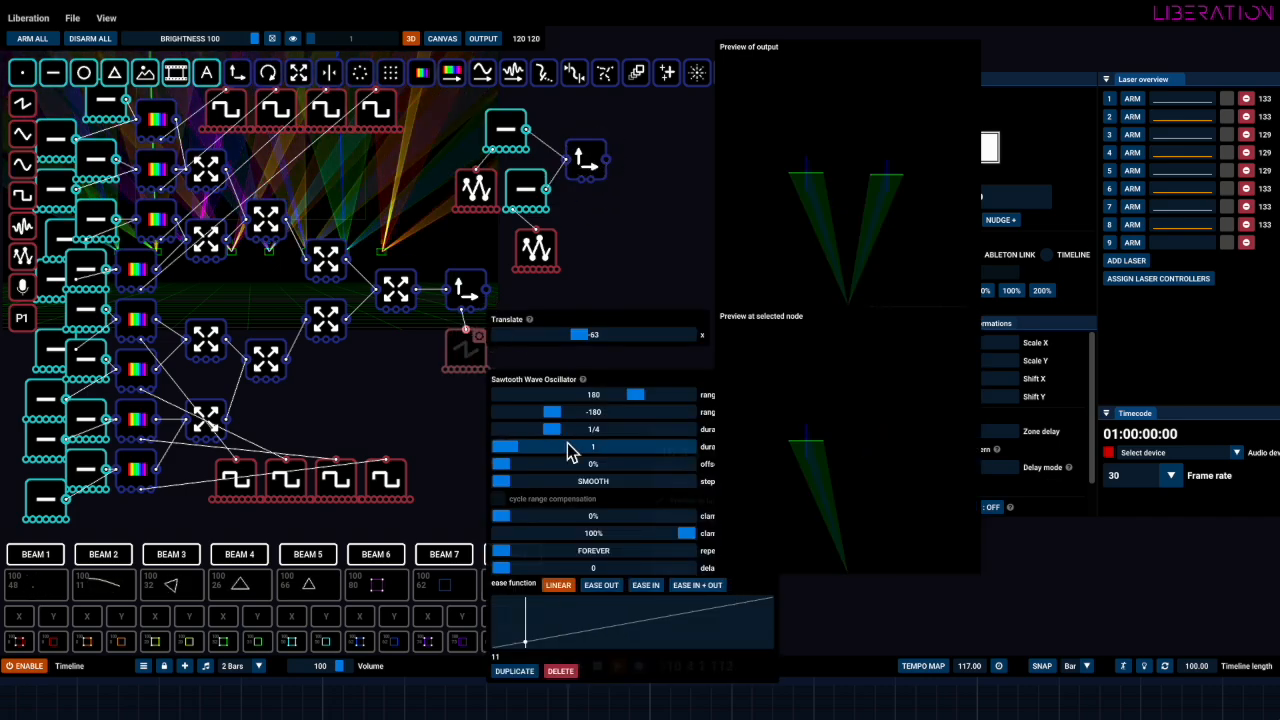
{"action": "left_click", "coordinate": [514, 671]}
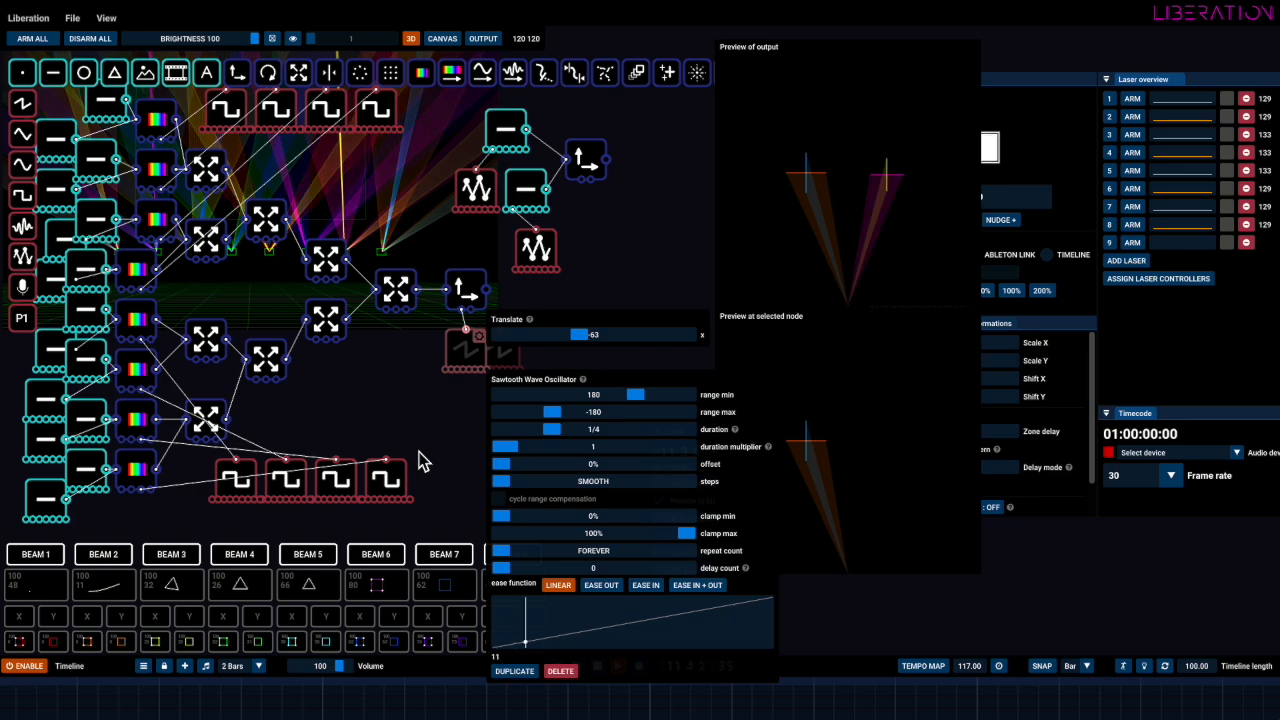
{"action": "left_click", "coordinate": [435, 435]}
{"action": "left_click_drag", "start_coordinate": [500, 346], "coordinate": [586, 177]}
{"action": "left_click", "coordinate": [635, 225]}
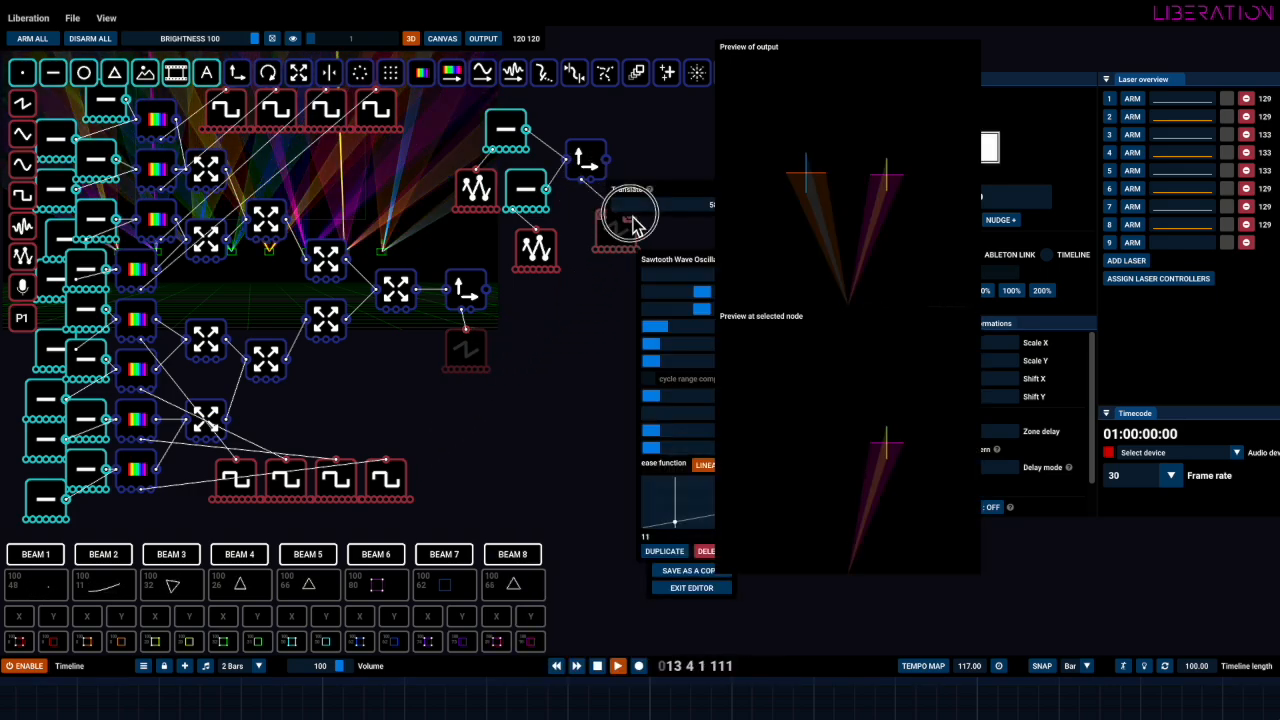
{"action": "left_click", "coordinate": [607, 228]}
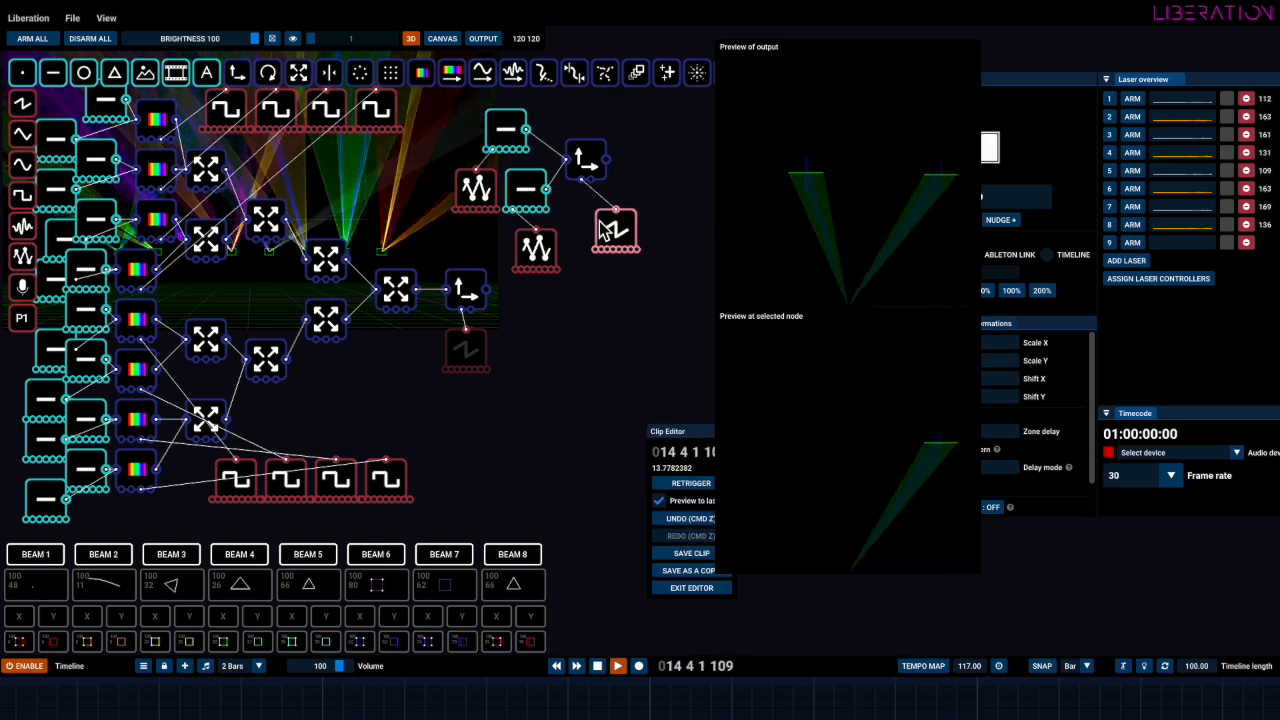
{"action": "left_click", "coordinate": [634, 308]}
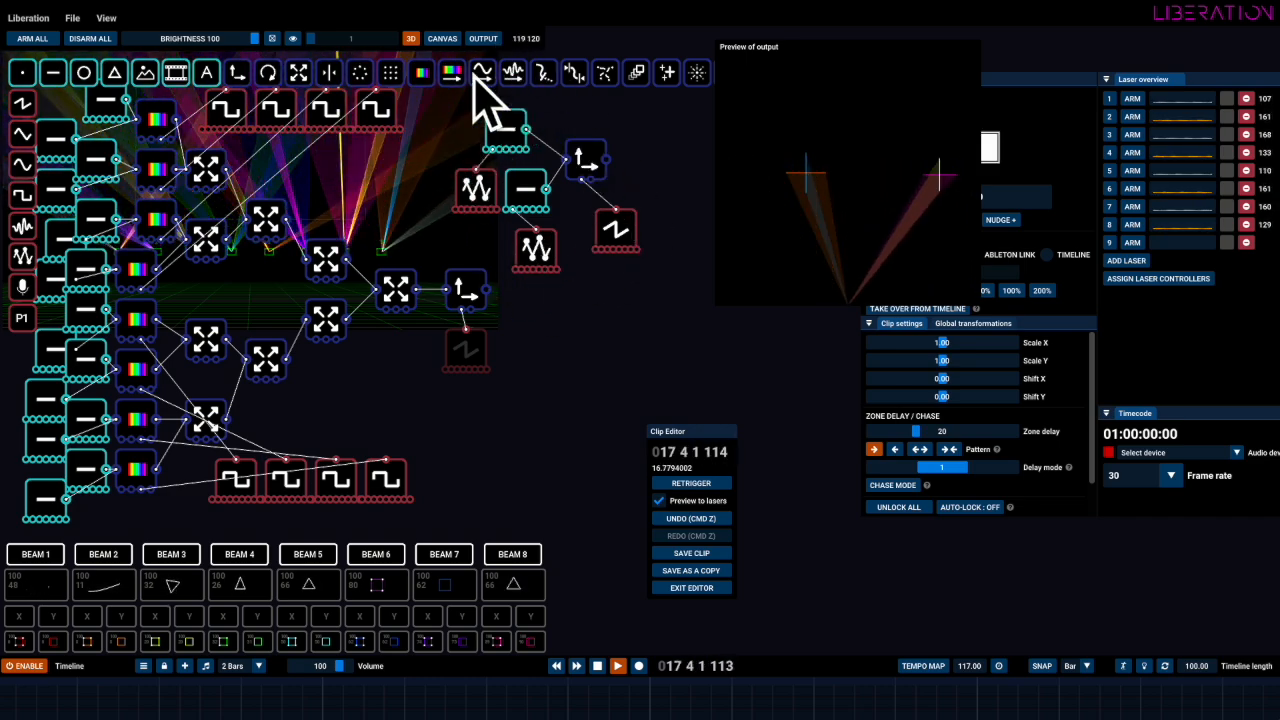
Remove all of the original pattern's nodes, keeping only the new lines, their oscillators and the new Translate node
{"action": "left_click", "coordinate": [392, 121]}
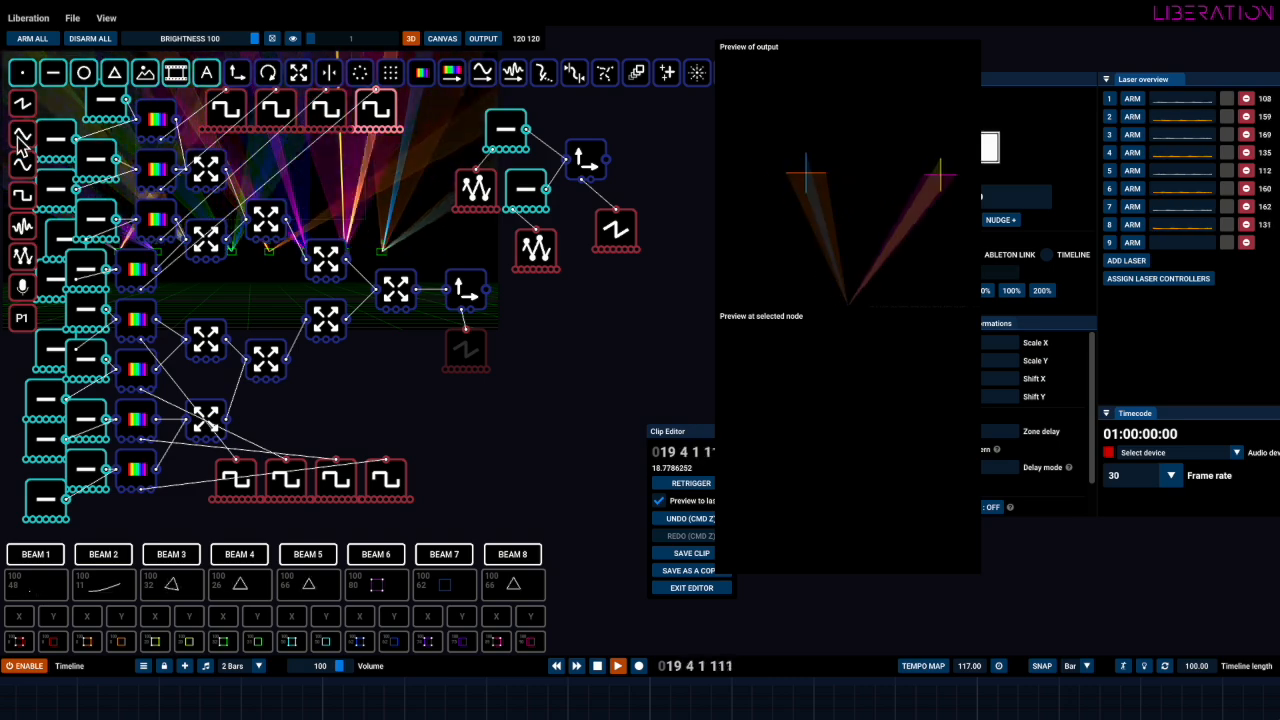
{"action": "left_click_drag", "start_coordinate": [65, 152], "coordinate": [85, 318]}
{"action": "key", "text": "super+z"}
{"action": "key", "text": "super+z"}
{"action": "key", "text": "super+z"}
{"action": "key", "text": "super+z"}
{"action": "key", "text": "super+z"}
{"action": "key", "text": "super+z"}
{"action": "key", "text": "super+z"}
{"action": "key", "text": "super+z"}
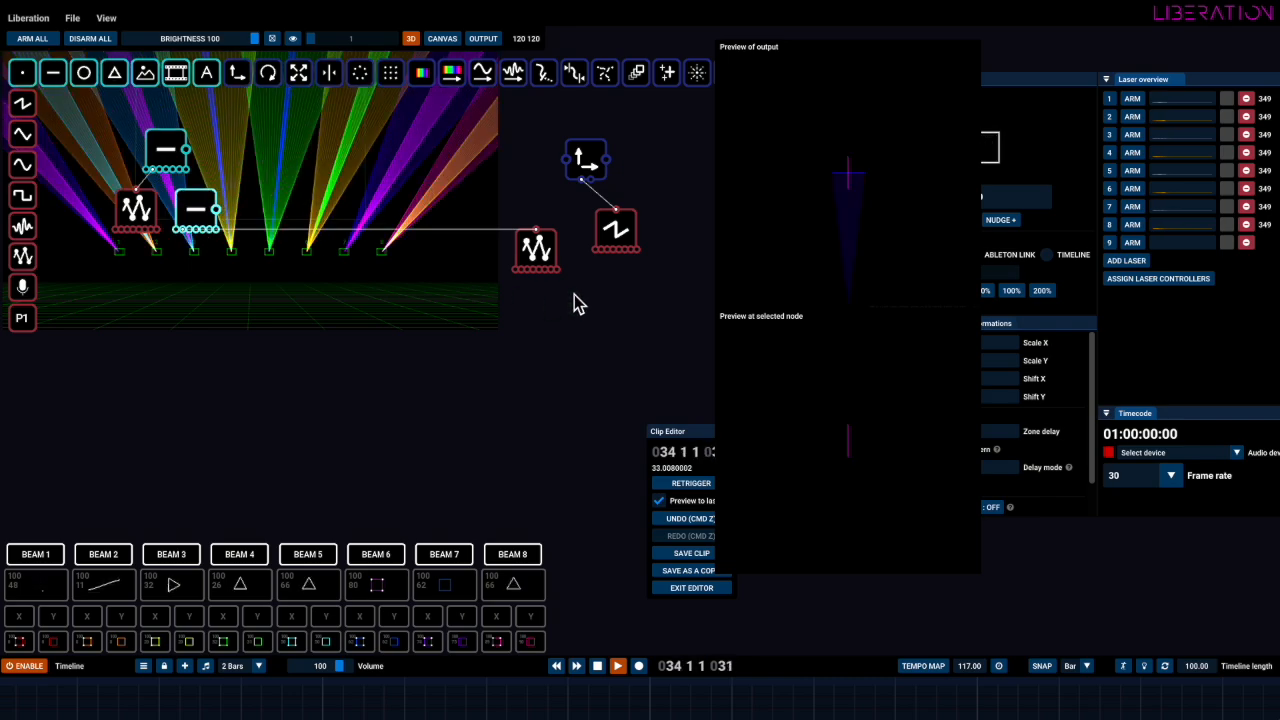
Arrange the remaining nodes compactly, then save the clip as a copy and exit the editor
{"action": "left_click_drag", "start_coordinate": [536, 248], "coordinate": [322, 298]}
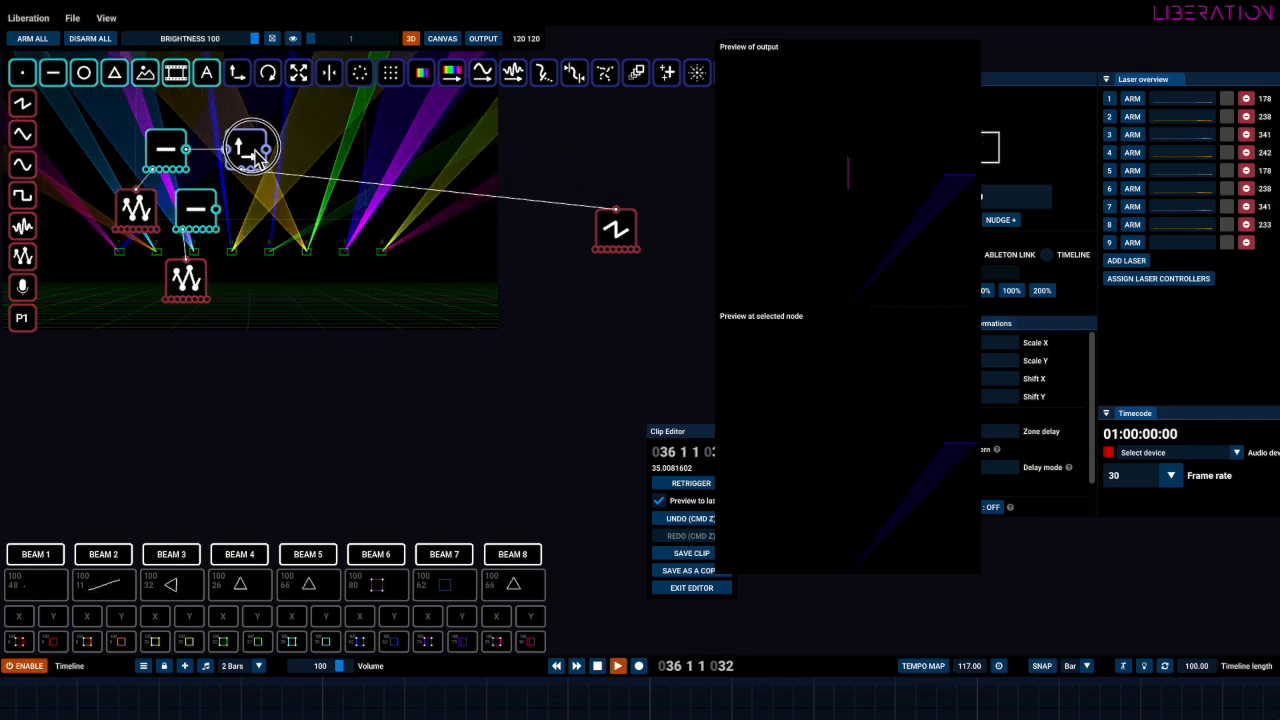
{"action": "left_click_drag", "start_coordinate": [634, 251], "coordinate": [296, 270]}
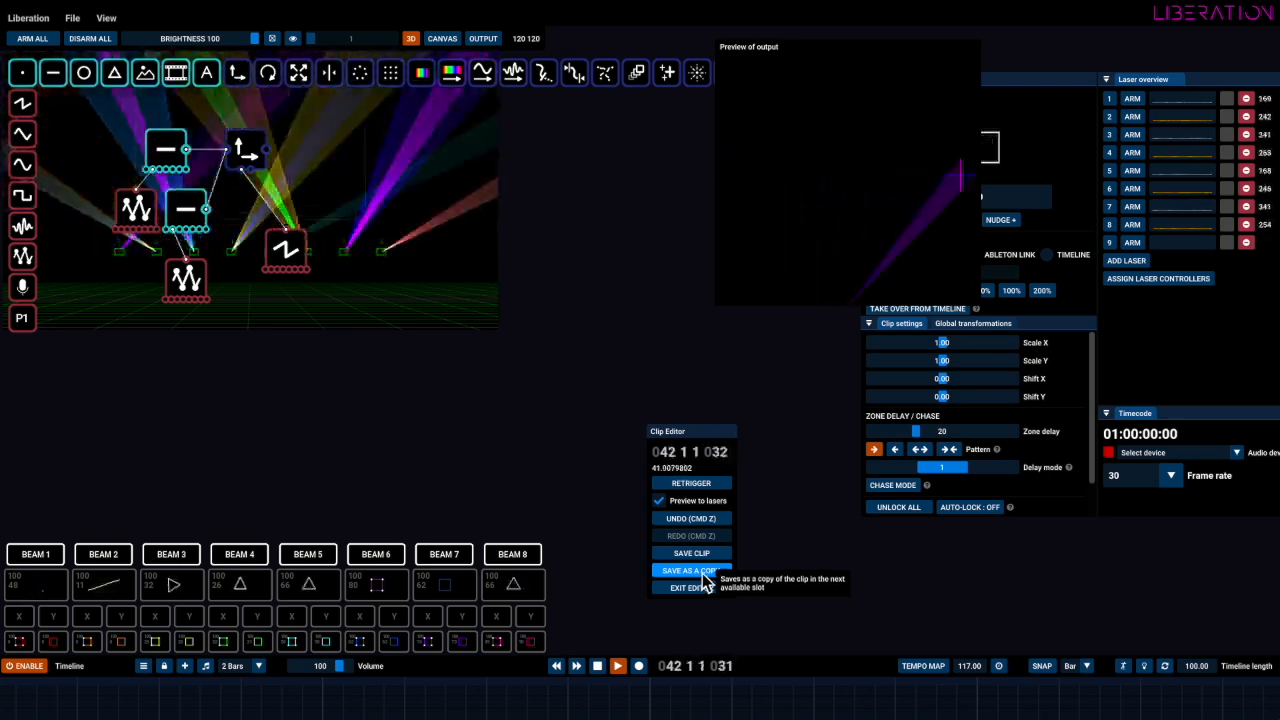
{"action": "left_click", "coordinate": [703, 590]}
{"action": "left_click", "coordinate": [730, 612]}
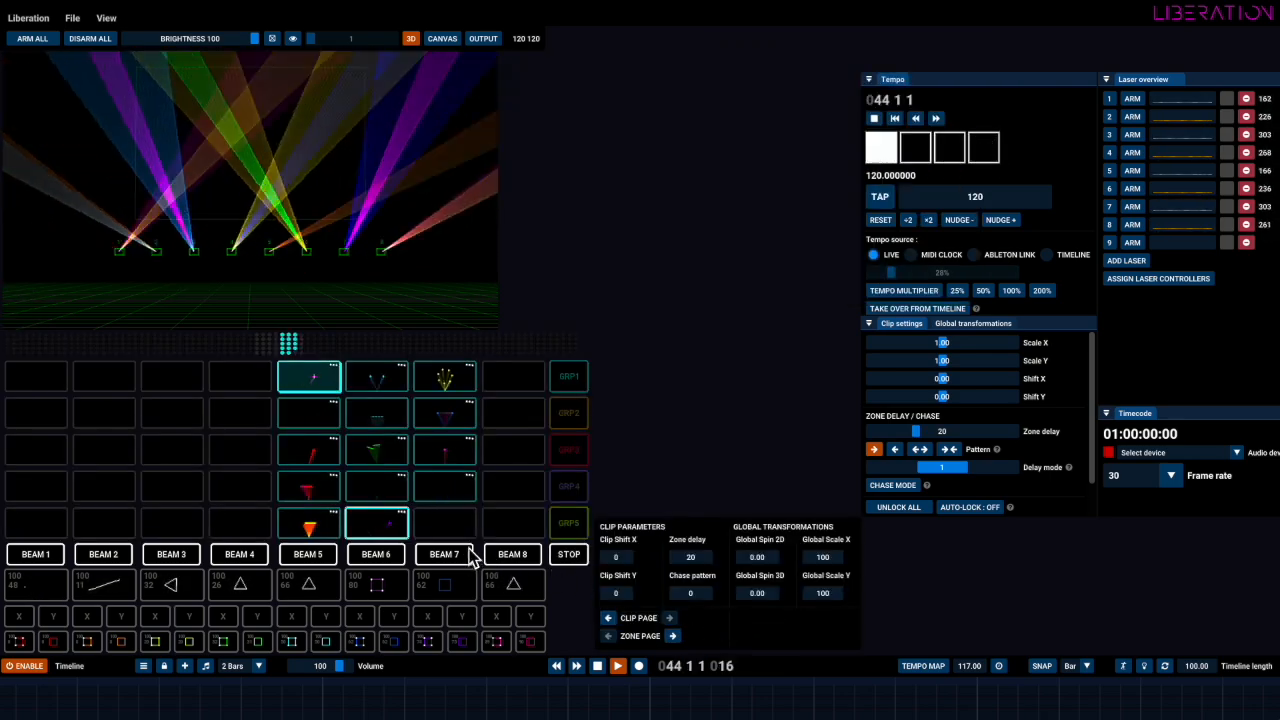
Move the rebuilt clip to the third-row slot in the BEAM 3 column, and open the second-row BEAM 5 clip for editing
{"action": "left_click", "coordinate": [388, 528]}
{"action": "left_click", "coordinate": [180, 472]}
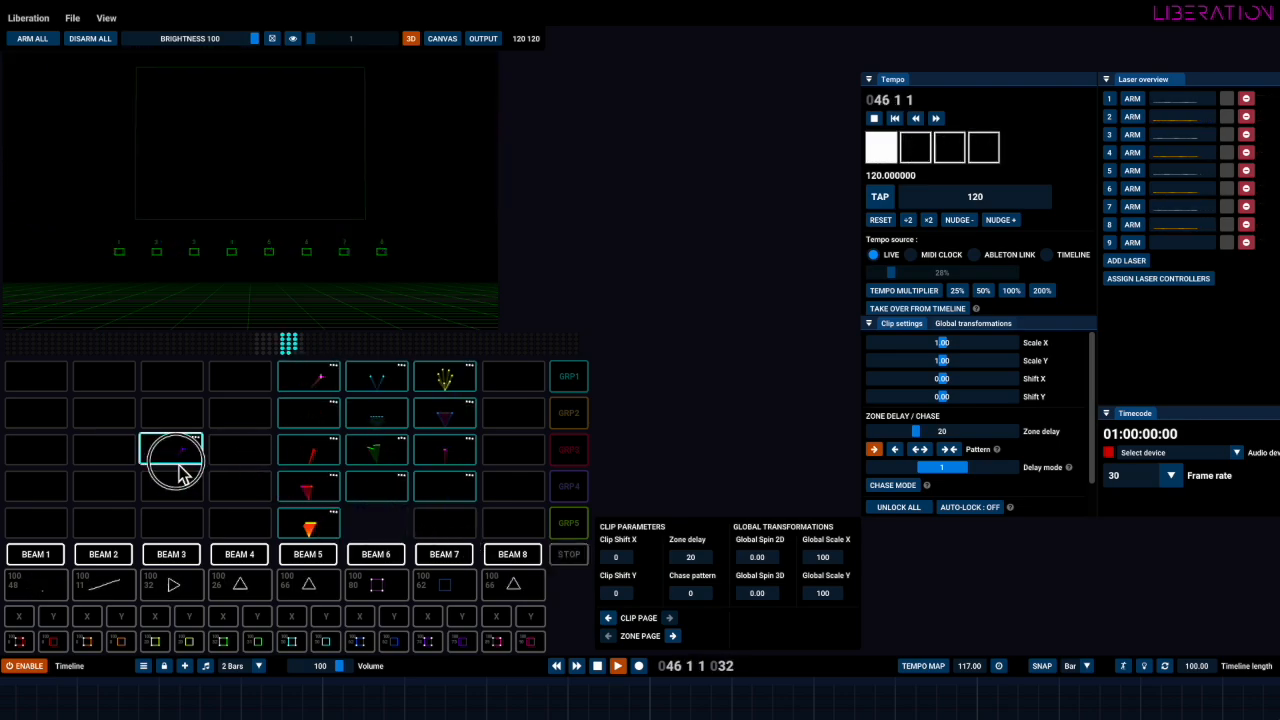
{"action": "right_click", "coordinate": [308, 413]}
{"action": "left_click", "coordinate": [318, 432]}
Place the rebuilt clips in empty slots of the BEAM 2 and BEAM 1 columns, and open the fifth-row BEAM 5 clip for editing
{"action": "double_click", "coordinate": [114, 414]}
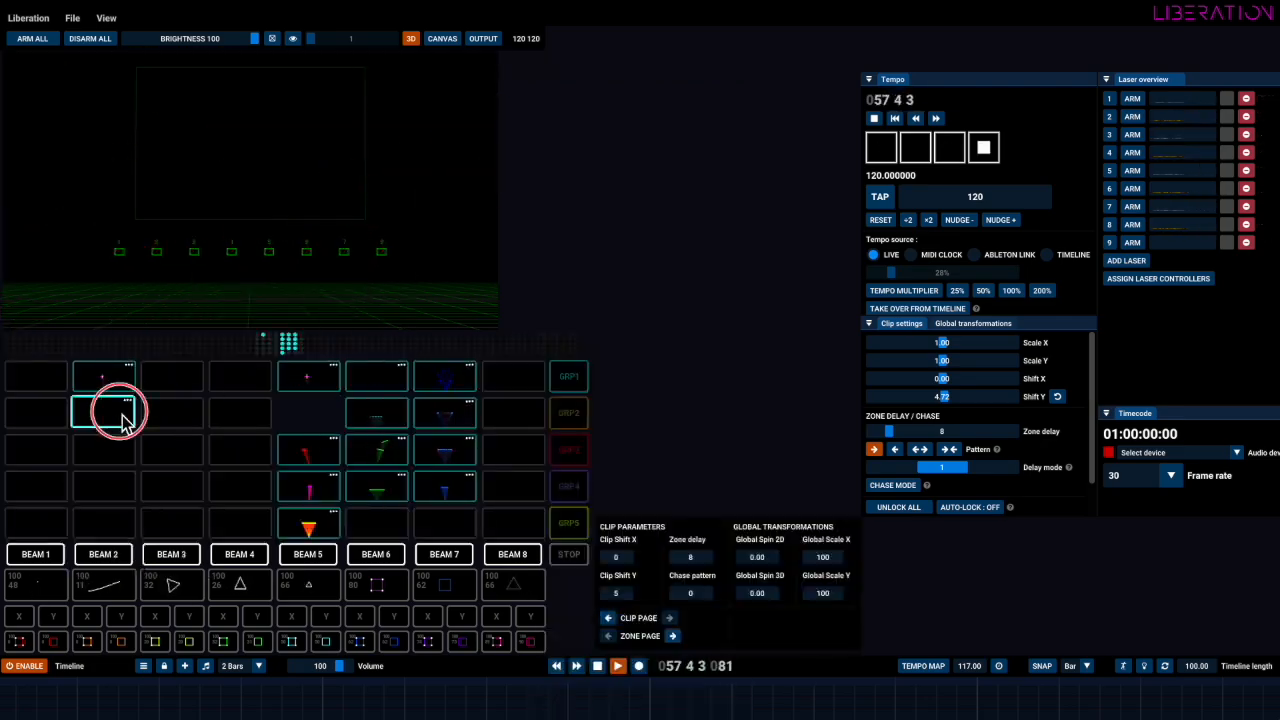
{"action": "left_click", "coordinate": [53, 503]}
{"action": "double_click", "coordinate": [308, 521]}
{"action": "left_click", "coordinate": [53, 503]}
{"action": "right_click", "coordinate": [308, 521]}
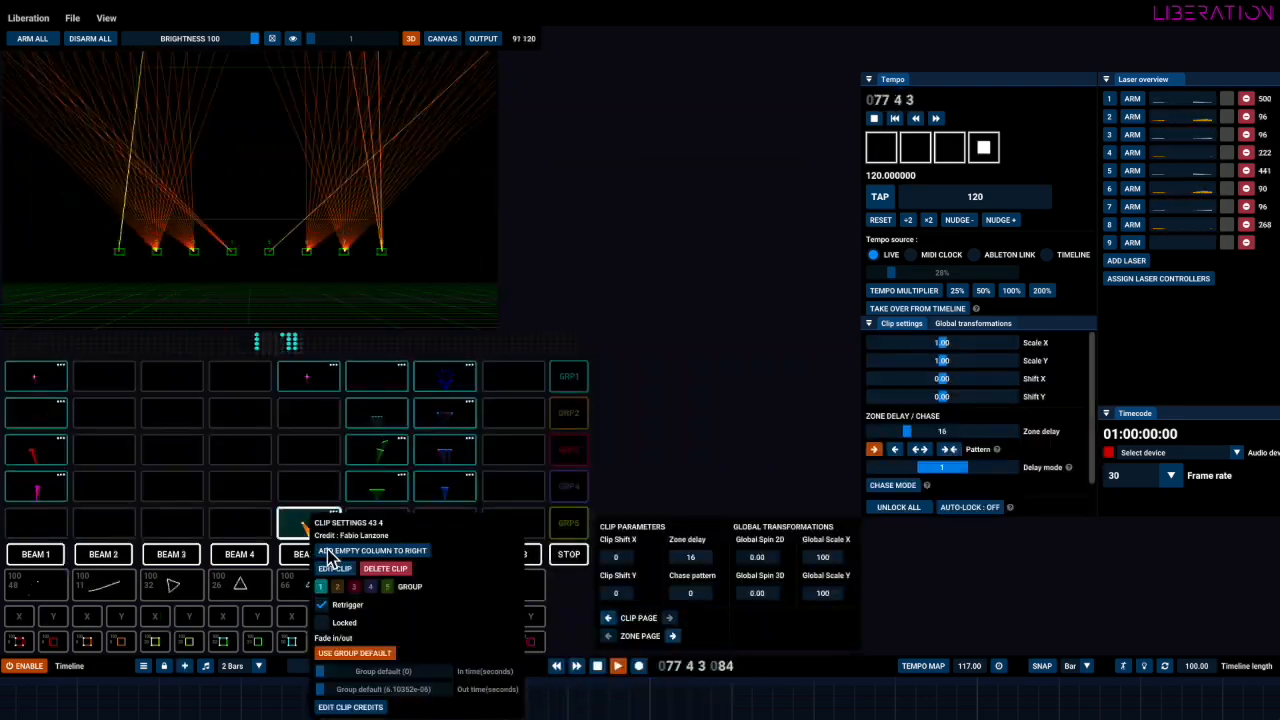
{"action": "left_click", "coordinate": [330, 560]}
Rebuild the remaining clips with new point and line nodes above the originals, disabling original nodes to compare the output
{"action": "double_click", "coordinate": [105, 521]}
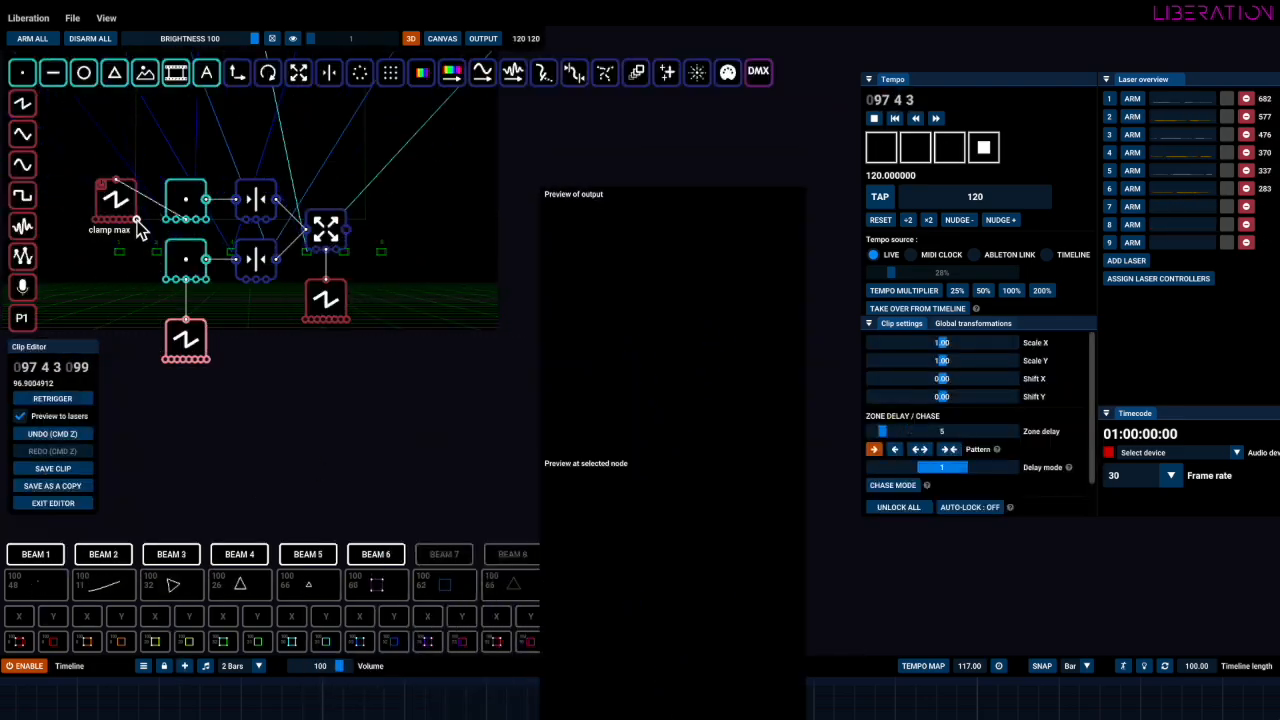
{"action": "left_click_drag", "start_coordinate": [109, 229], "coordinate": [140, 237]}
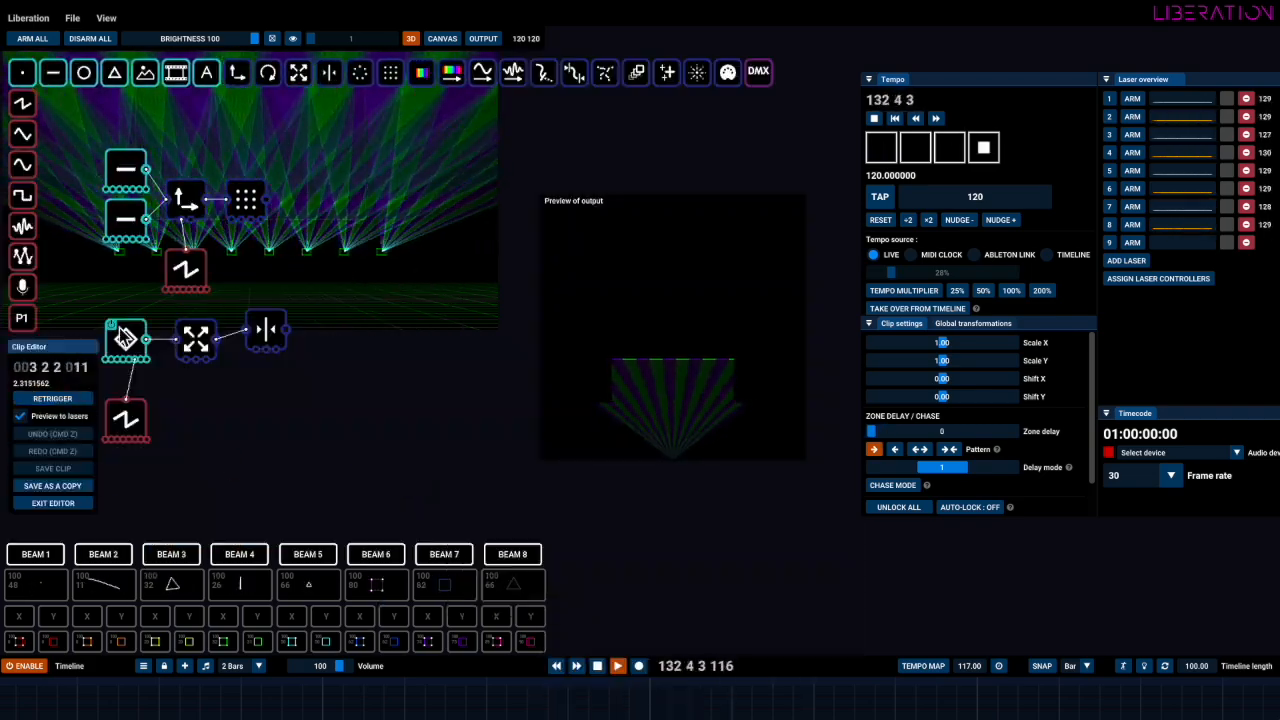
{"action": "left_click", "coordinate": [118, 333]}
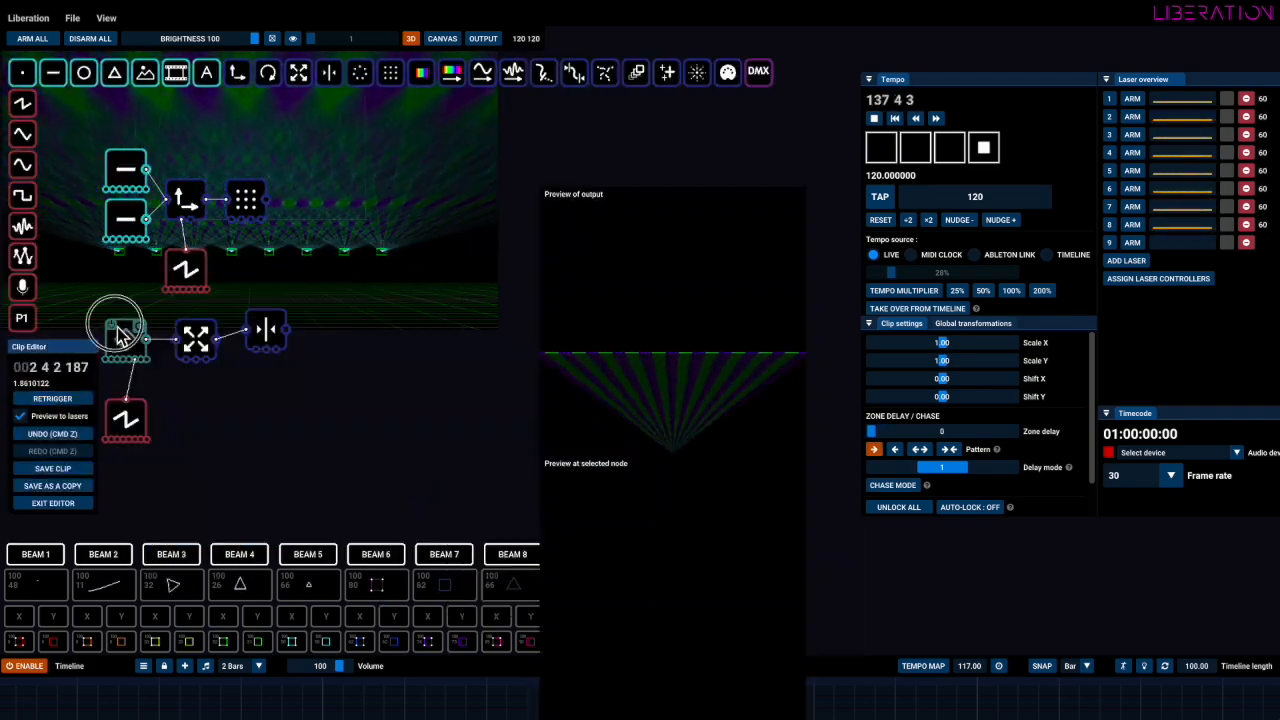
{"action": "left_click", "coordinate": [68, 400]}
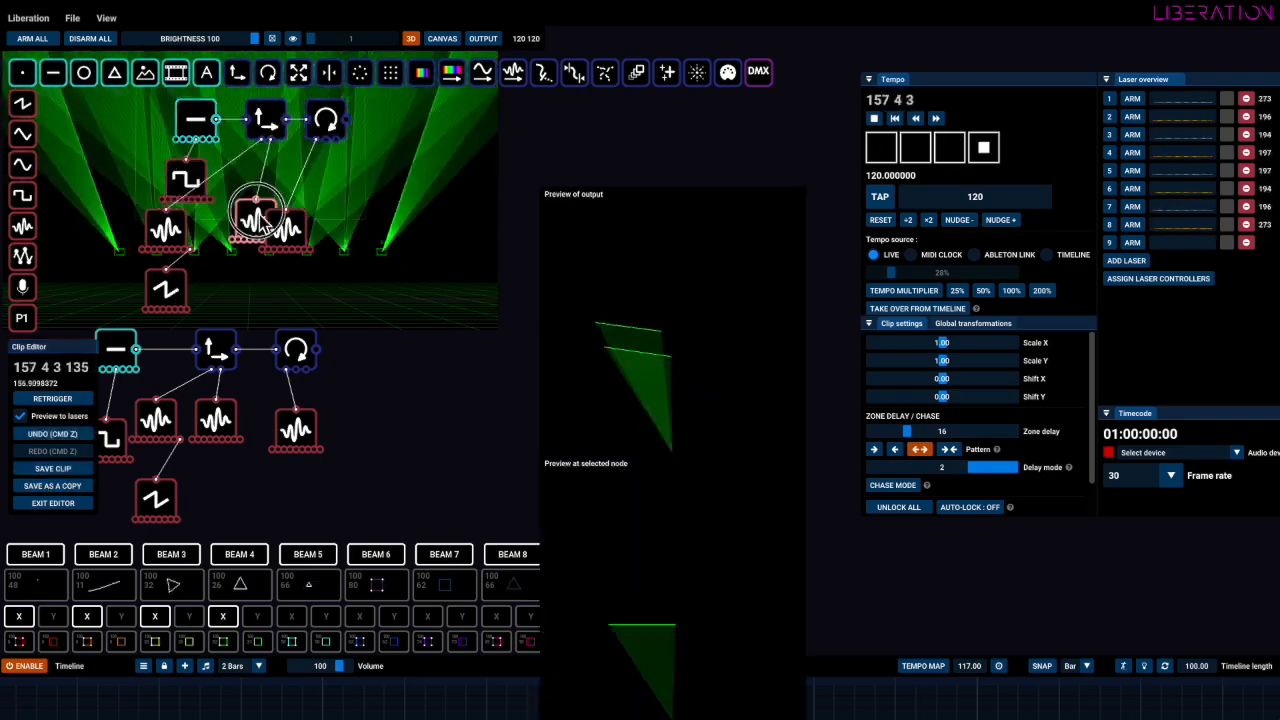
{"action": "left_click", "coordinate": [281, 428]}
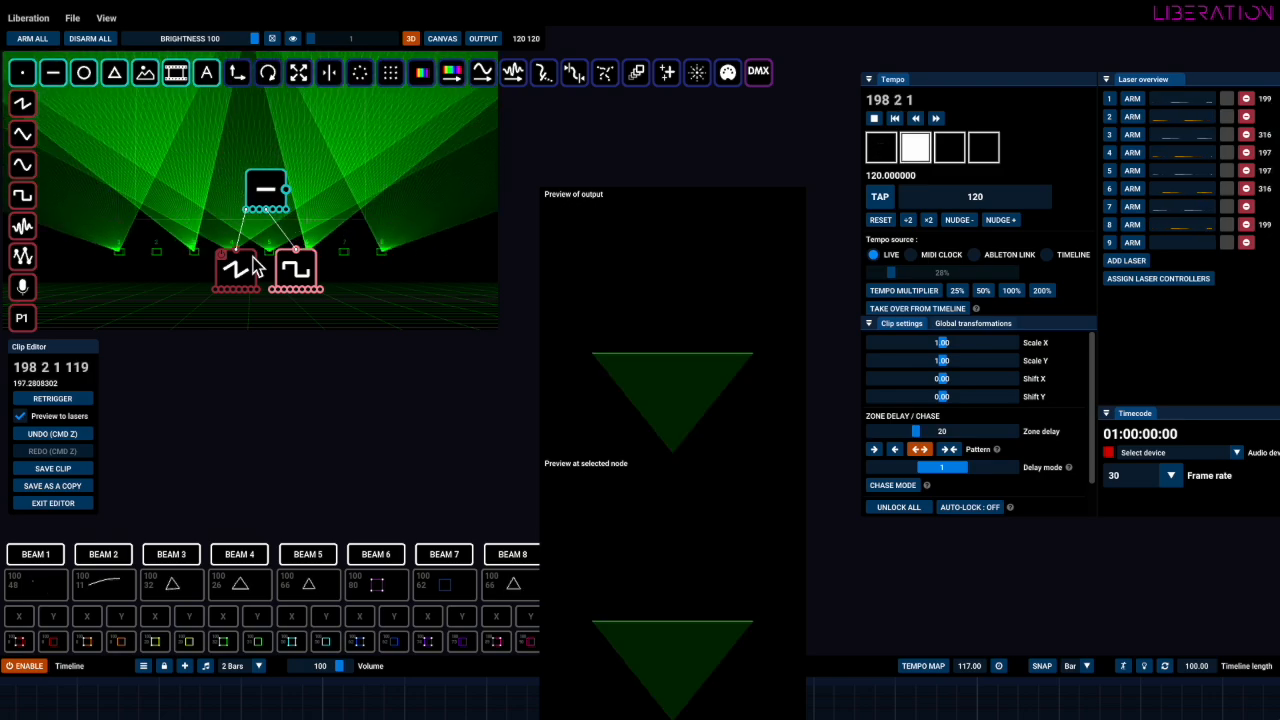
Inspect the Sawtooth Wave Oscillator on the line's size and the Square Wave Oscillator on its brightness
{"action": "left_click", "coordinate": [252, 258]}
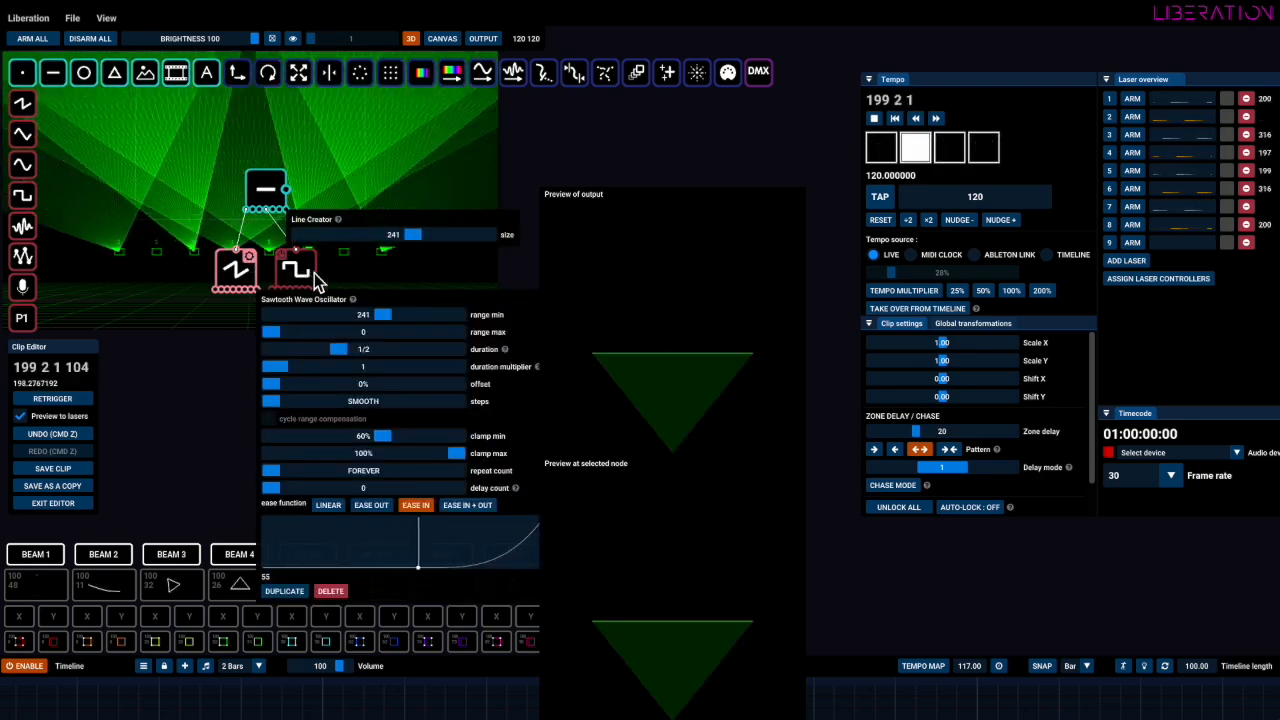
{"action": "left_click", "coordinate": [298, 265]}
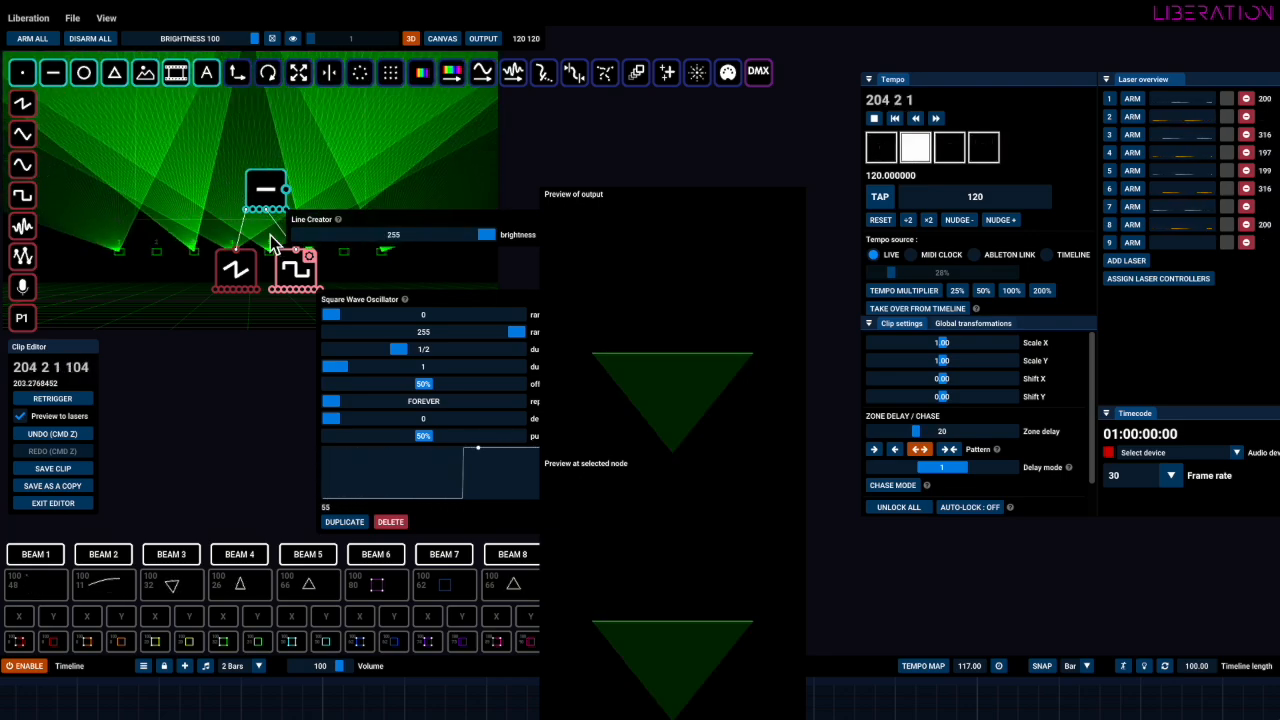
{"action": "left_click", "coordinate": [270, 235]}
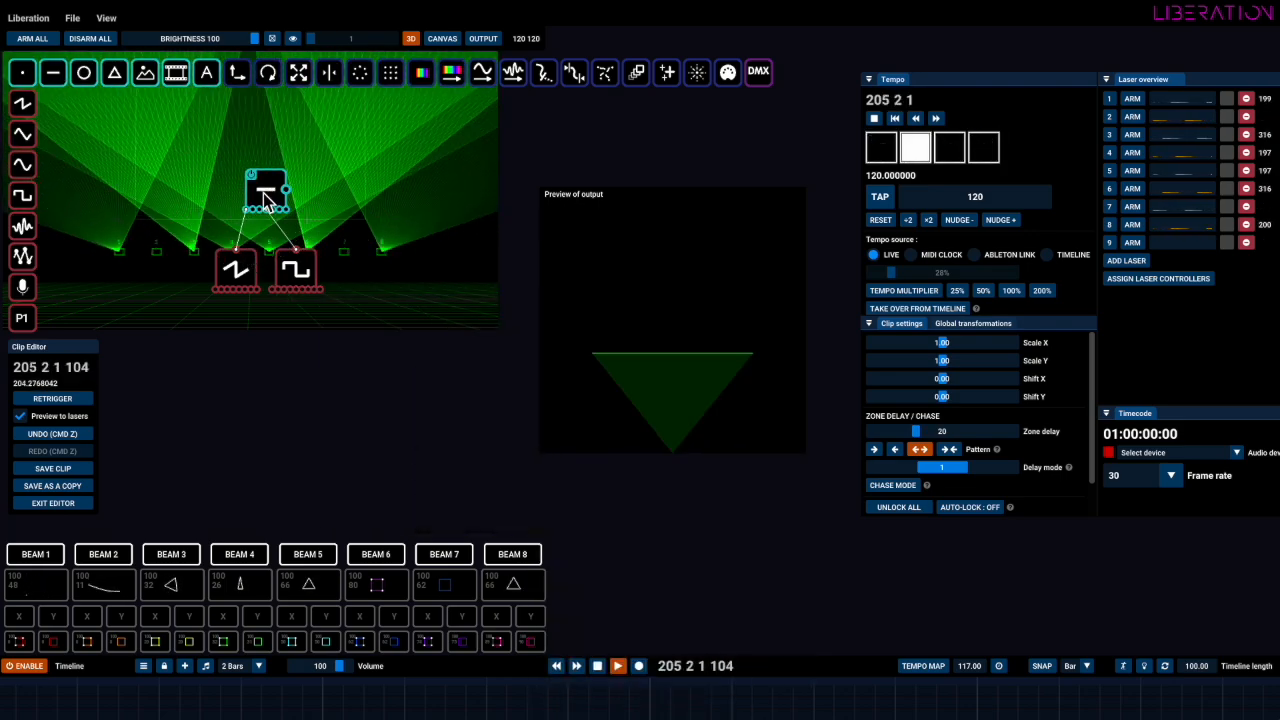
Duplicate the line node and place the copy below the two oscillators
{"action": "left_click", "coordinate": [283, 185]}
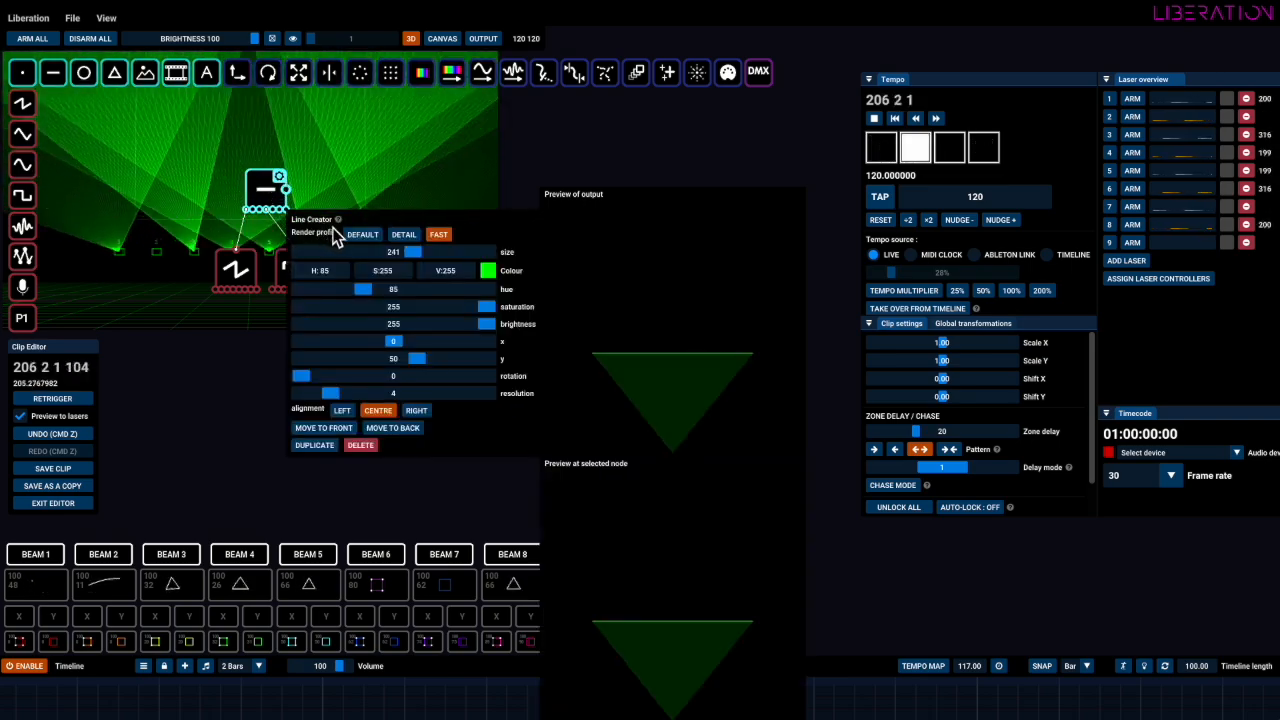
{"action": "left_click", "coordinate": [330, 450]}
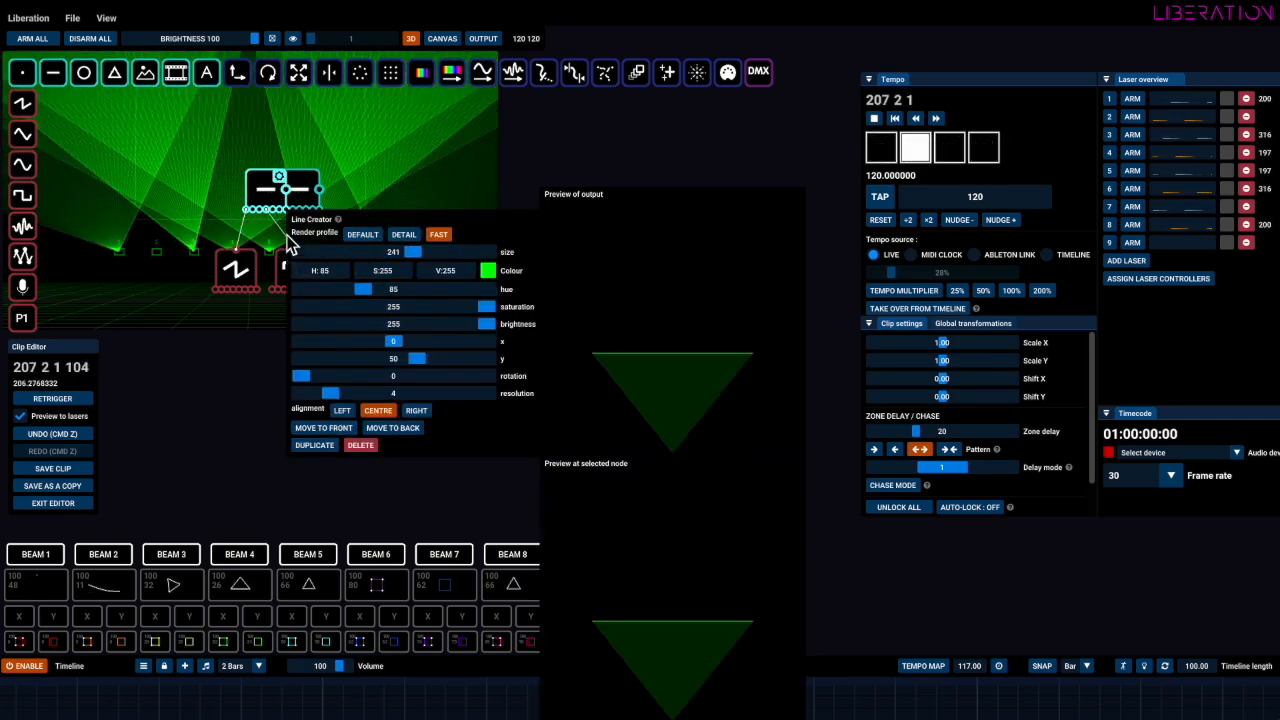
{"action": "left_click_drag", "start_coordinate": [298, 195], "coordinate": [331, 213]}
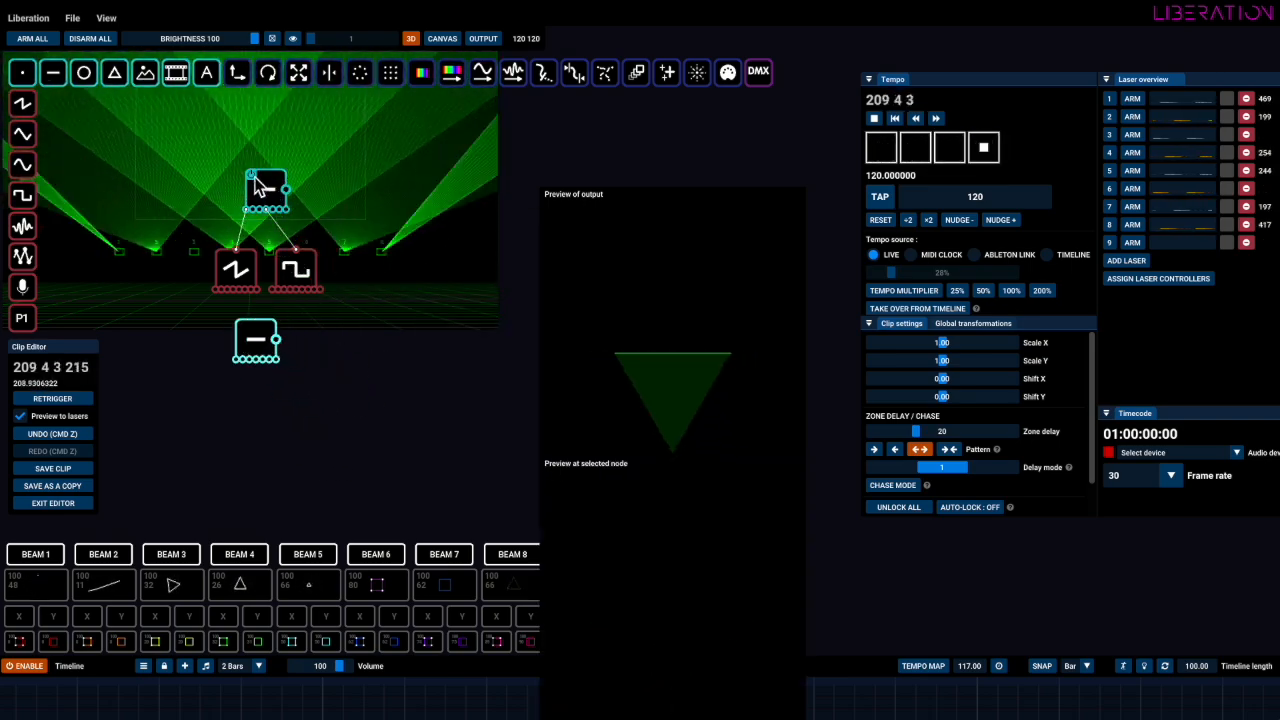
Disable the original line node and raise the copied line's brightness so that it shows on its own
{"action": "left_click", "coordinate": [269, 330]}
{"action": "left_click", "coordinate": [254, 178]}
{"action": "left_click", "coordinate": [270, 331]}
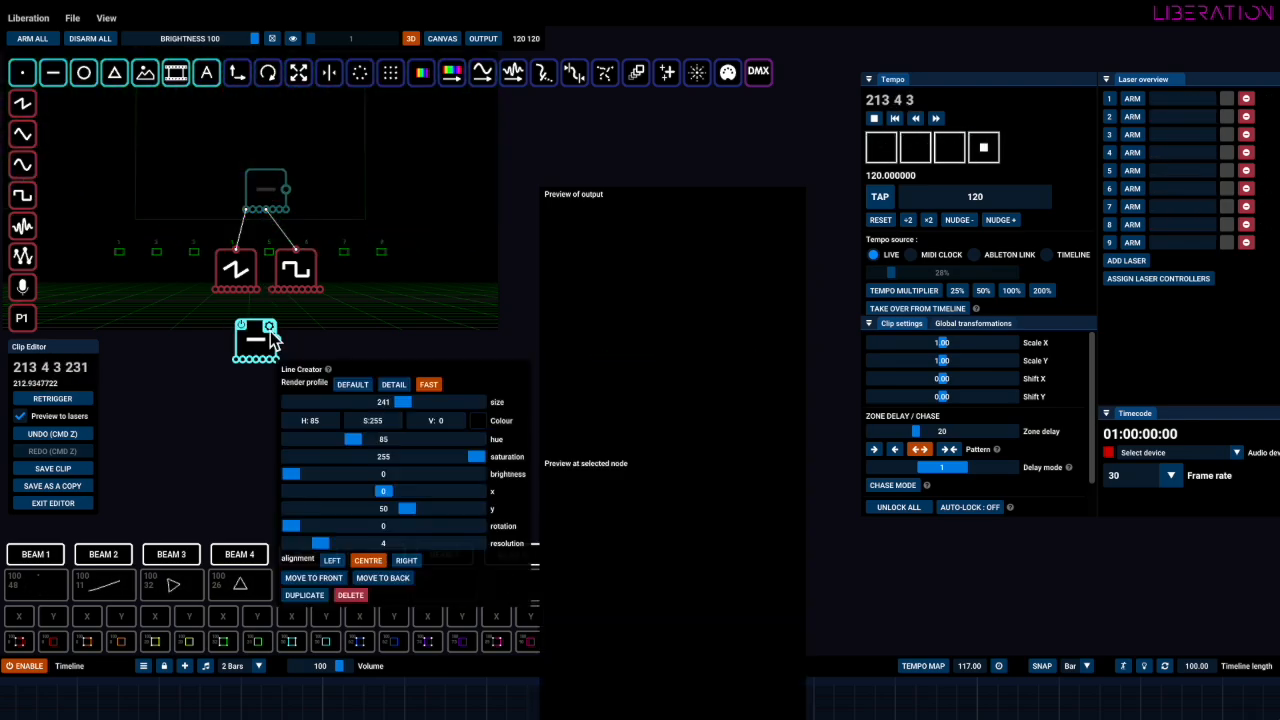
{"action": "left_click_drag", "start_coordinate": [260, 340], "coordinate": [305, 340]}
Set the original line's y position to 147, re-enable it and move the output preview clear of the node graph
{"action": "left_click", "coordinate": [278, 183]}
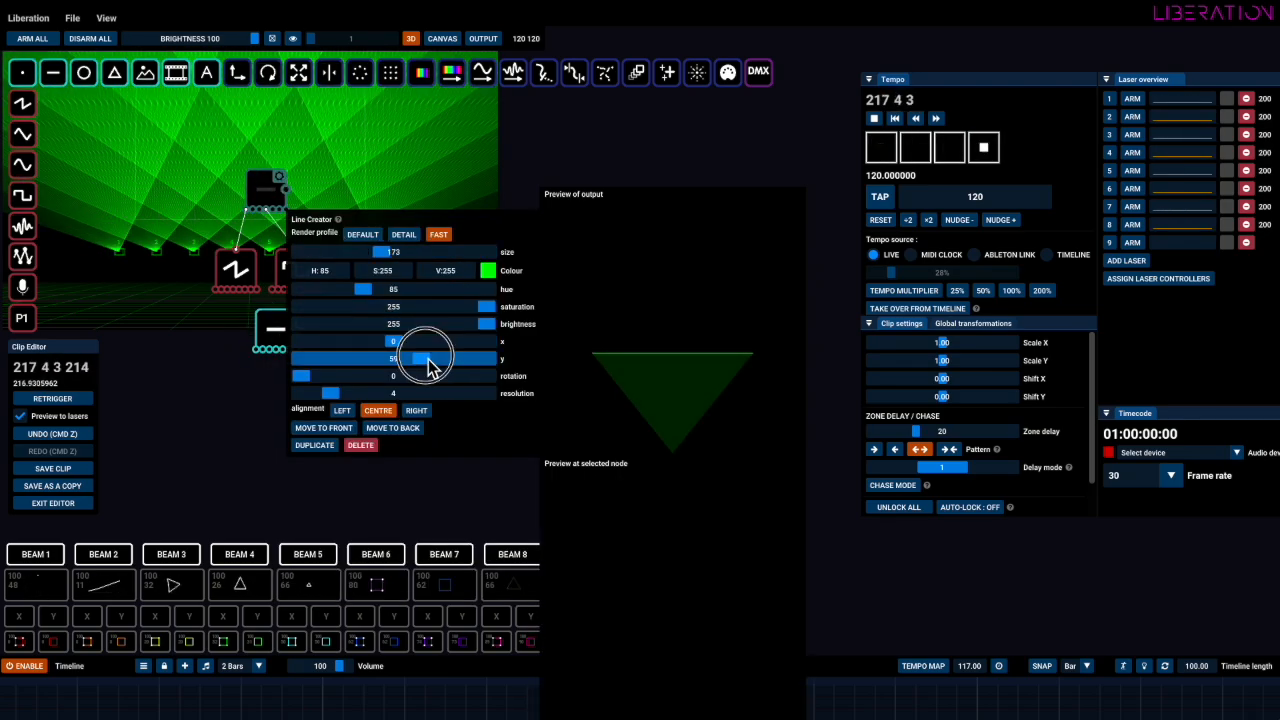
{"action": "left_click", "coordinate": [254, 177]}
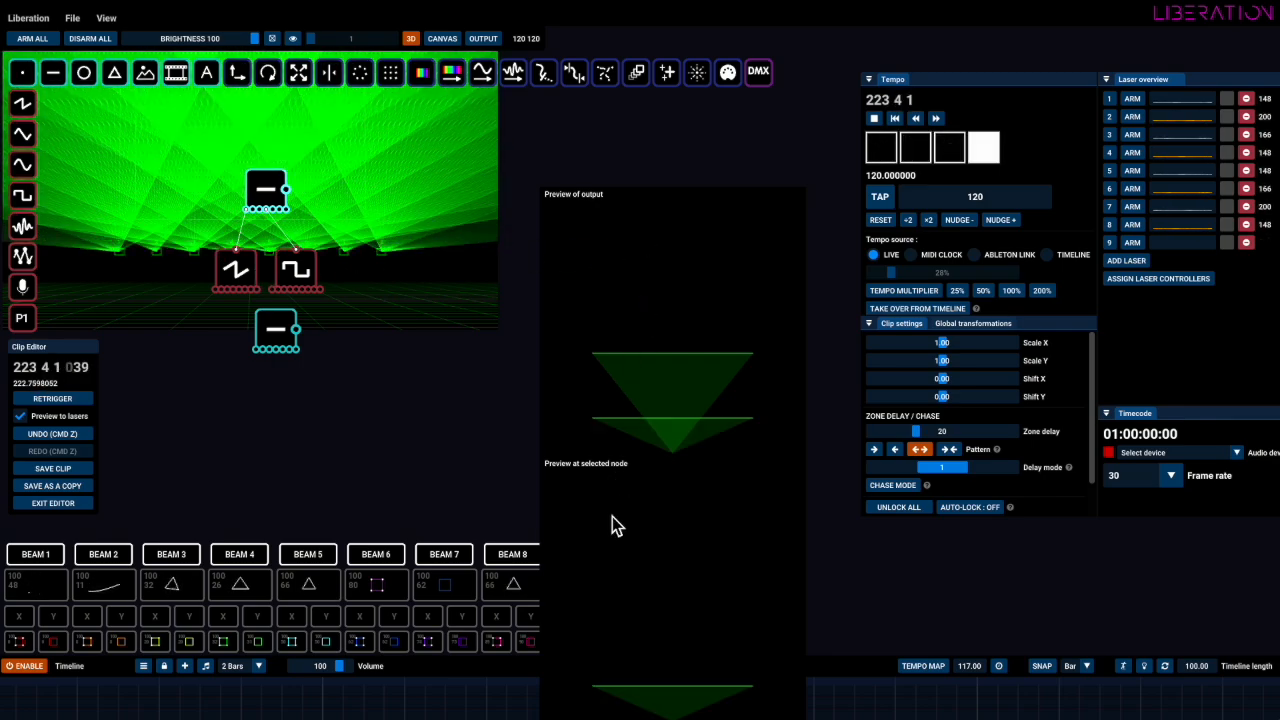
{"action": "left_click_drag", "start_coordinate": [680, 209], "coordinate": [714, 109]}
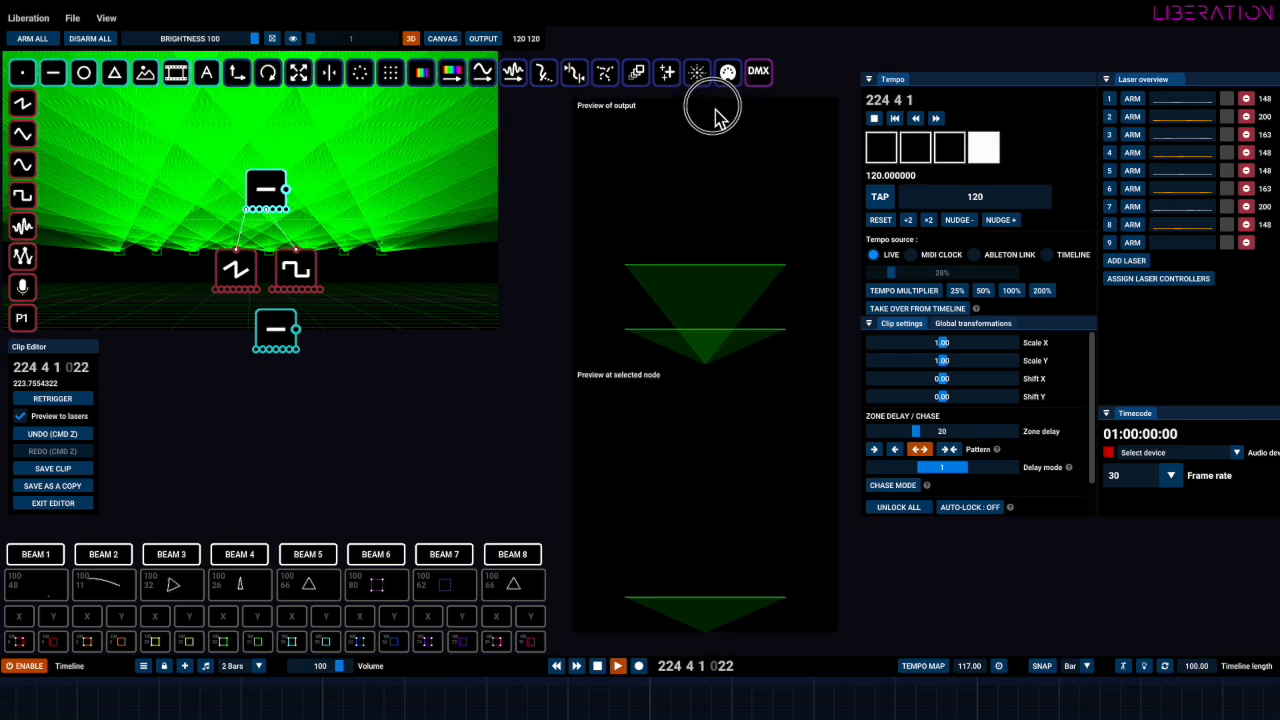
Check the original line's sawtooth and square oscillators, and attach a new Sawtooth Wave Oscillator to the copied line's size
{"action": "left_click", "coordinate": [257, 266]}
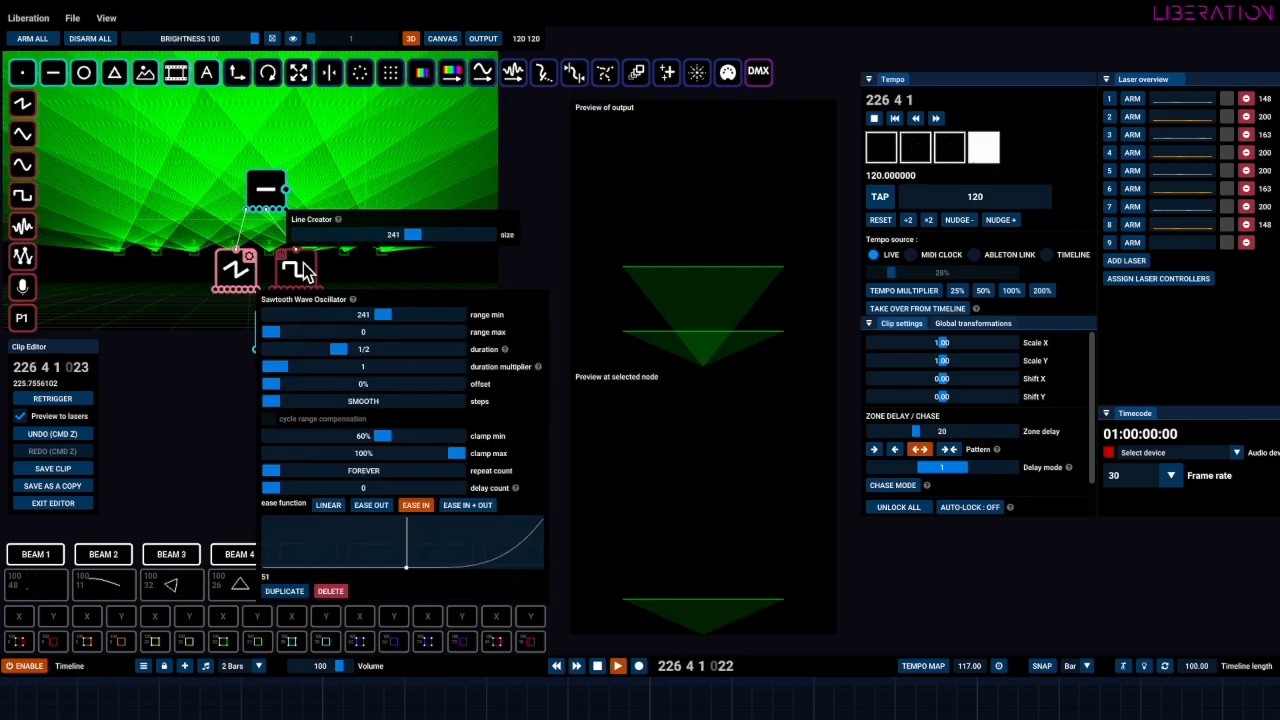
{"action": "left_click", "coordinate": [295, 268]}
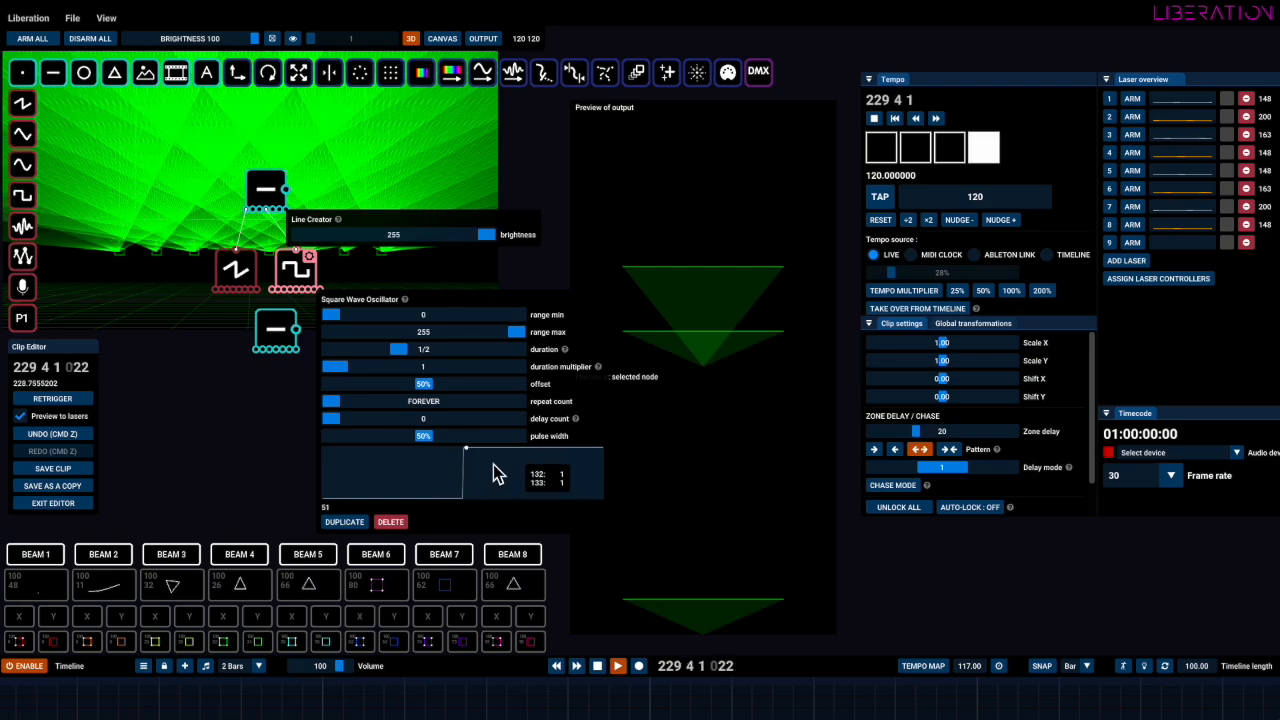
{"action": "left_click", "coordinate": [278, 335]}
{"action": "left_click_drag", "start_coordinate": [279, 331], "coordinate": [259, 331]}
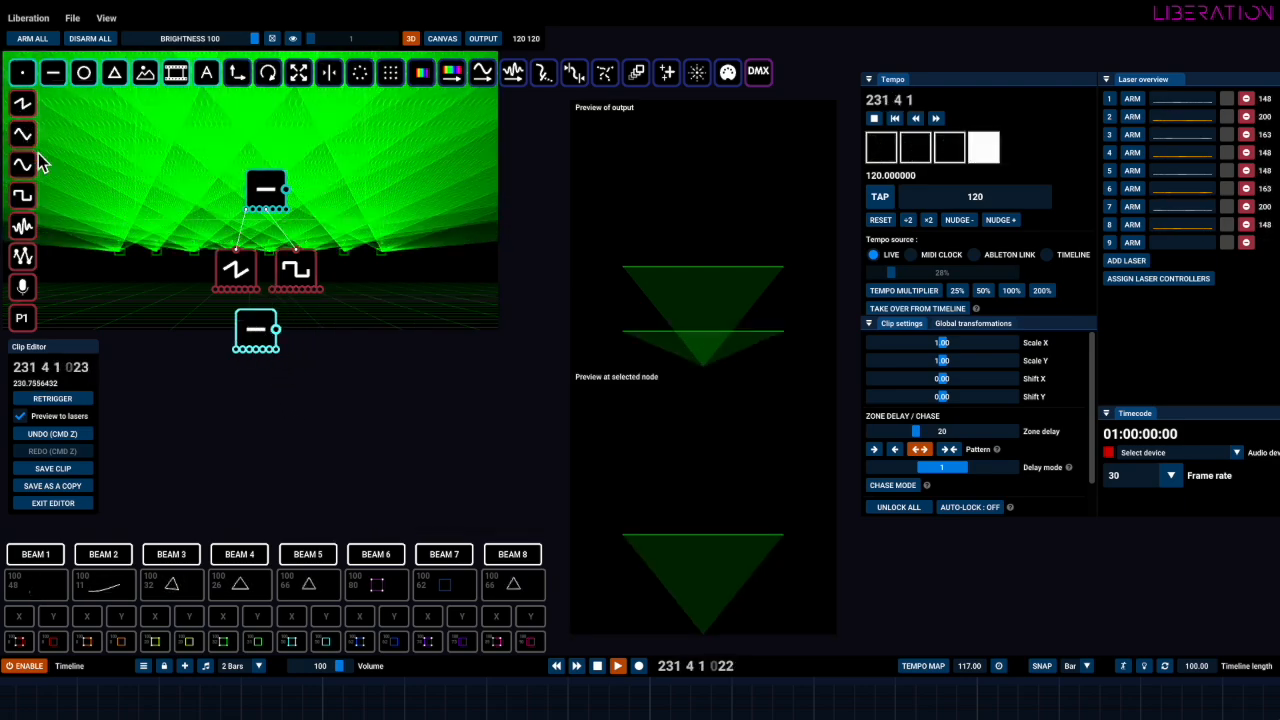
{"action": "left_click_drag", "start_coordinate": [24, 106], "coordinate": [241, 357]}
Match the original line's size by setting the new oscillator's range min to 240 and range max to 0
{"action": "left_click", "coordinate": [284, 181]}
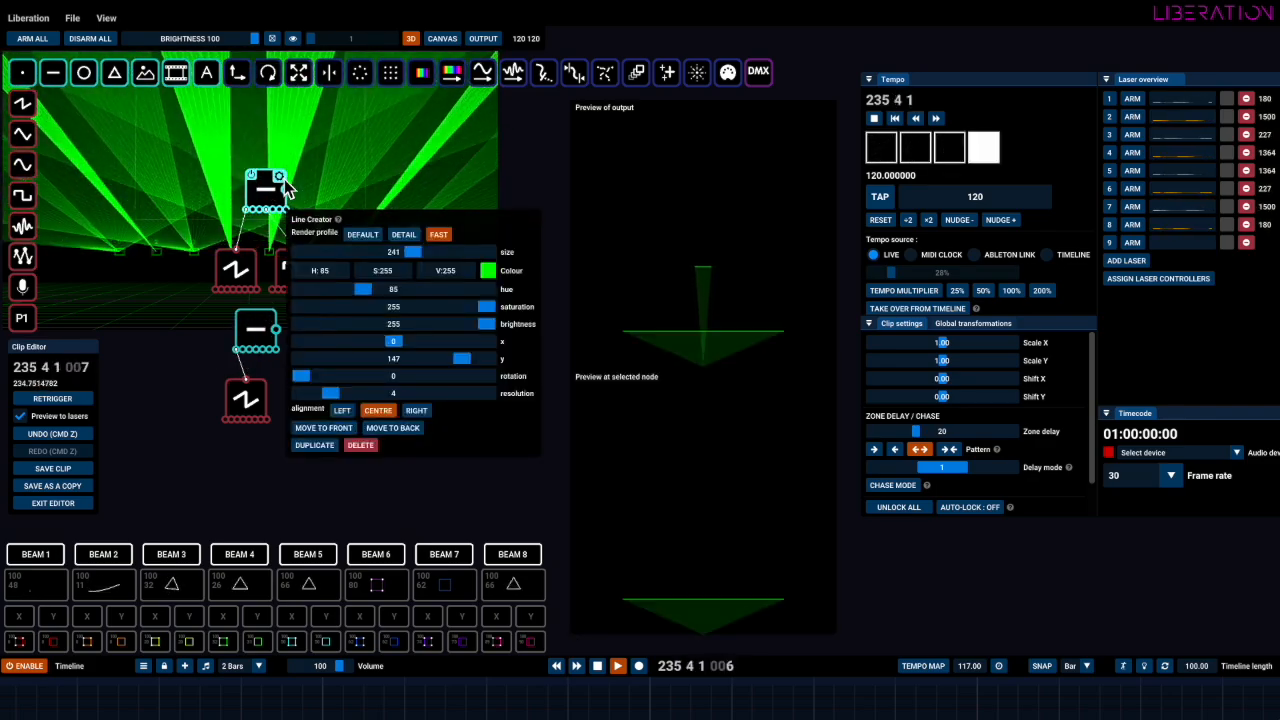
{"action": "left_click", "coordinate": [378, 170]}
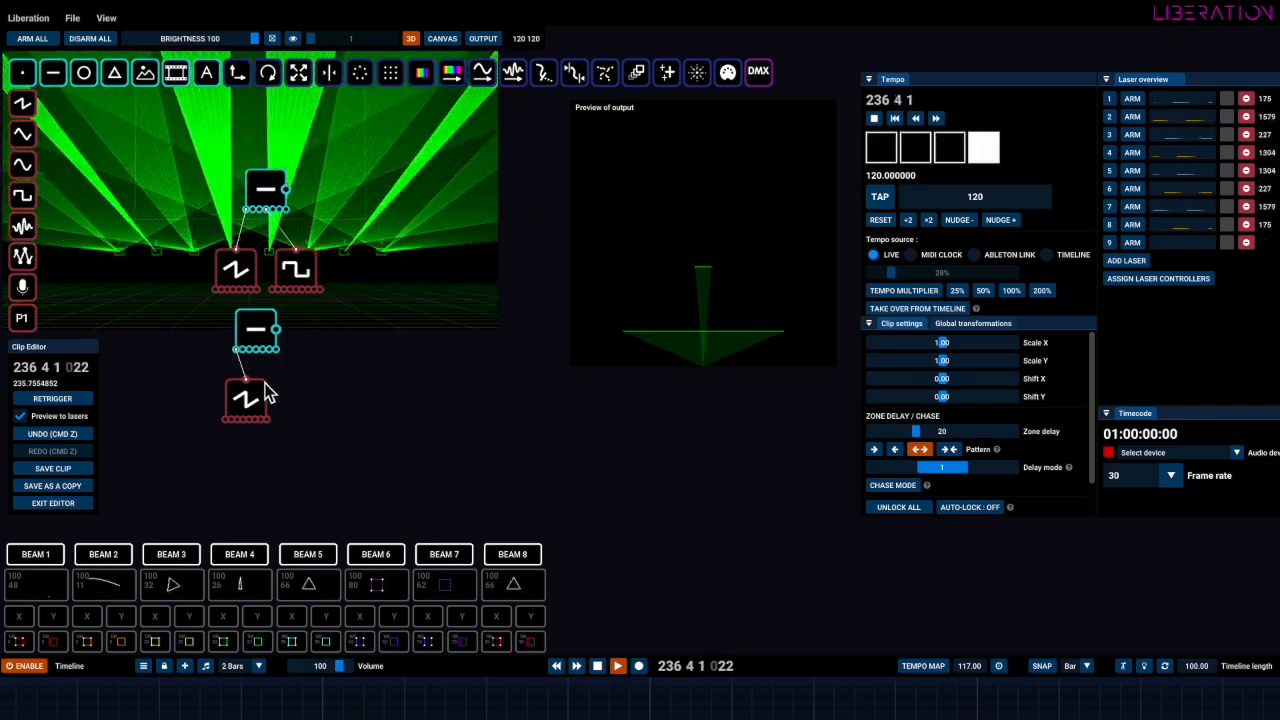
{"action": "left_click", "coordinate": [252, 400]}
{"action": "left_click_drag", "start_coordinate": [415, 452], "coordinate": [395, 452]}
{"action": "left_click_drag", "start_coordinate": [304, 465], "coordinate": [238, 450]}
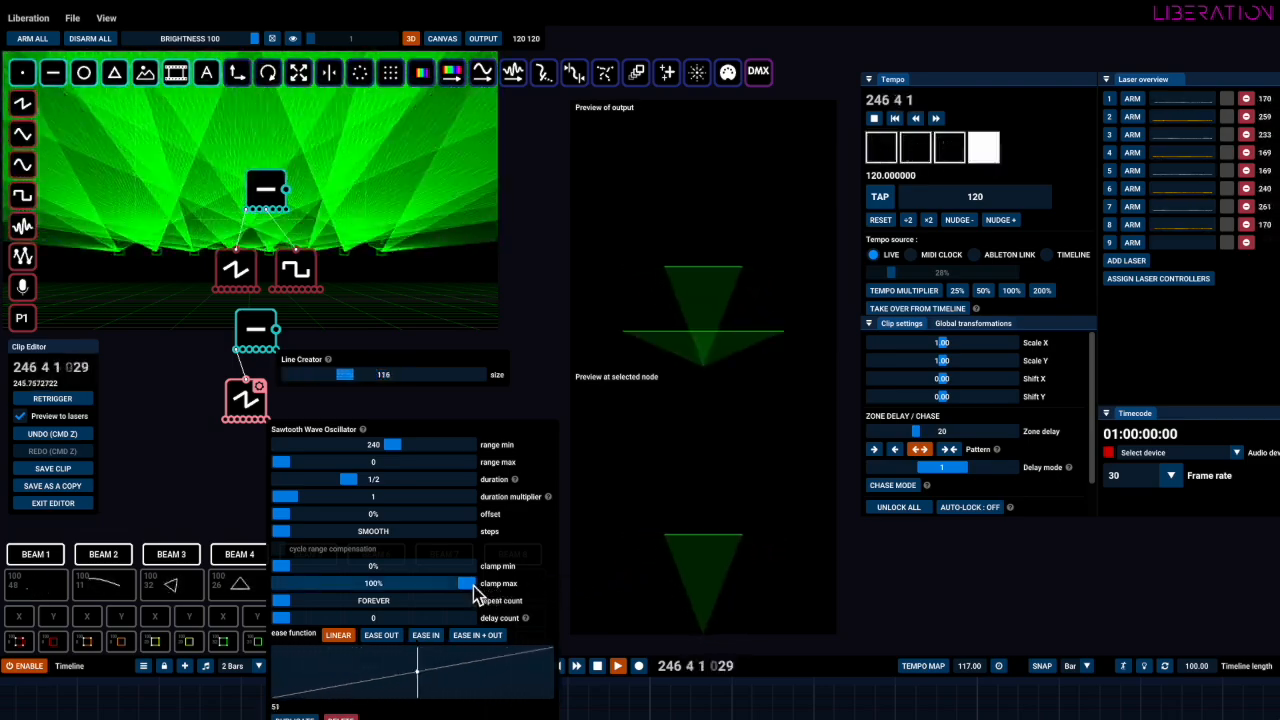
Set the new oscillator's clamp max to 50%, its offset to 50% and its ease function to Ease In
{"action": "left_click_drag", "start_coordinate": [473, 586], "coordinate": [390, 590]}
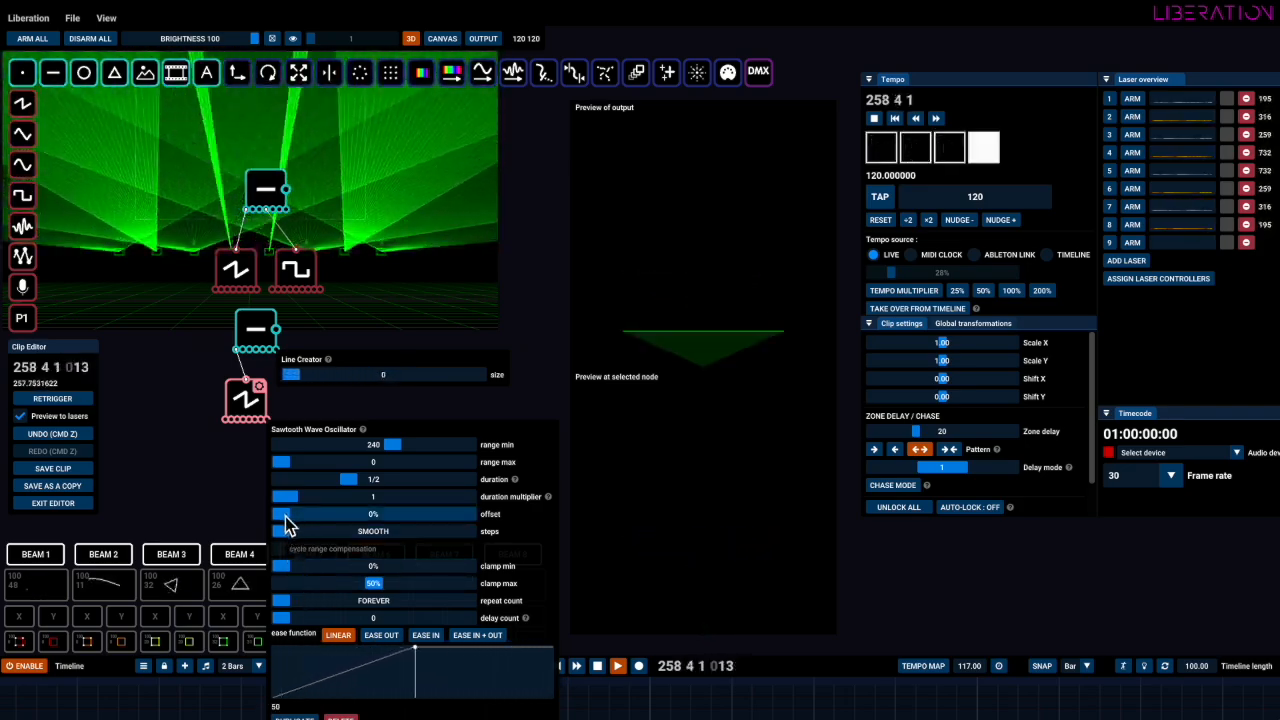
{"action": "left_click_drag", "start_coordinate": [285, 516], "coordinate": [380, 530]}
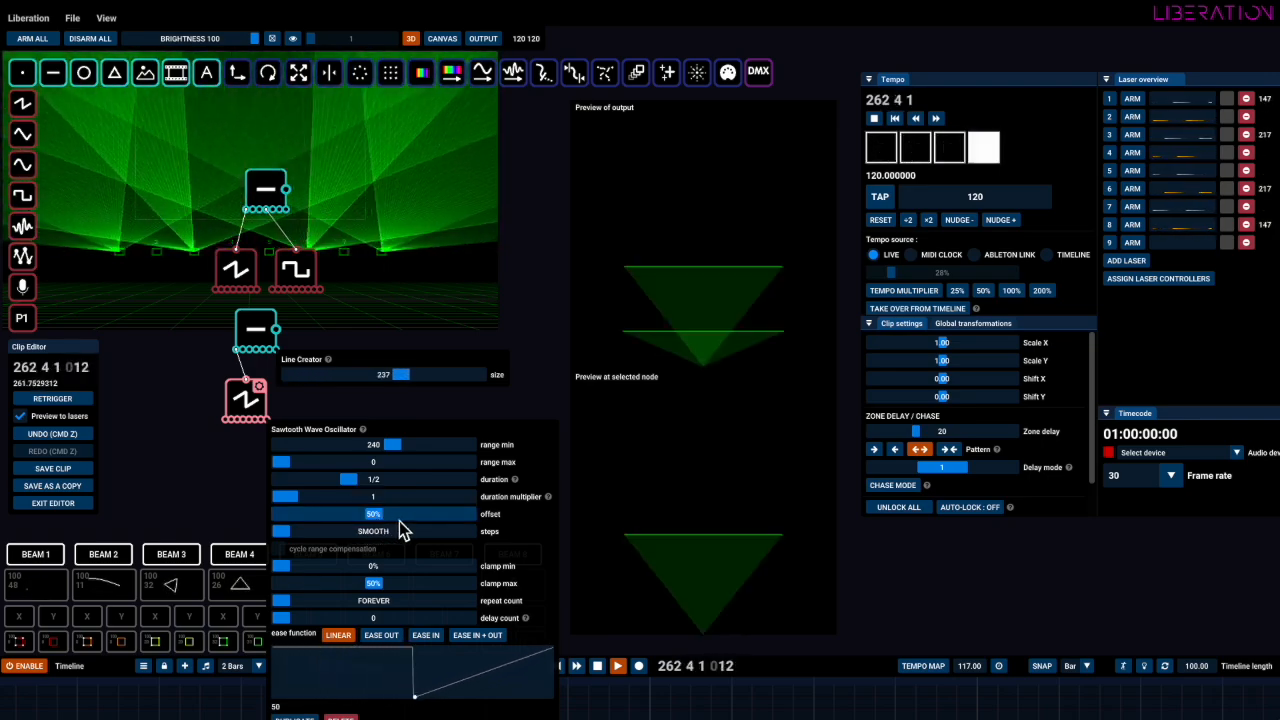
{"action": "left_click", "coordinate": [255, 268]}
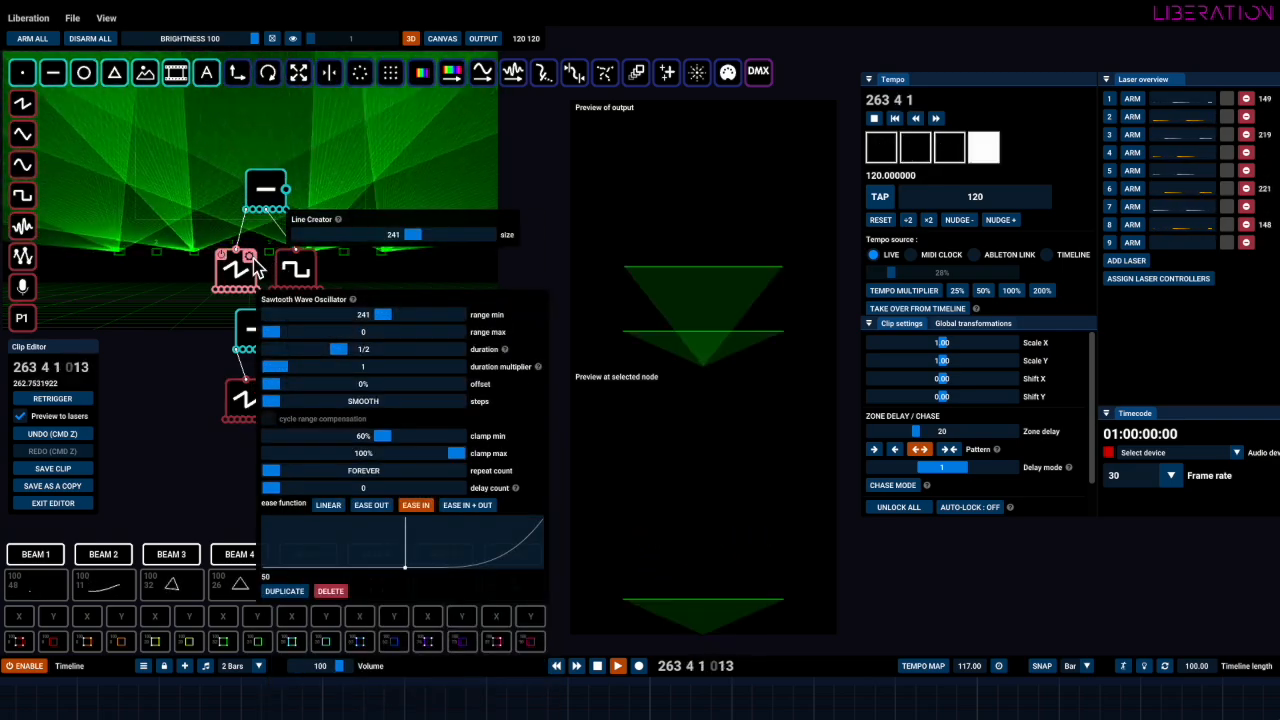
{"action": "left_click", "coordinate": [245, 400]}
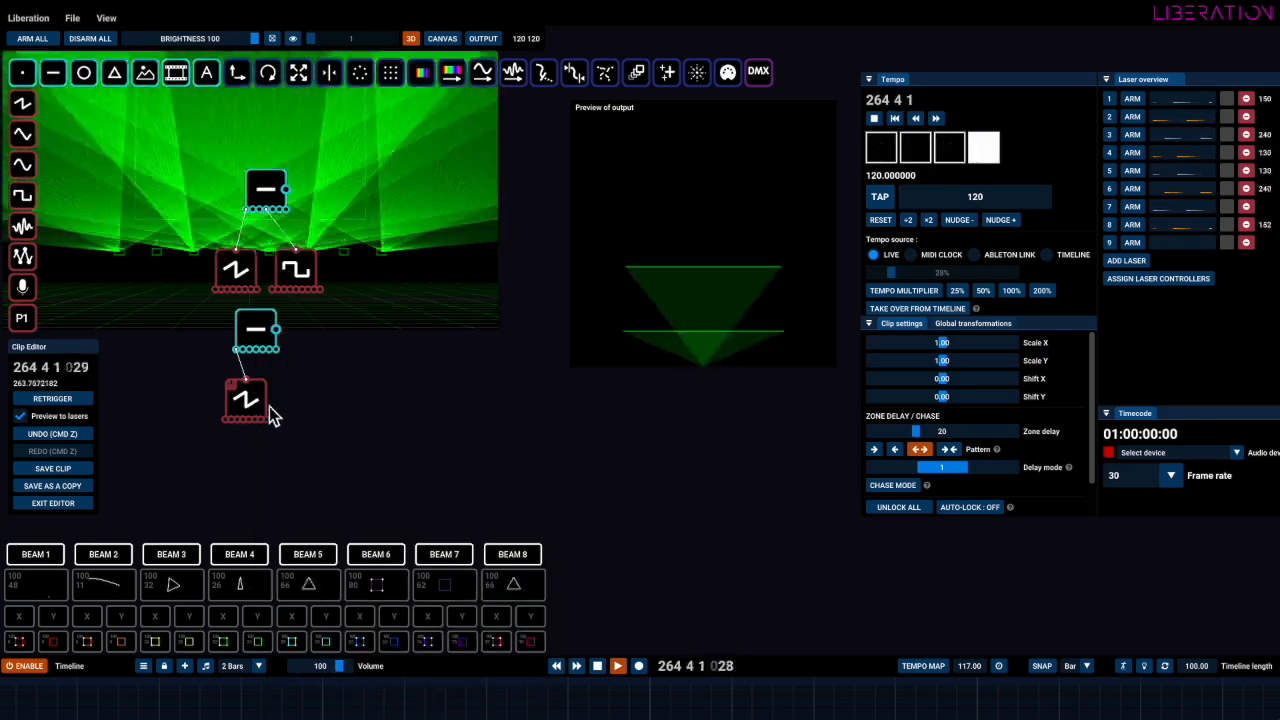
{"action": "left_click", "coordinate": [436, 642]}
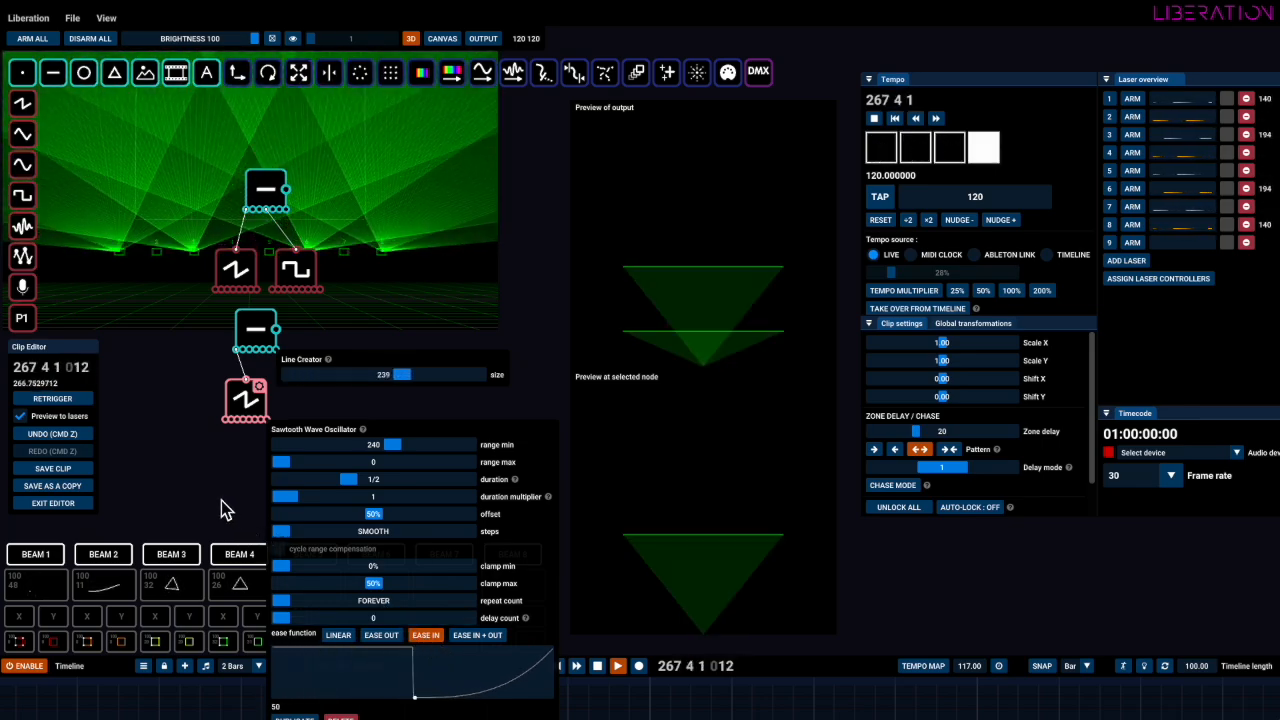
{"action": "left_click", "coordinate": [210, 472]}
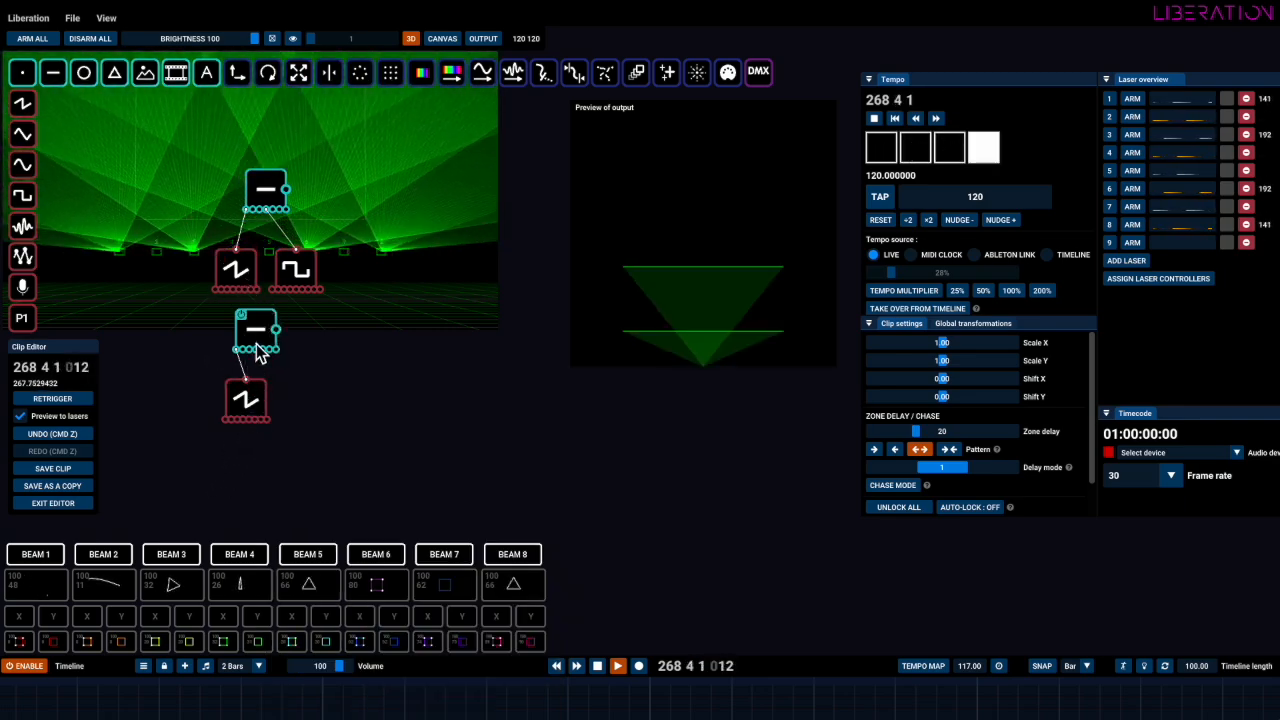
Move the copied line and its sawtooth oscillator beside the original nodes and review the oscillator's settings
{"action": "left_click_drag", "start_coordinate": [256, 344], "coordinate": [176, 212]}
{"action": "left_click_drag", "start_coordinate": [251, 394], "coordinate": [175, 275]}
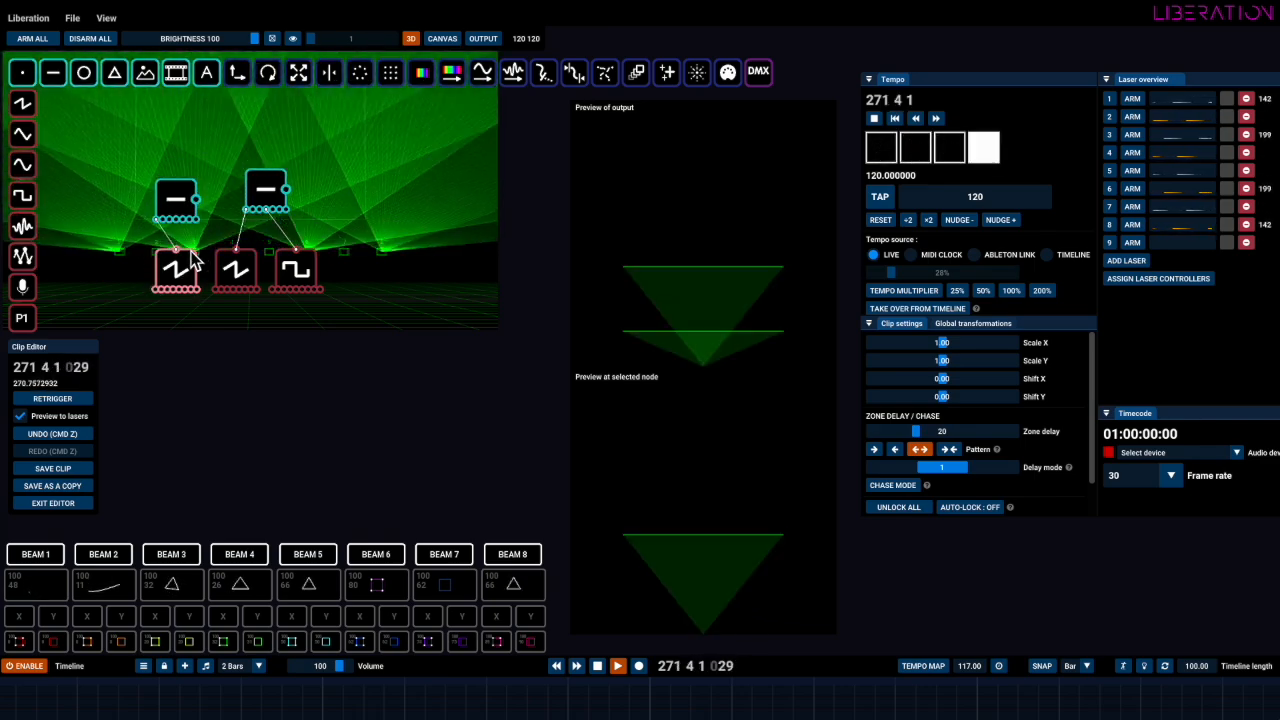
{"action": "left_click", "coordinate": [196, 200]}
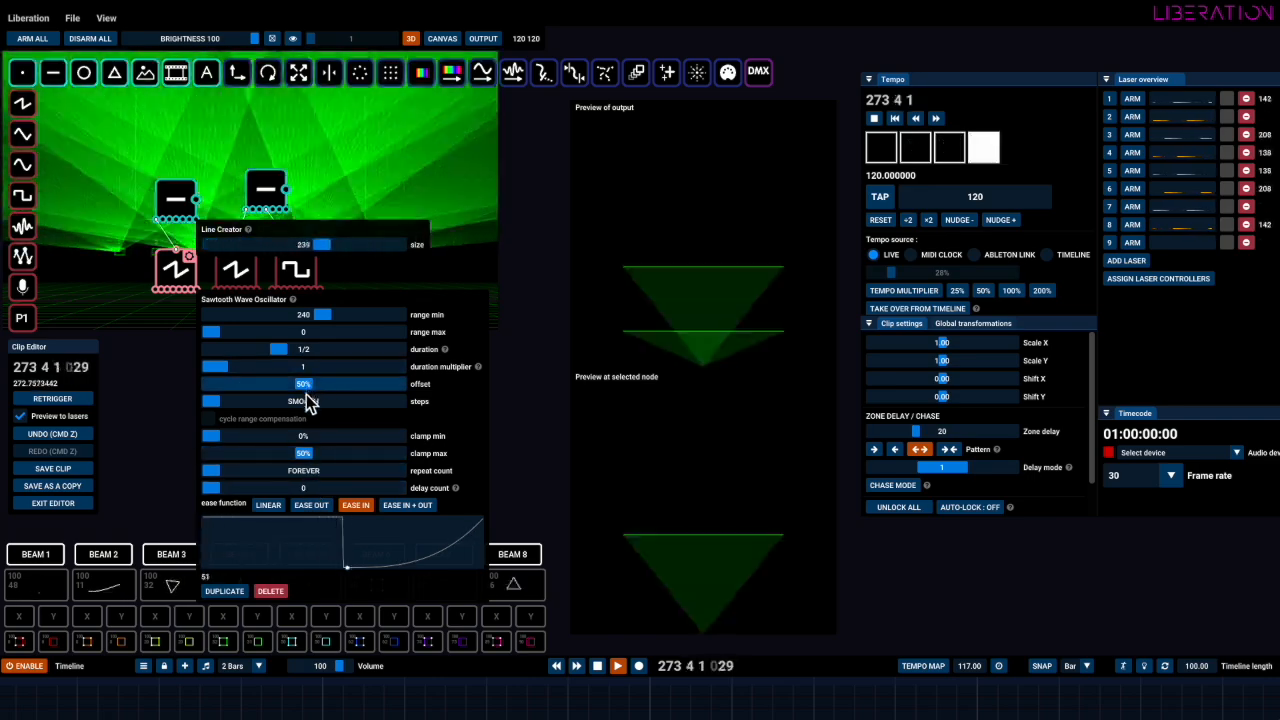
Delete the original line node together with its sawtooth and square wave oscillators
{"action": "left_click", "coordinate": [261, 200]}
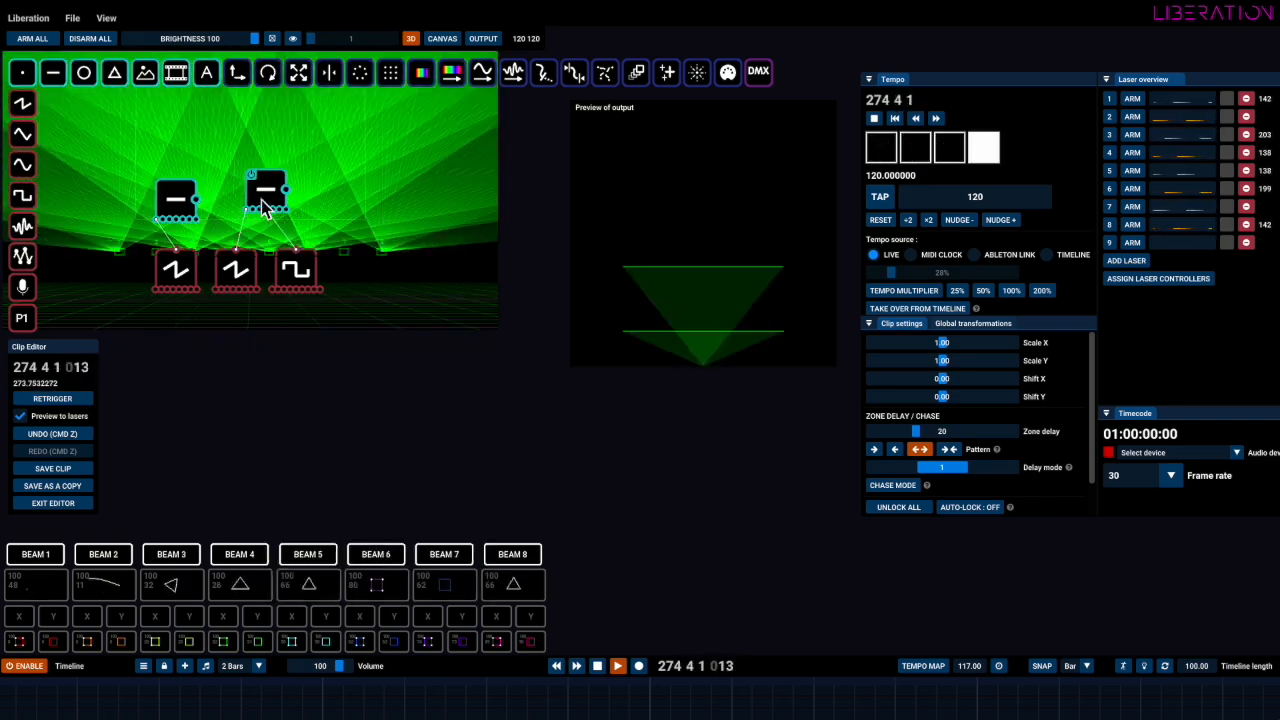
{"action": "key", "text": "Delete"}
{"action": "left_click", "coordinate": [246, 266]}
{"action": "key", "text": "Delete"}
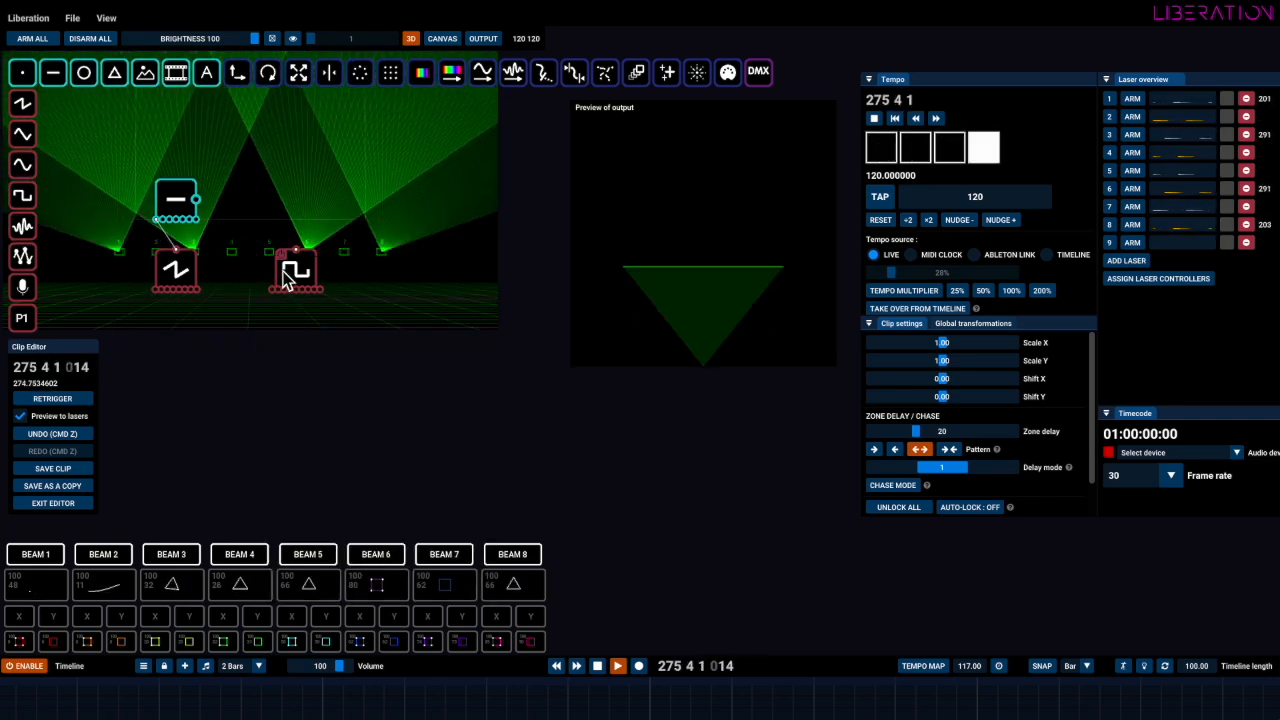
{"action": "left_click", "coordinate": [286, 277]}
{"action": "key", "text": "Delete"}
Save the rebuilt clip as a copy, exit the editor and select the fourth-row clip in the BEAM 2 column
{"action": "left_click", "coordinate": [59, 470]}
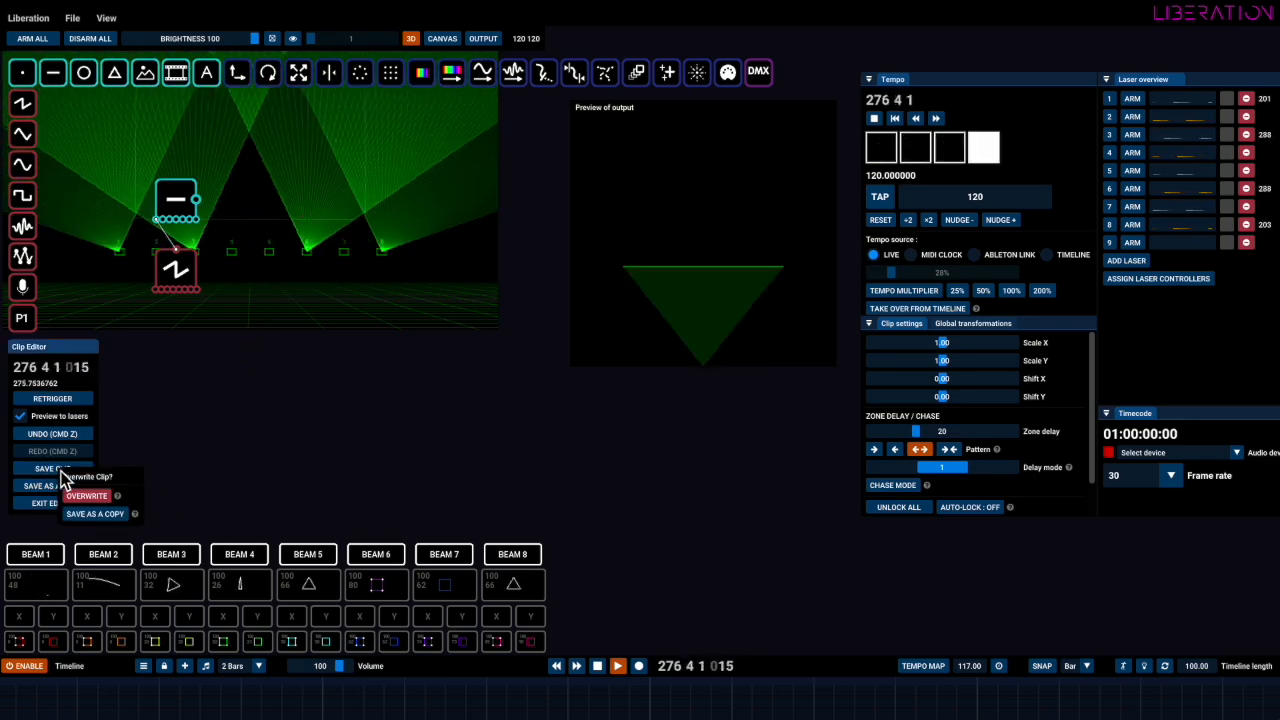
{"action": "left_click", "coordinate": [100, 510]}
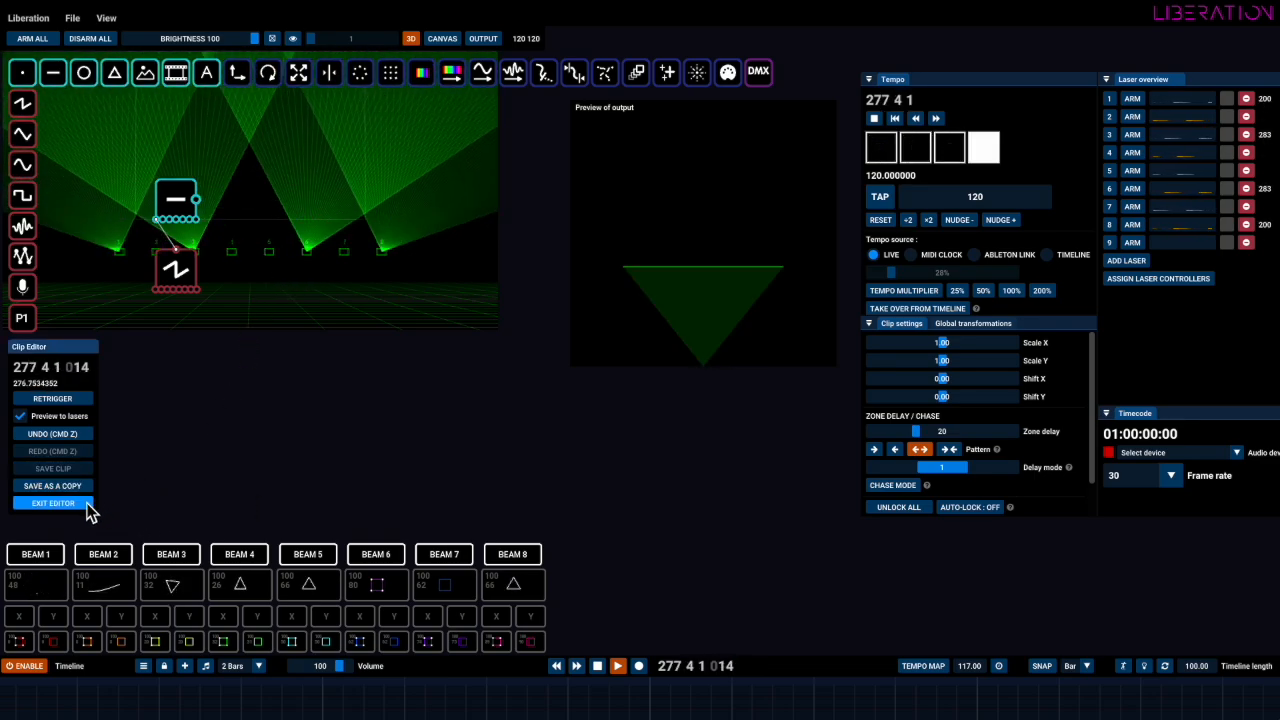
{"action": "left_click", "coordinate": [88, 505]}
{"action": "left_click", "coordinate": [120, 497]}
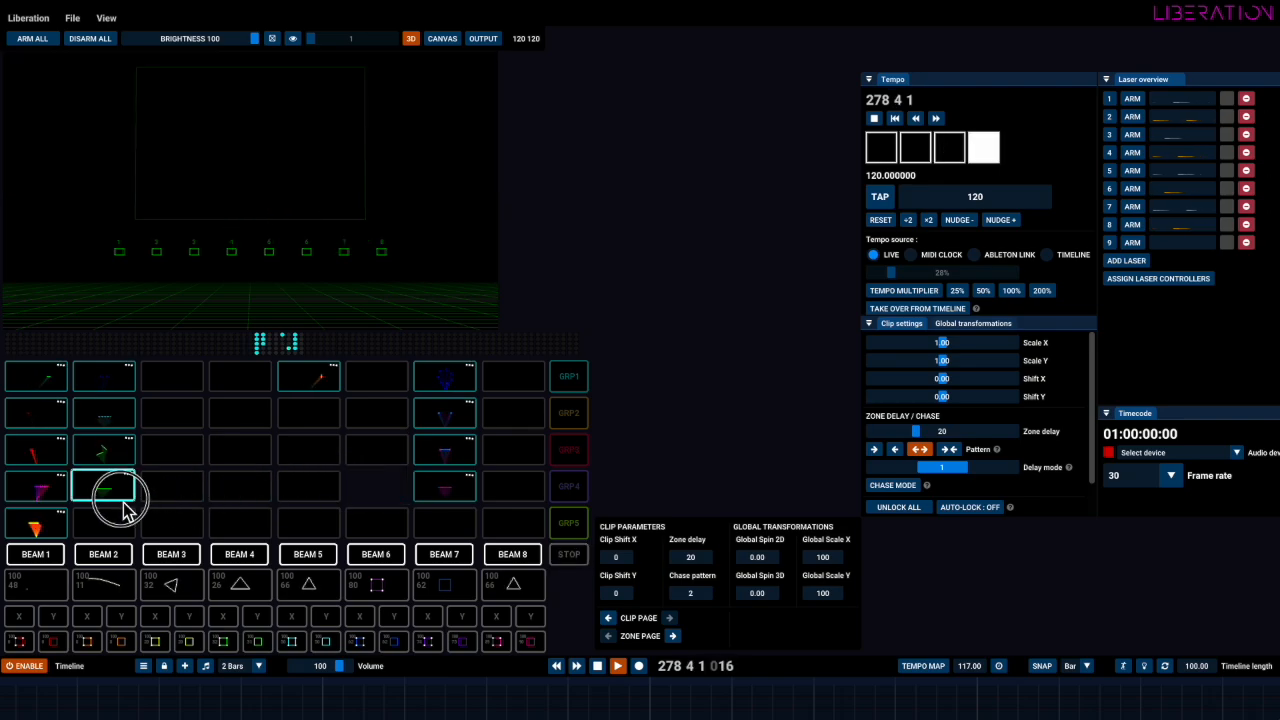
Open the first-row BEAM 7 clip for editing and separate its two chained Square Wave Oscillators
{"action": "right_click", "coordinate": [455, 385]}
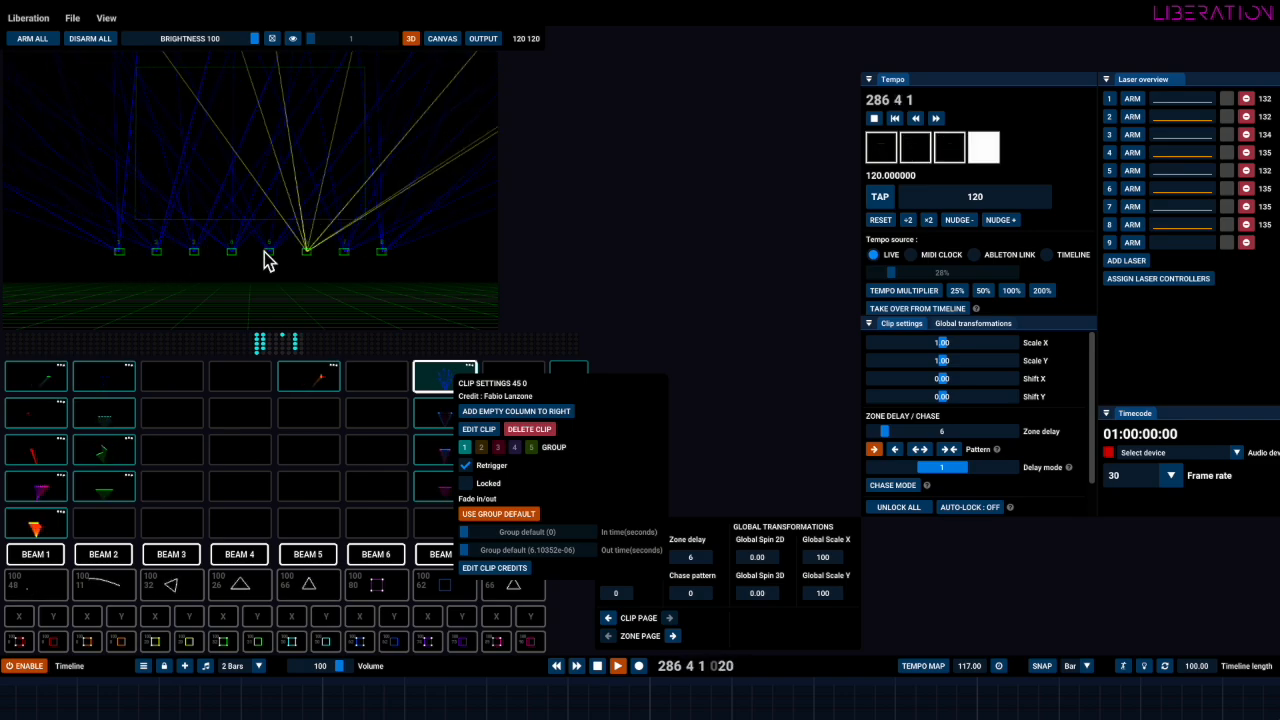
{"action": "left_click", "coordinate": [479, 430]}
{"action": "left_click", "coordinate": [196, 254]}
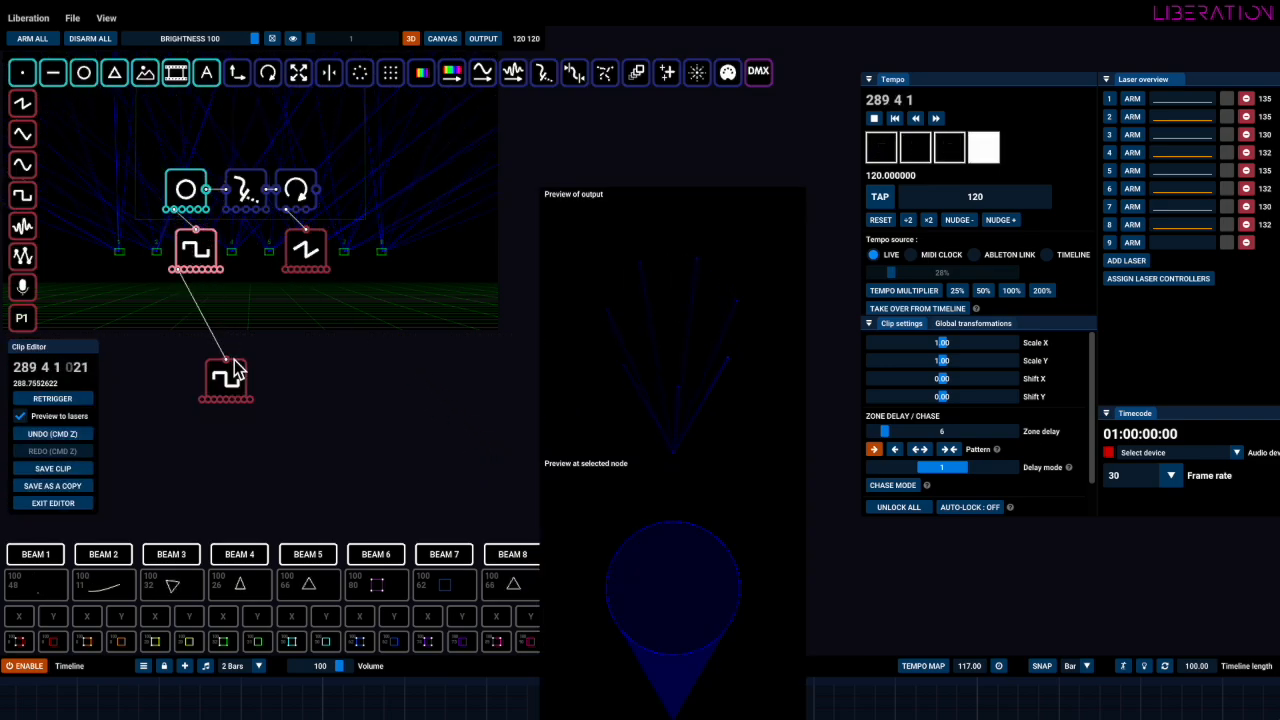
Examine the circle's hue and the range, duration and pulse width of the Square Wave Oscillator driving it
{"action": "left_click", "coordinate": [203, 183]}
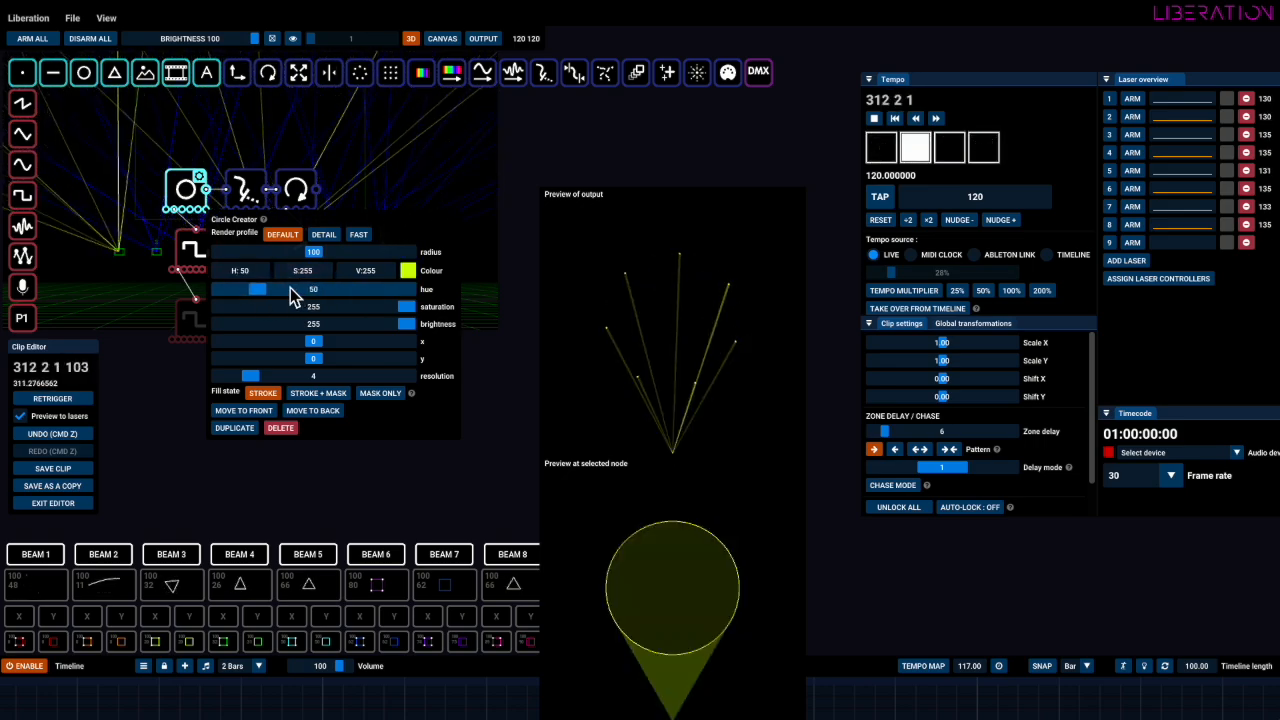
{"action": "left_click", "coordinate": [345, 289]}
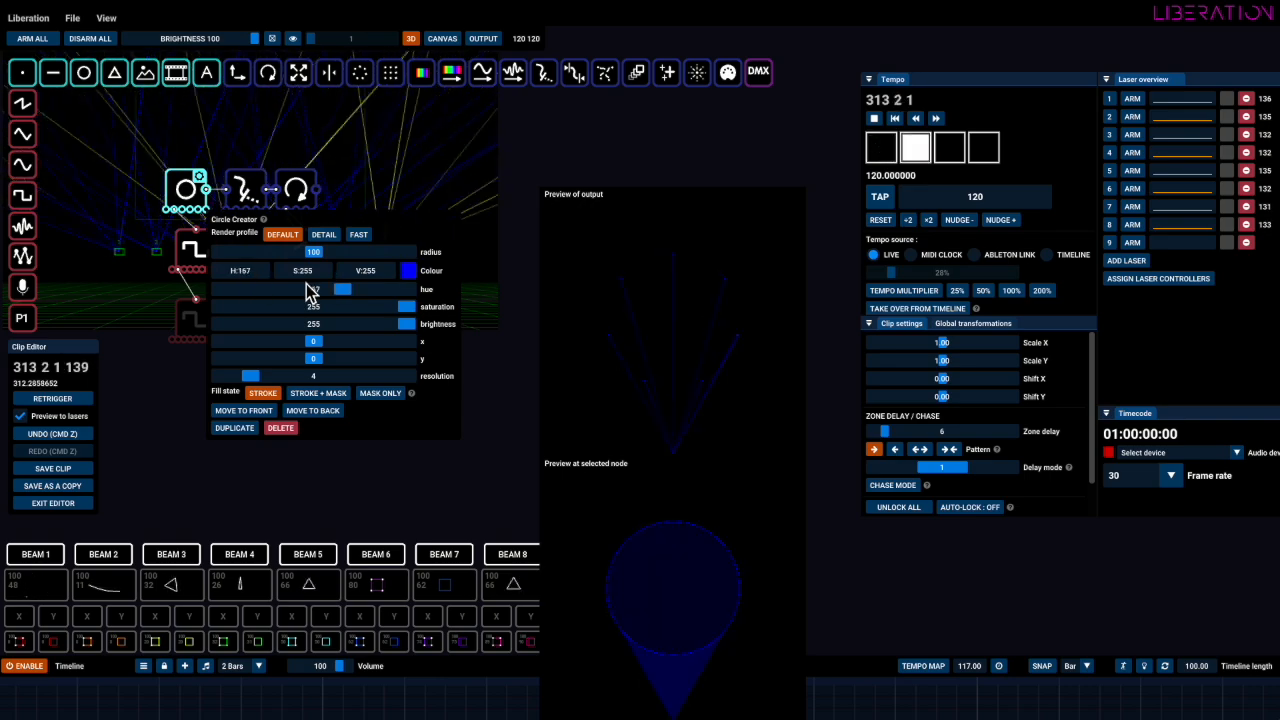
{"action": "key", "text": "ctrl+z"}
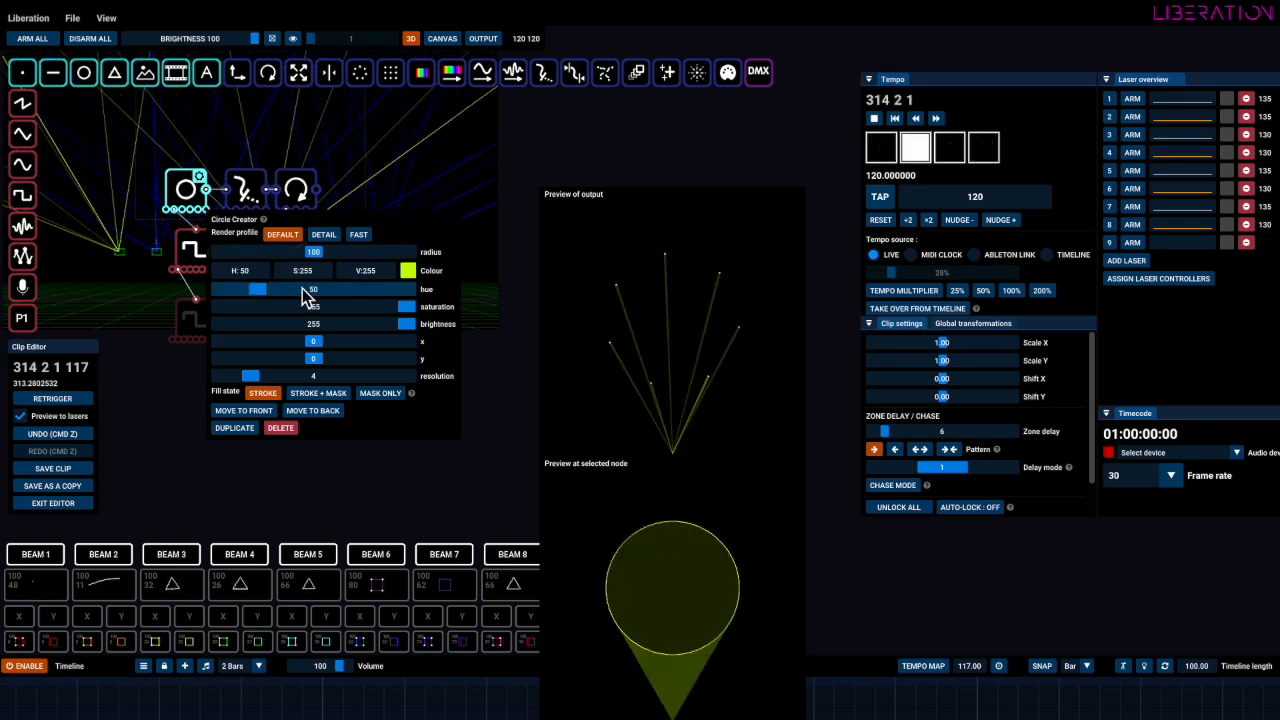
{"action": "left_click", "coordinate": [194, 244]}
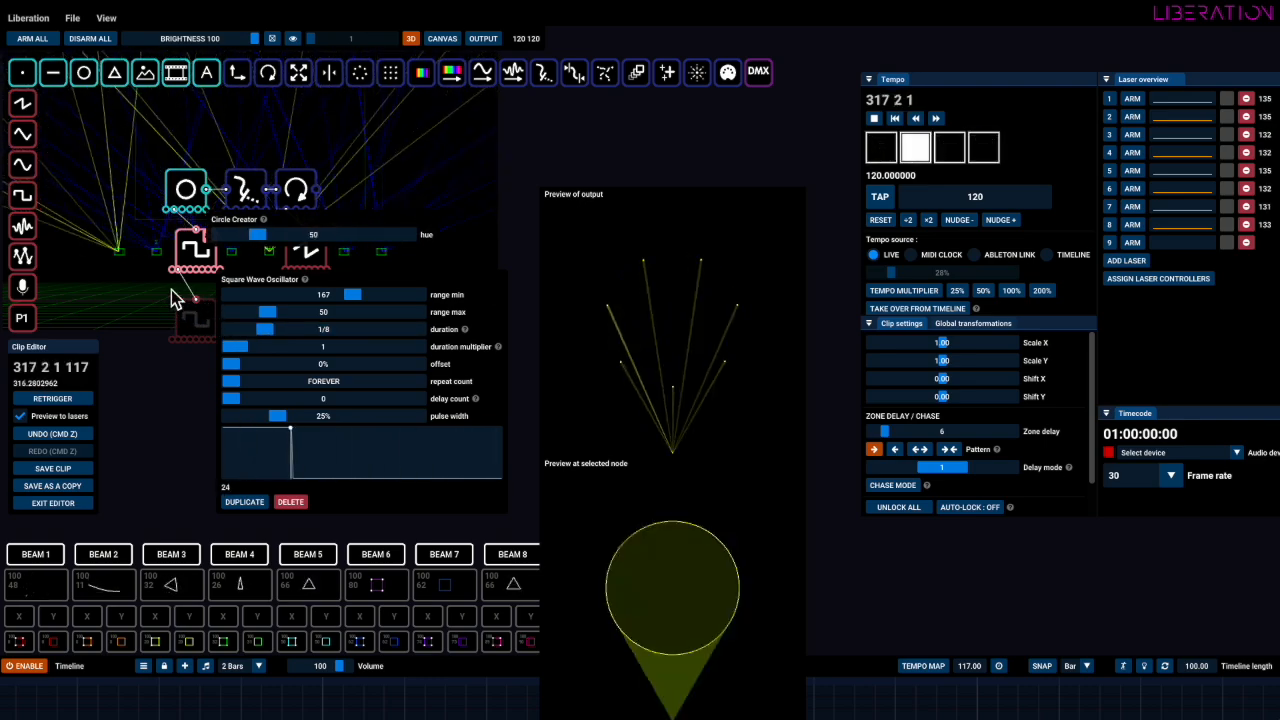
{"action": "left_click", "coordinate": [145, 284]}
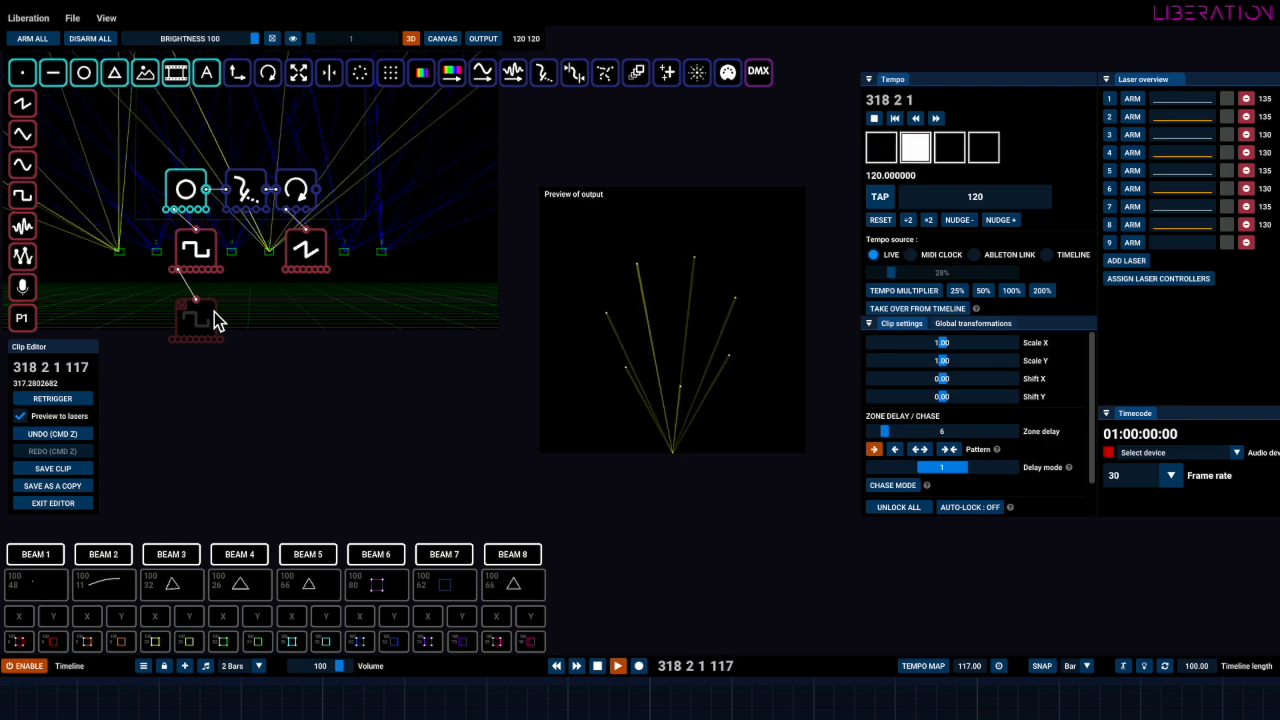
Re-enable the lower Square Wave Oscillator on the upper one's range max and inspect its settings
{"action": "left_click", "coordinate": [188, 318]}
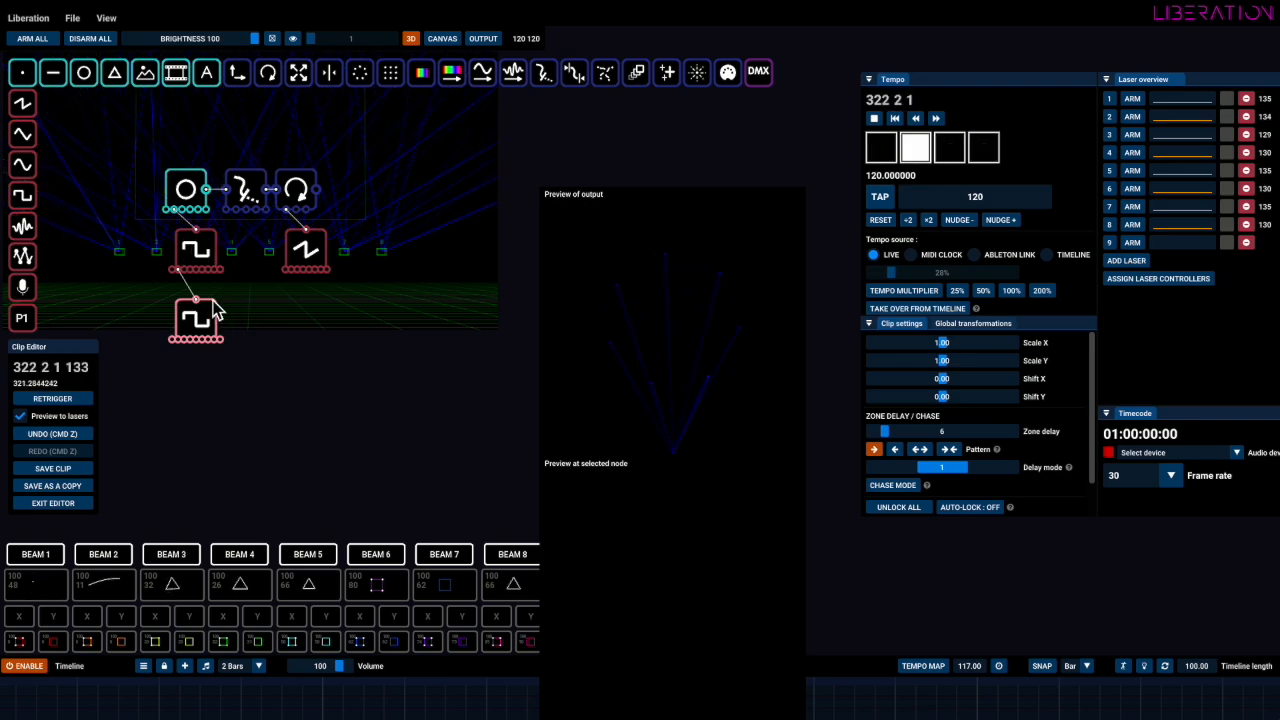
{"action": "left_click", "coordinate": [212, 305]}
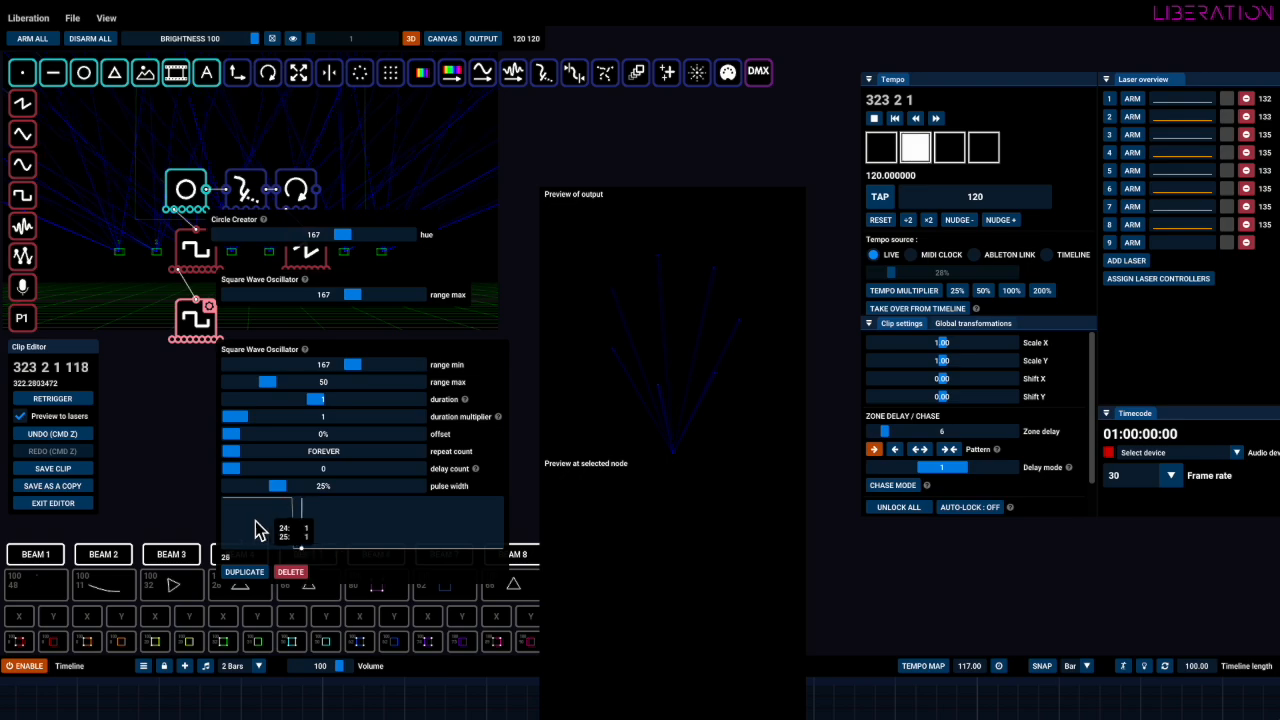
Finish reviewing the chained Square Wave Oscillators and exit the clip editor, discarding the edits
{"action": "left_click", "coordinate": [170, 435]}
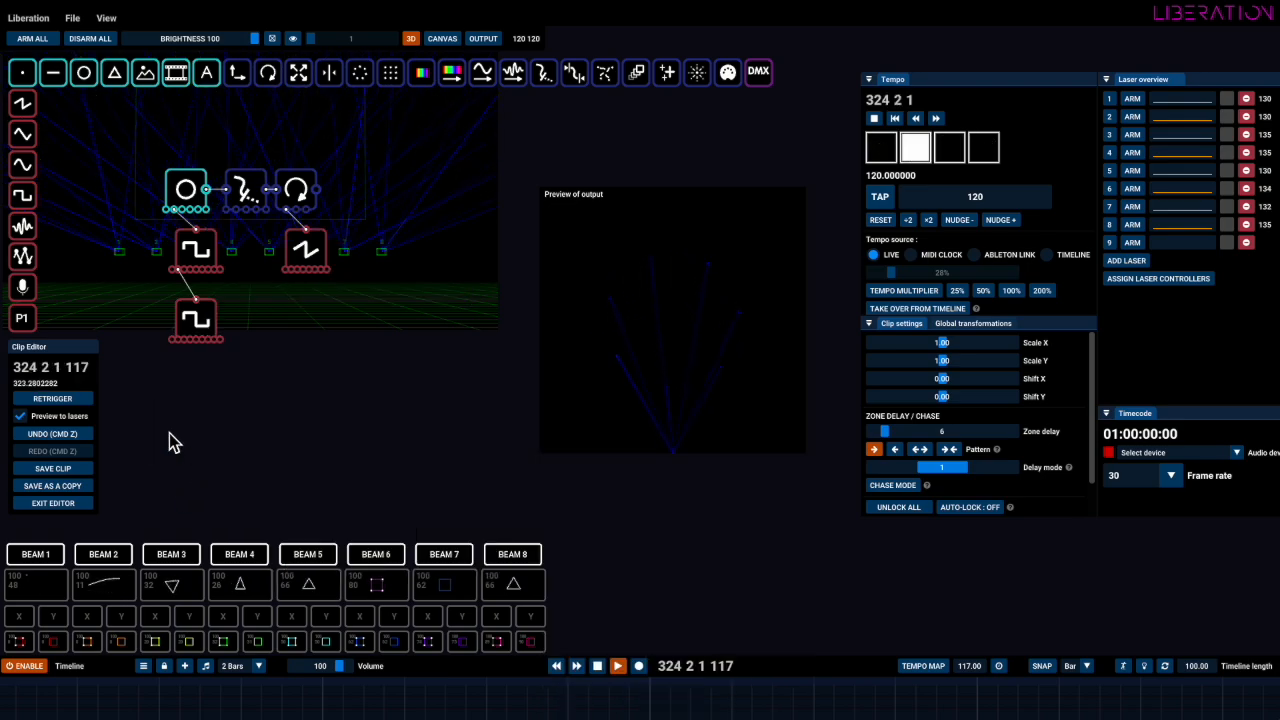
{"action": "left_click", "coordinate": [188, 262]}
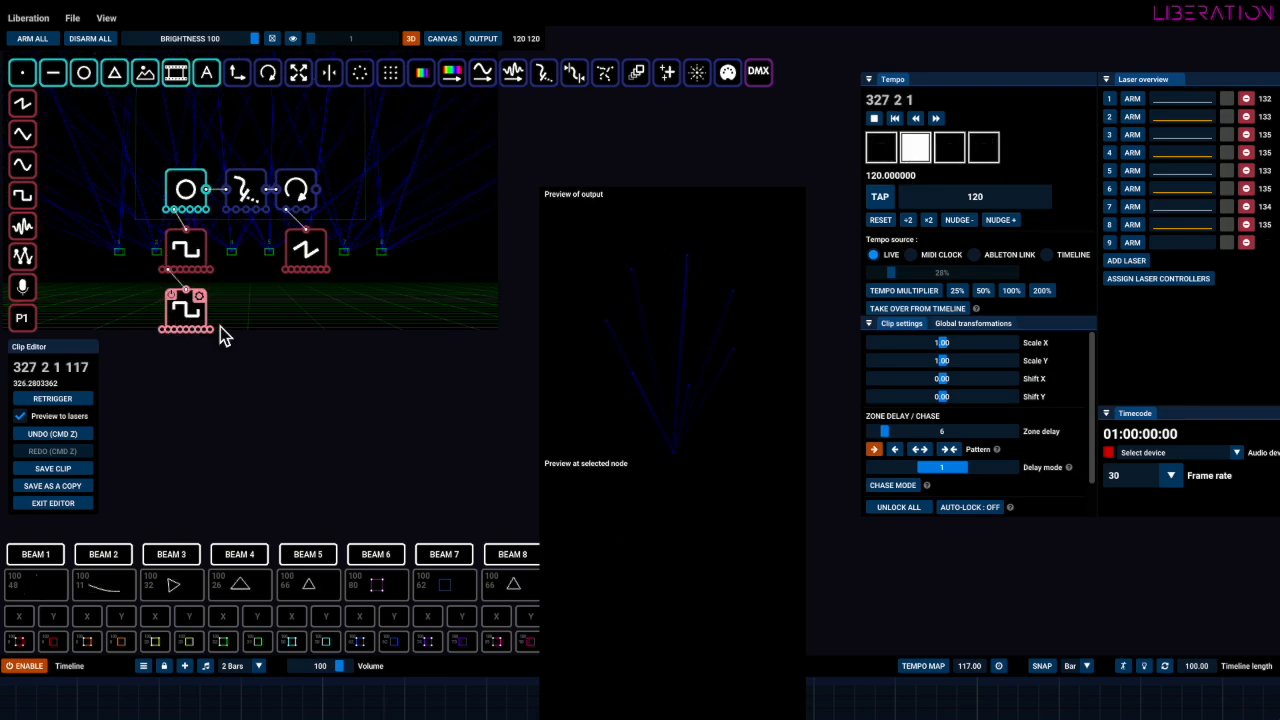
{"action": "left_click", "coordinate": [278, 352]}
{"action": "left_click", "coordinate": [65, 503]}
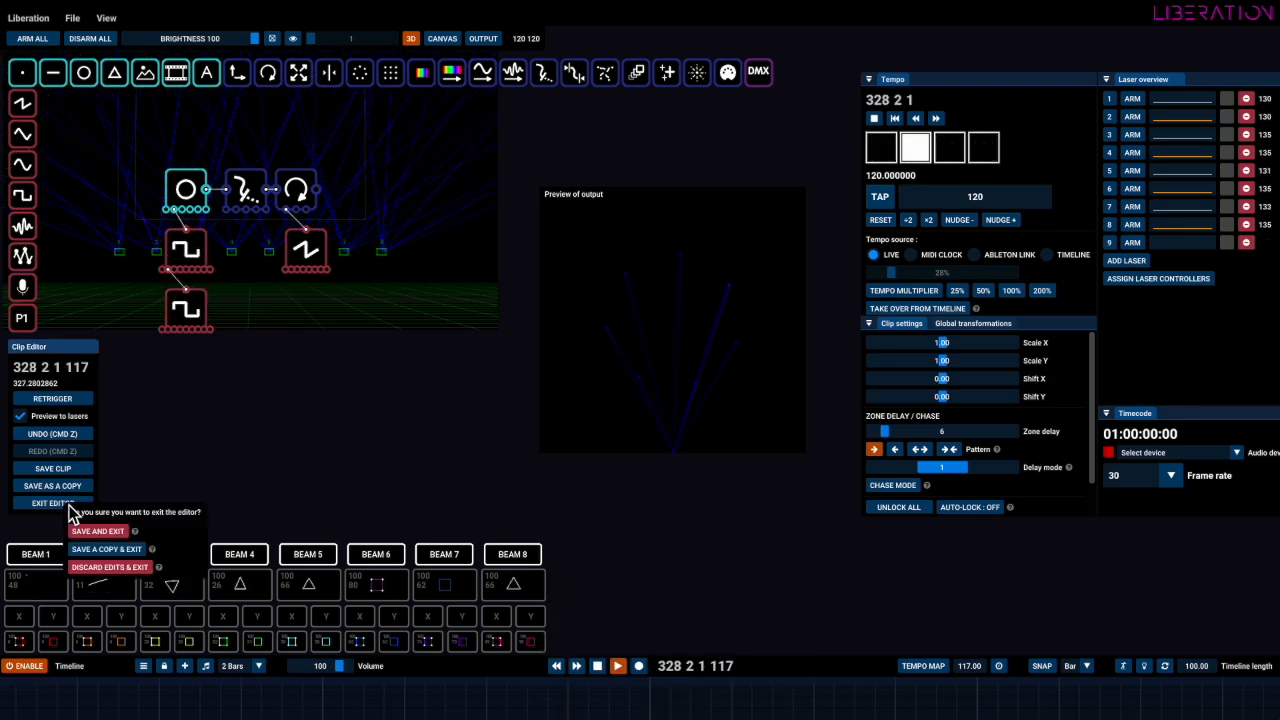
{"action": "left_click", "coordinate": [120, 568]}
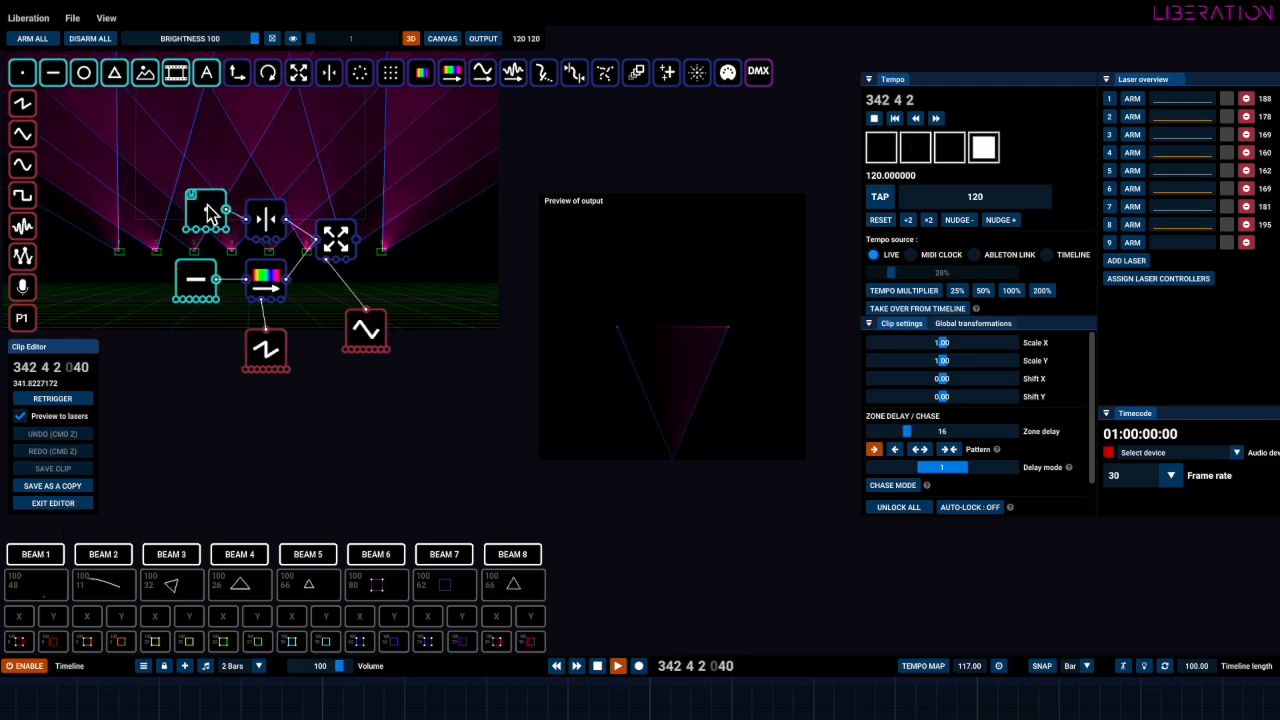
In the second-row BEAM 7 clip, detach the scale node from both branches and disable the Point Creator
{"action": "left_click_drag", "start_coordinate": [207, 215], "coordinate": [187, 204]}
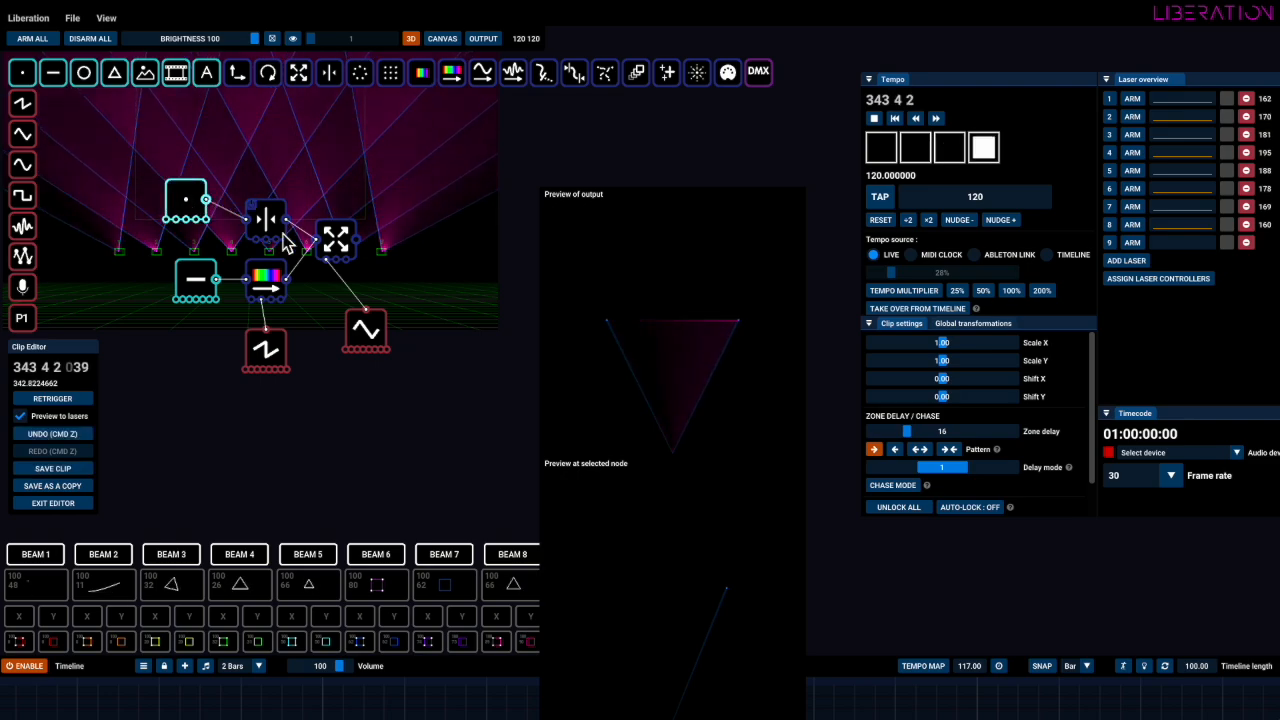
{"action": "left_click_drag", "start_coordinate": [276, 230], "coordinate": [256, 212]}
{"action": "left_click", "coordinate": [342, 254]}
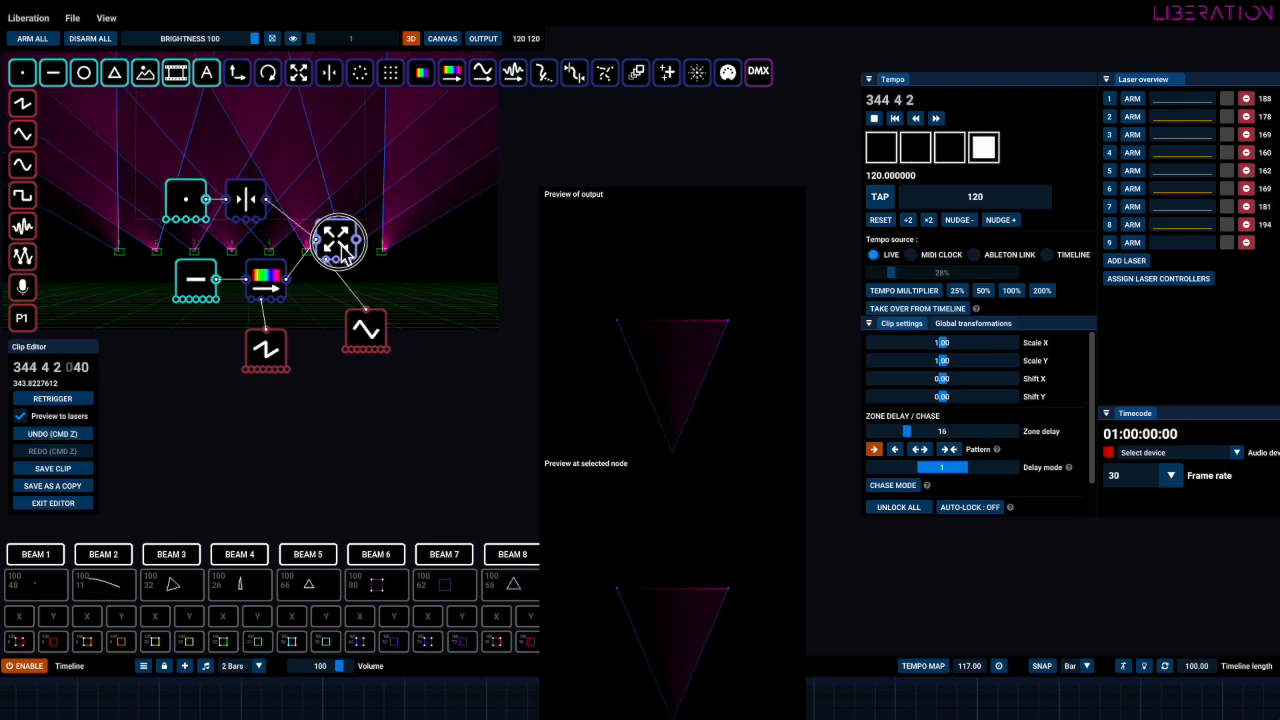
{"action": "left_click_drag", "start_coordinate": [344, 247], "coordinate": [437, 289]}
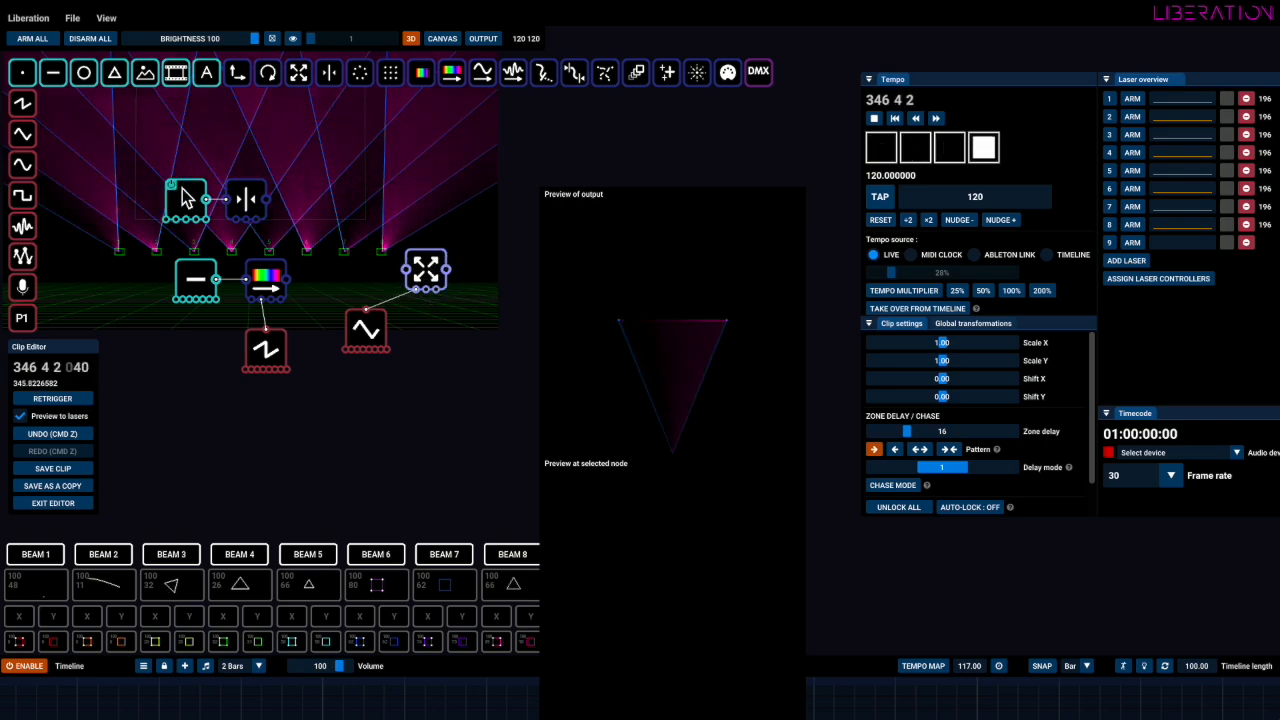
{"action": "left_click", "coordinate": [340, 206]}
Add a Dotter after the line's colour node, with spacing 111, length auto divisible by spacing and keep original enabled
{"action": "left_click", "coordinate": [516, 104]}
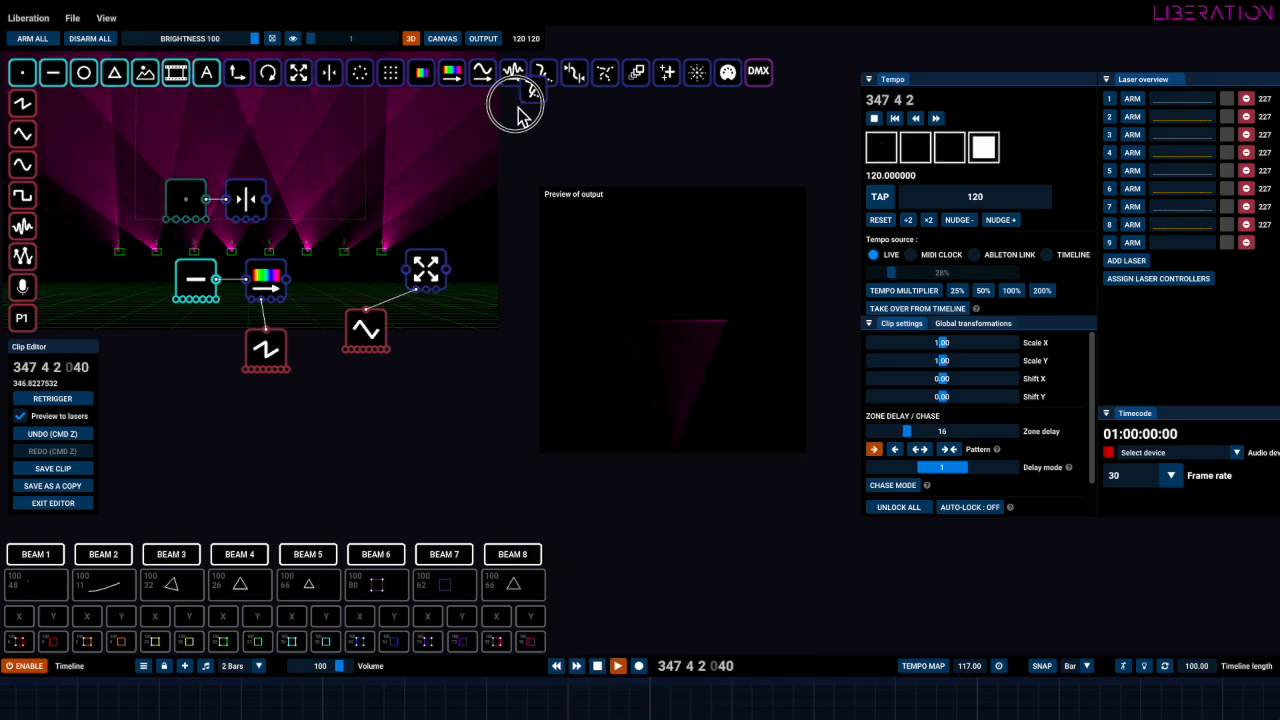
{"action": "left_click_drag", "start_coordinate": [518, 113], "coordinate": [331, 287]}
{"action": "left_click", "coordinate": [345, 270]}
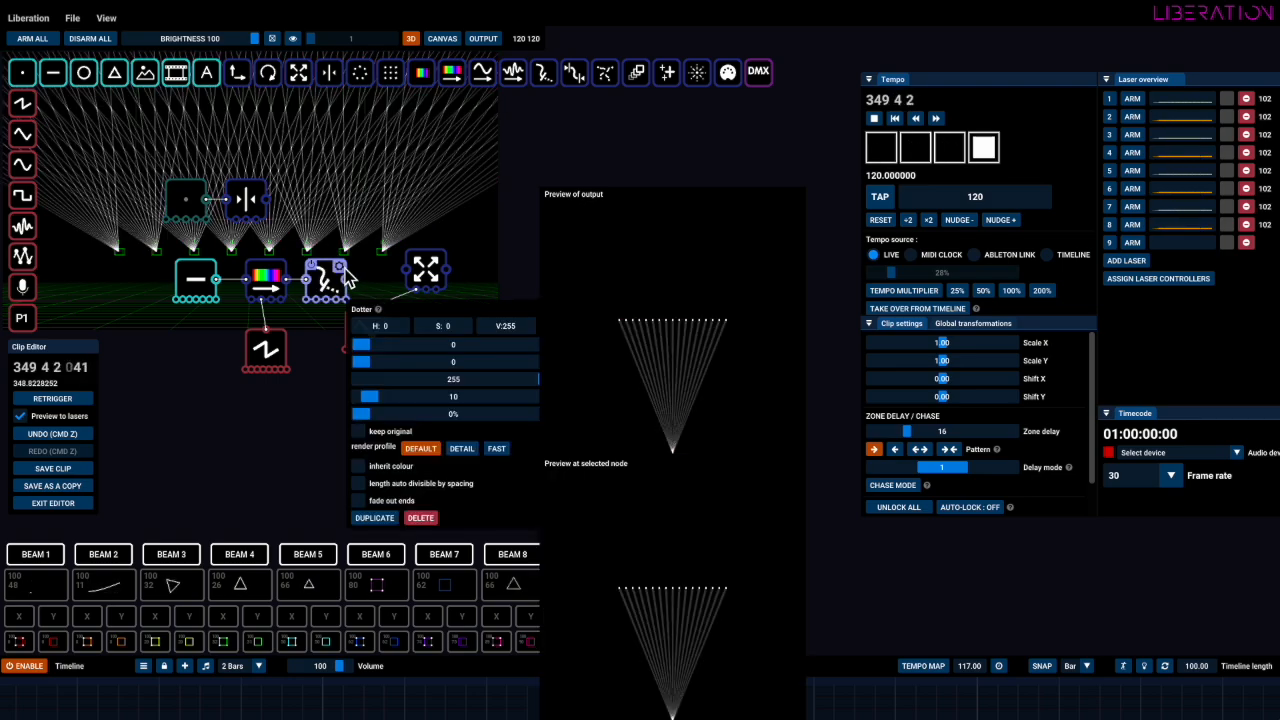
{"action": "left_click_drag", "start_coordinate": [618, 232], "coordinate": [731, 132]}
{"action": "left_click_drag", "start_coordinate": [378, 405], "coordinate": [512, 410]}
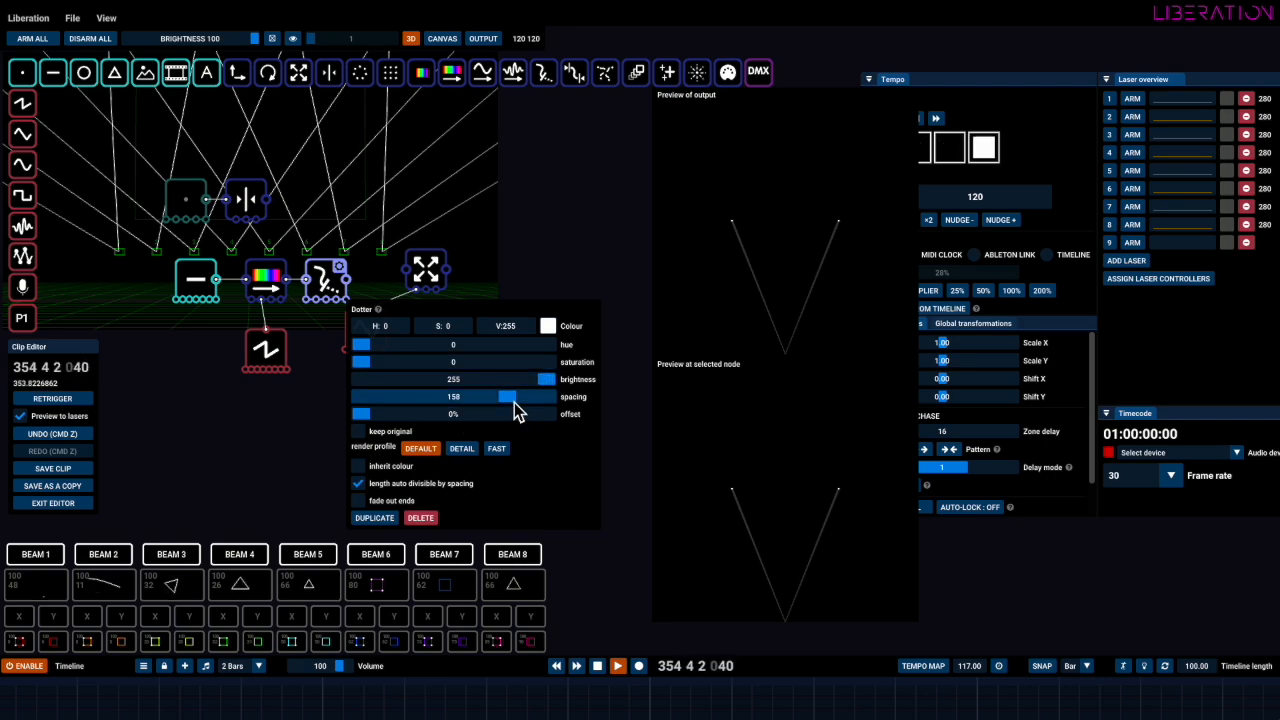
{"action": "left_click_drag", "start_coordinate": [514, 402], "coordinate": [467, 408]}
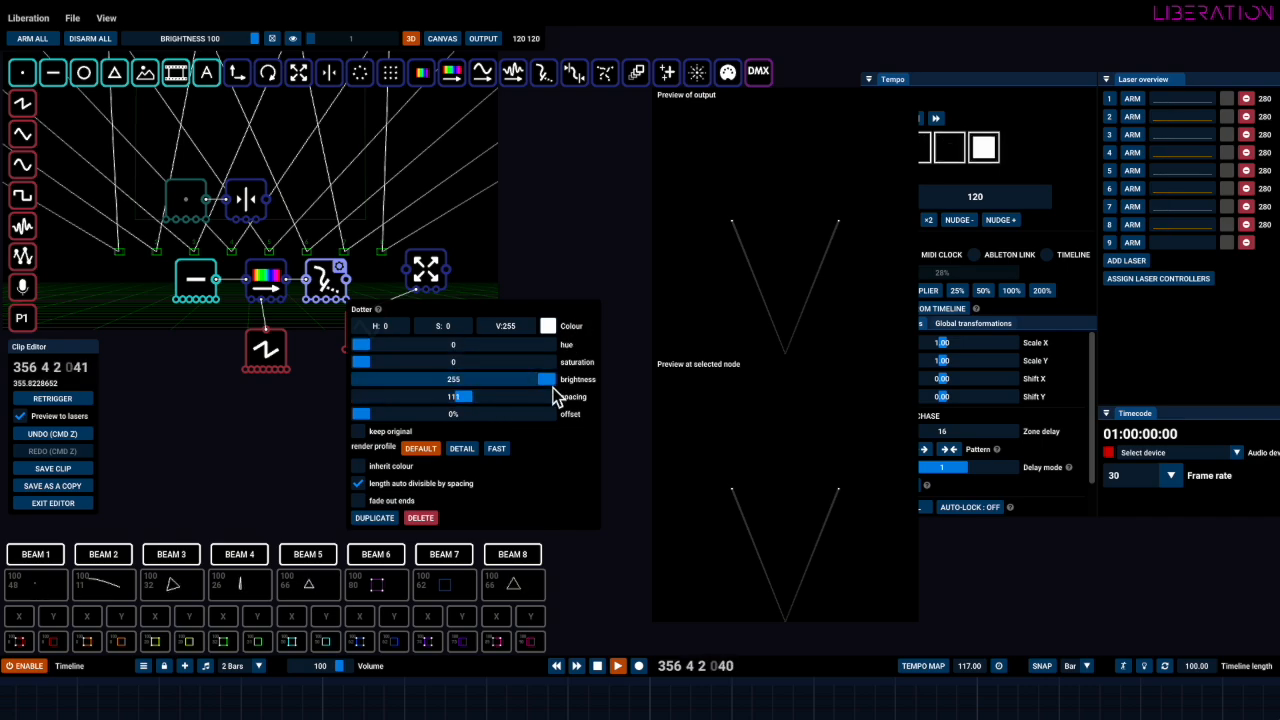
{"action": "left_click", "coordinate": [362, 432]}
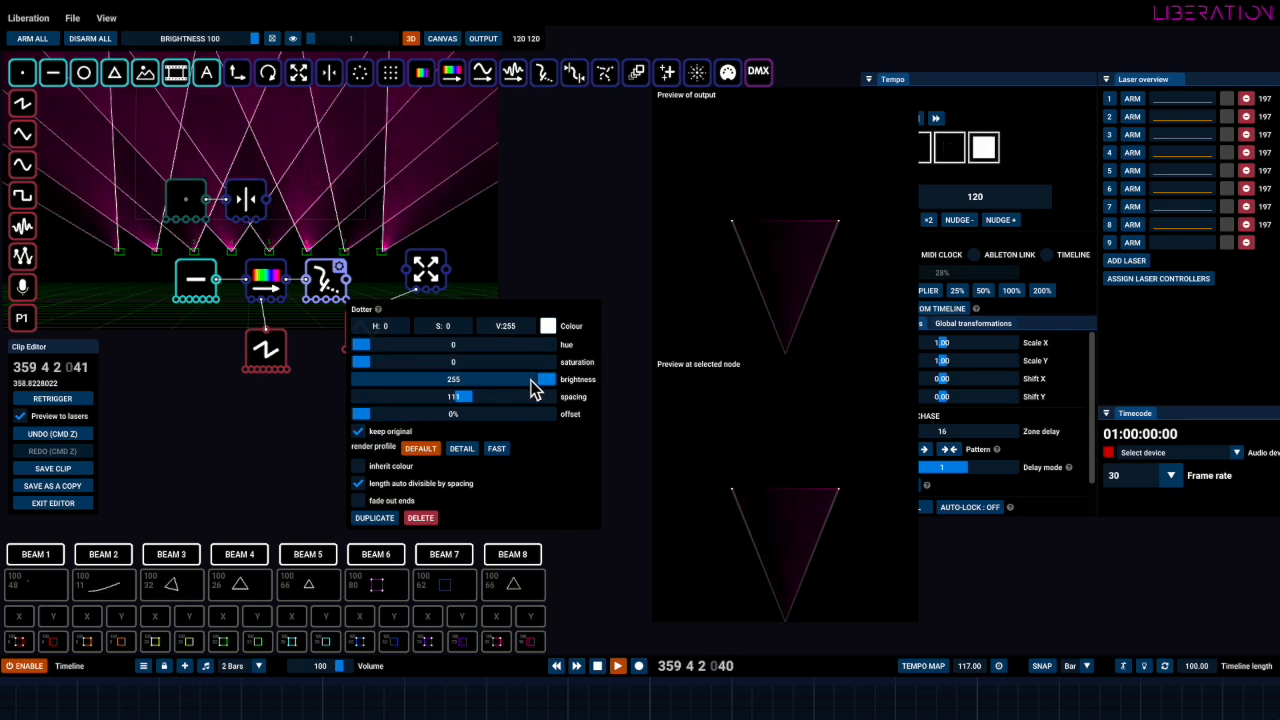
Check the Point Creator's blue and set the Dotter's saturation to 255 and hue to 159
{"action": "left_click_drag", "start_coordinate": [534, 364], "coordinate": [561, 368]}
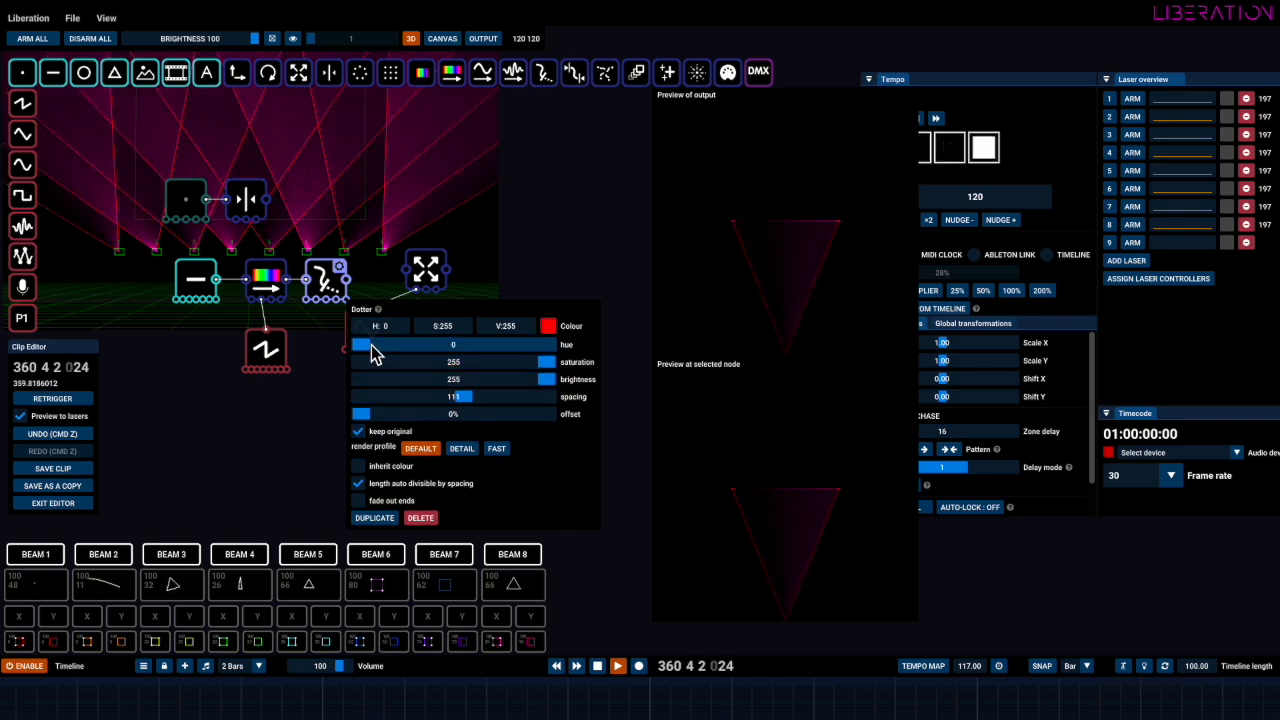
{"action": "left_click", "coordinate": [210, 193]}
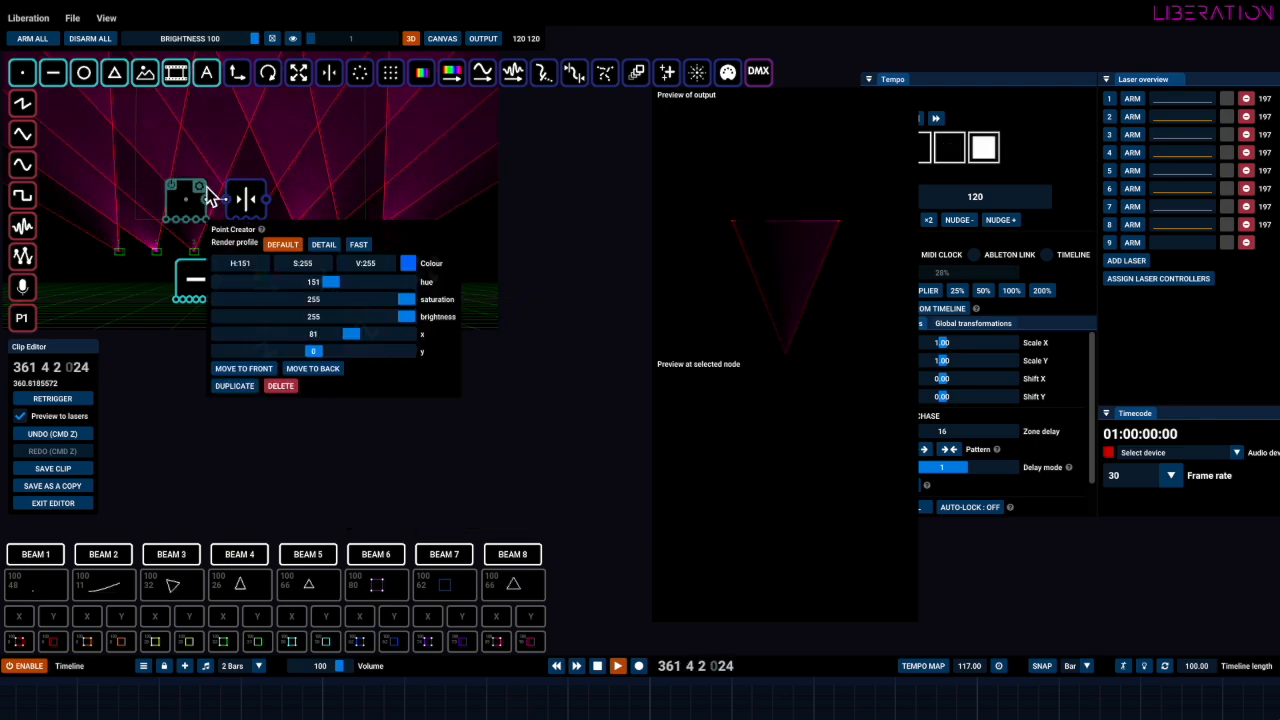
{"action": "left_click", "coordinate": [282, 164]}
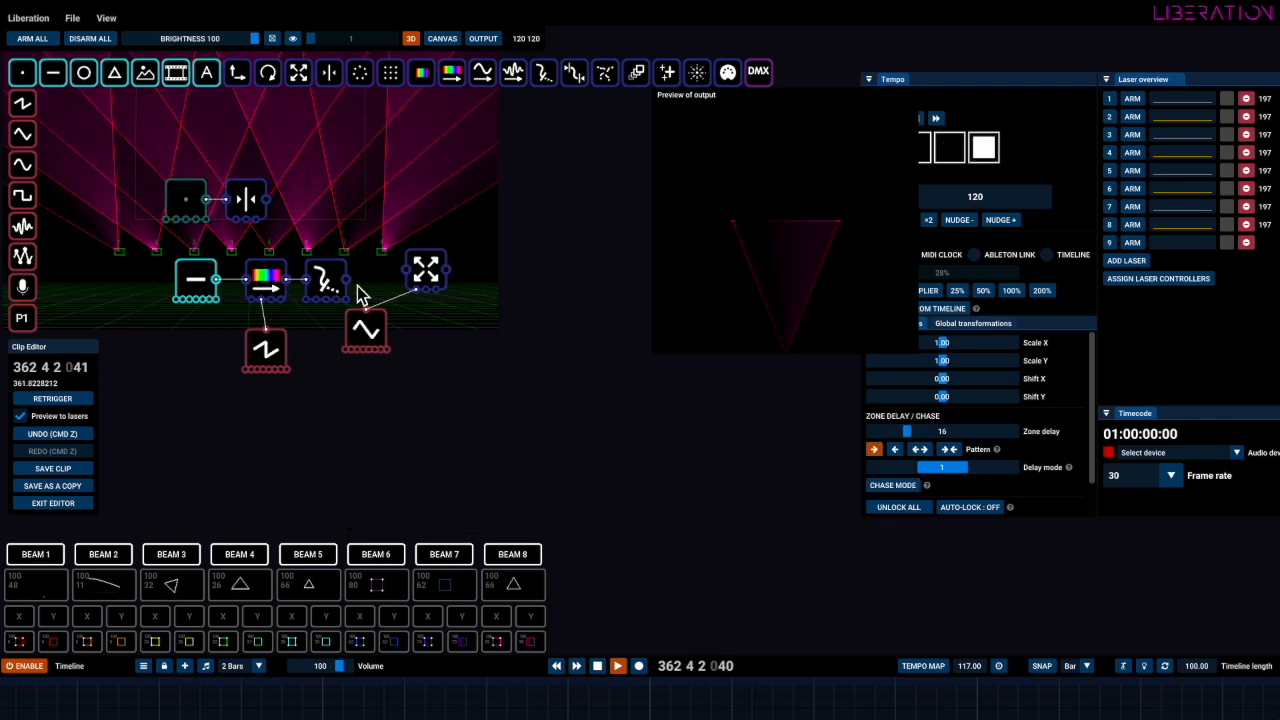
{"action": "left_click", "coordinate": [350, 280]}
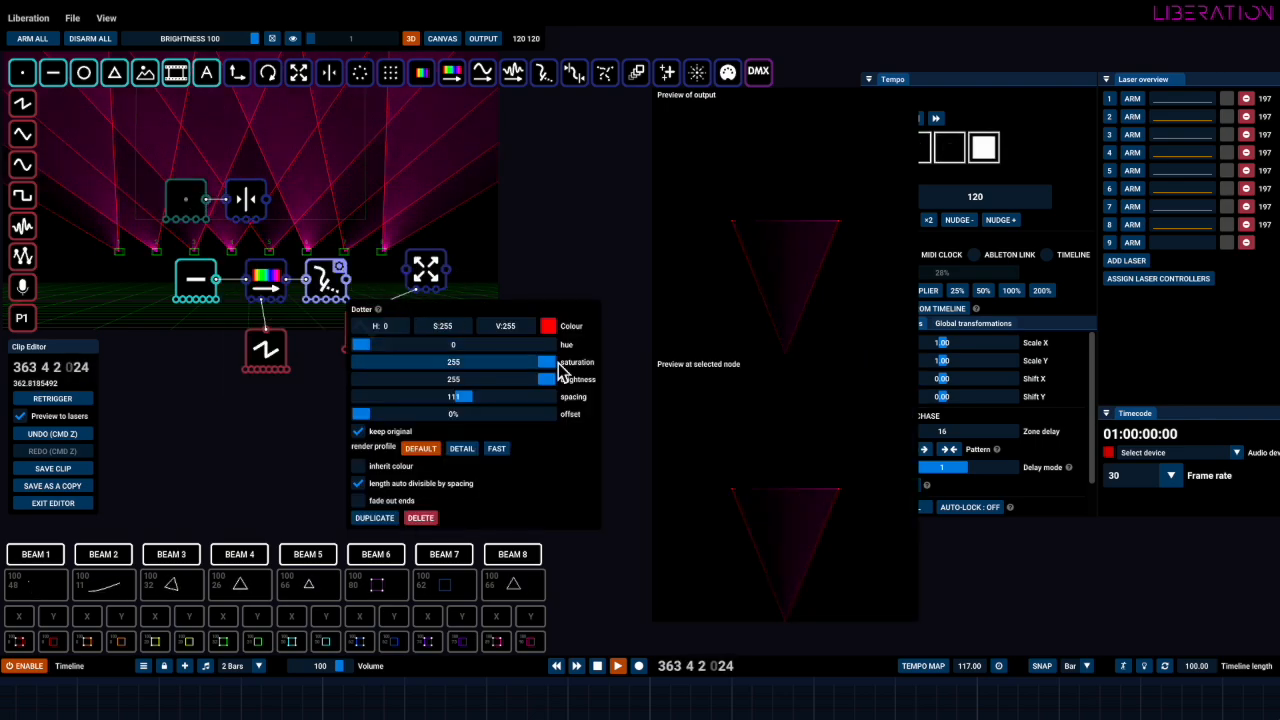
{"action": "left_click", "coordinate": [453, 345]}
{"action": "left_click_drag", "start_coordinate": [453, 345], "coordinate": [480, 358]}
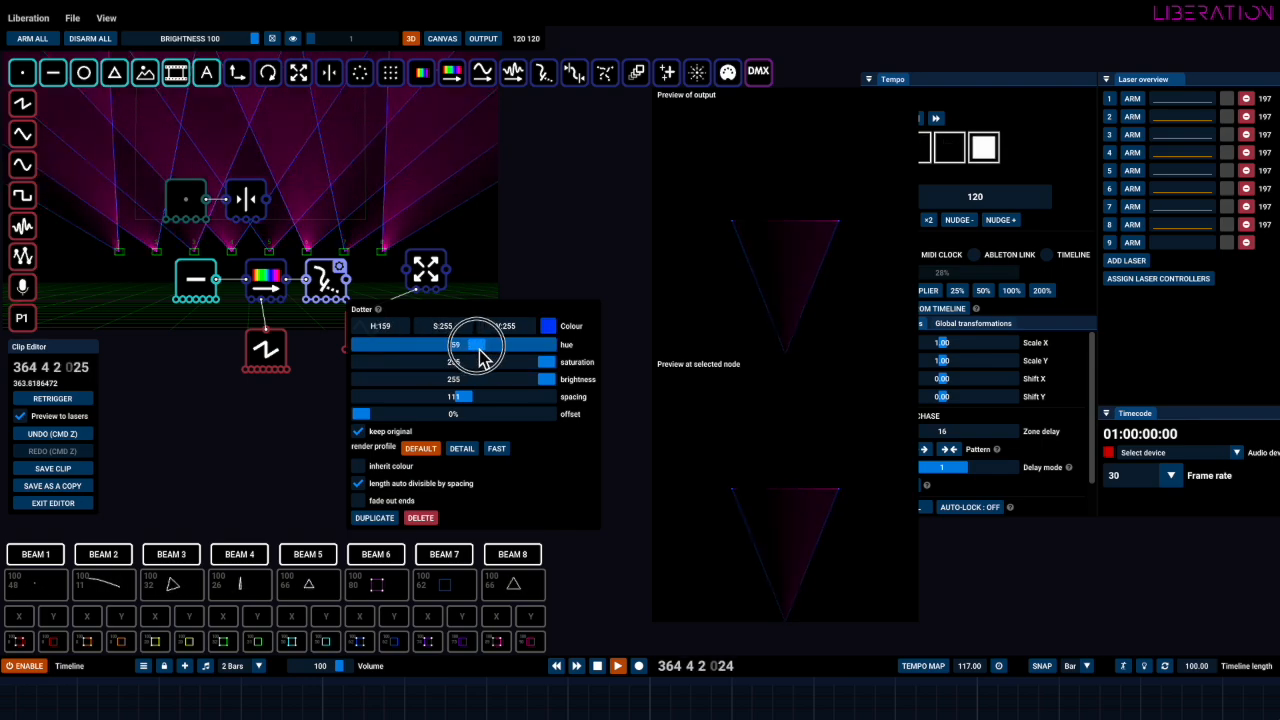
Delete the Point Creator and mirror nodes, then chain the line, colour, Dotter and scale nodes in one row with their oscillators below
{"action": "left_click", "coordinate": [277, 171]}
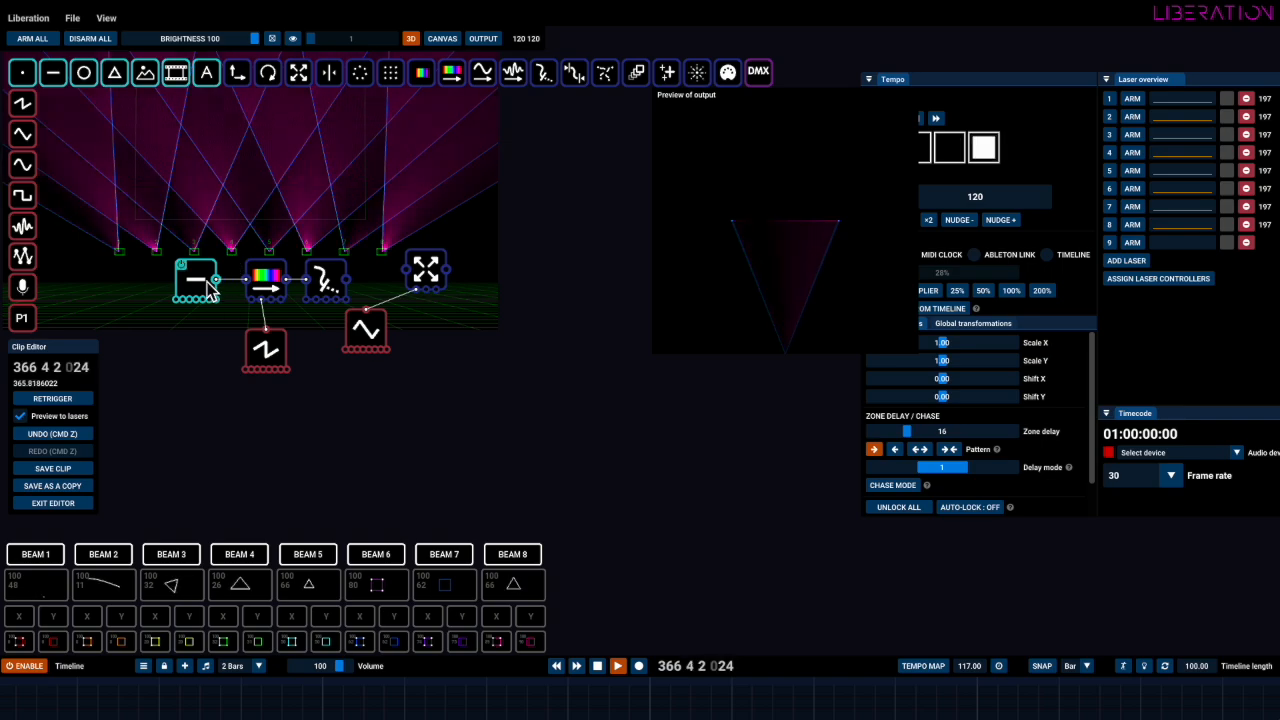
{"action": "left_click_drag", "start_coordinate": [196, 279], "coordinate": [198, 202]}
{"action": "left_click_drag", "start_coordinate": [262, 297], "coordinate": [244, 217]}
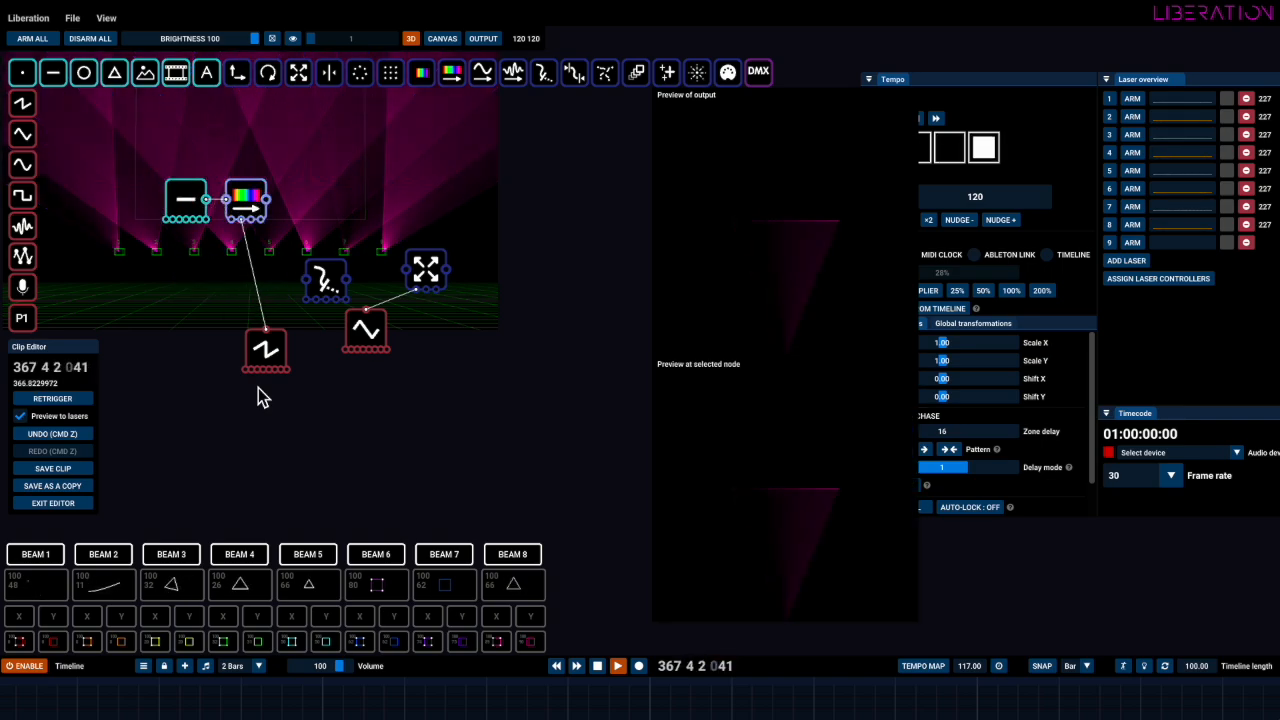
{"action": "left_click_drag", "start_coordinate": [260, 355], "coordinate": [200, 300]}
{"action": "left_click_drag", "start_coordinate": [331, 290], "coordinate": [318, 212]}
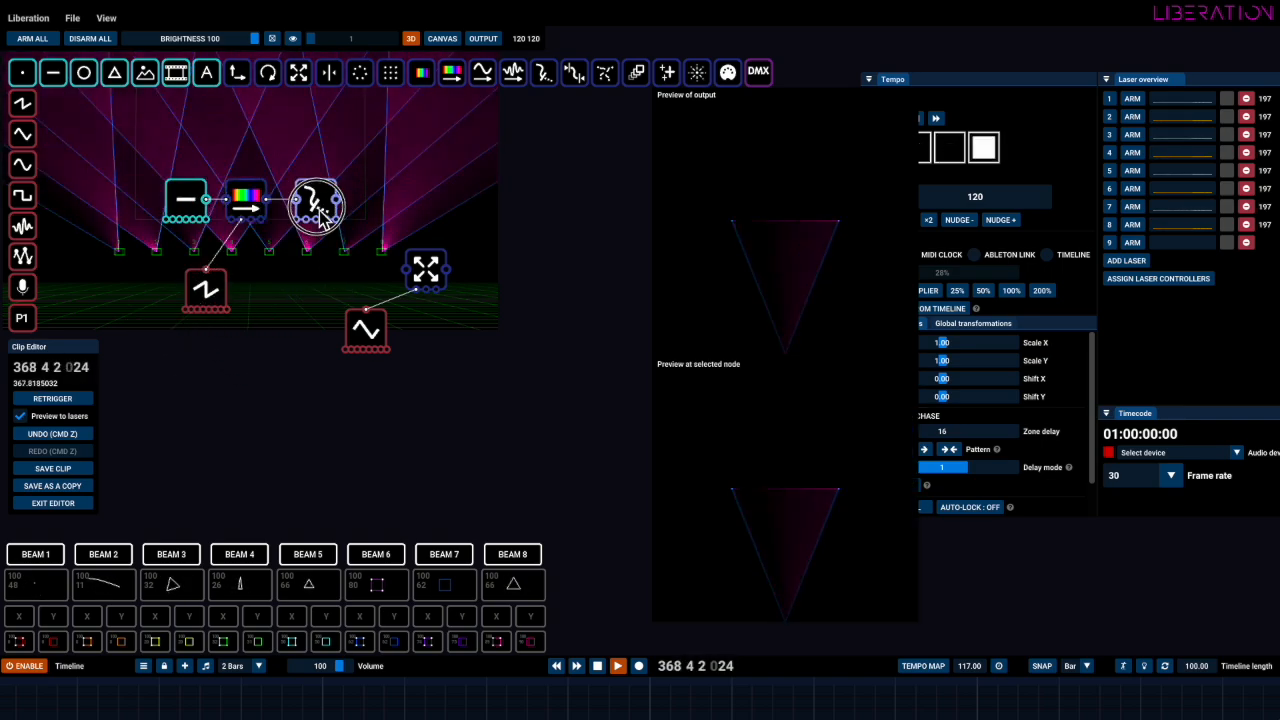
{"action": "mouse_move", "coordinate": [228, 306]}
{"action": "left_mouse_down"}
{"action": "mouse_move", "coordinate": [250, 292]}
{"action": "mouse_move", "coordinate": [240, 300]}
{"action": "left_mouse_up"}
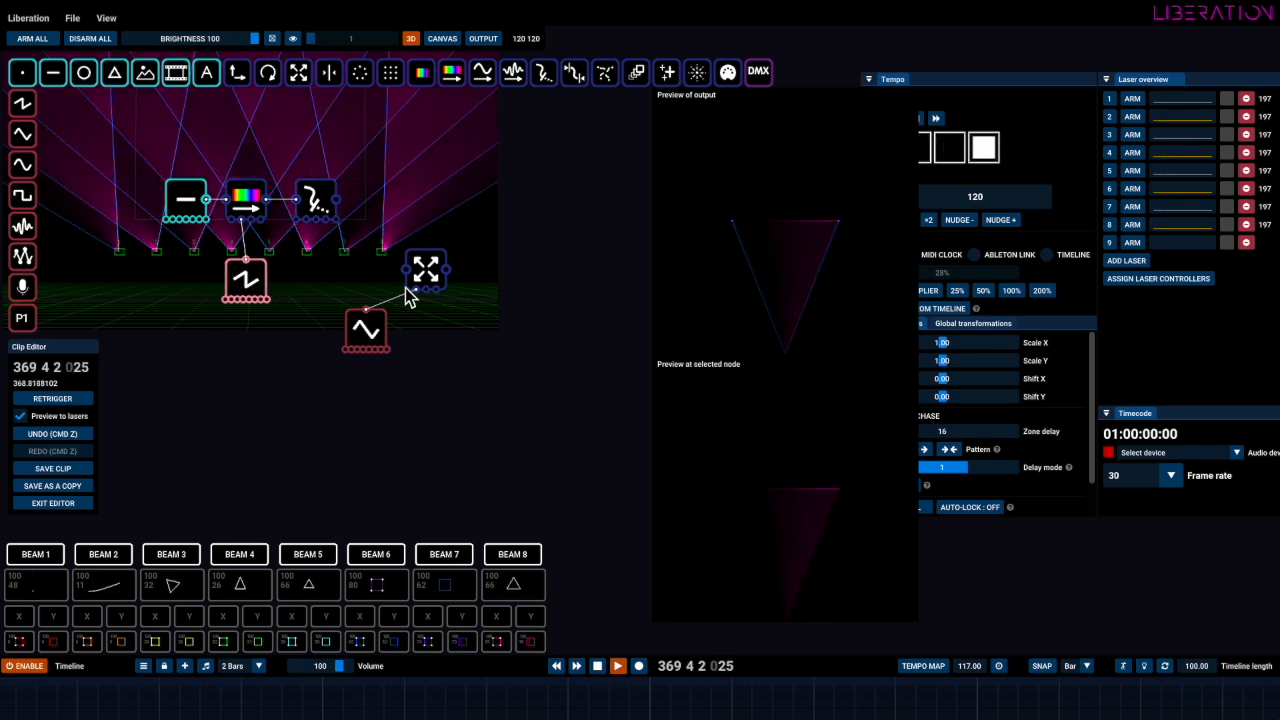
{"action": "left_click_drag", "start_coordinate": [408, 292], "coordinate": [383, 212]}
{"action": "left_click_drag", "start_coordinate": [367, 340], "coordinate": [389, 285]}
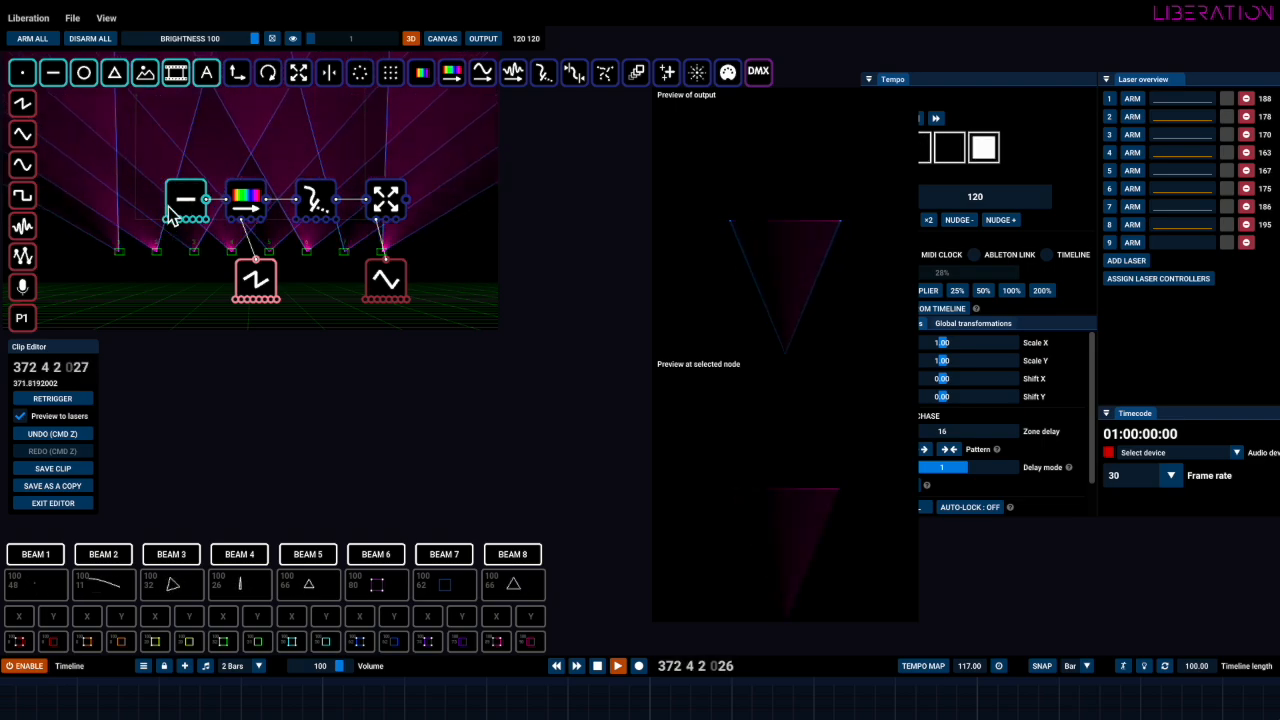
{"action": "left_click", "coordinate": [167, 306]}
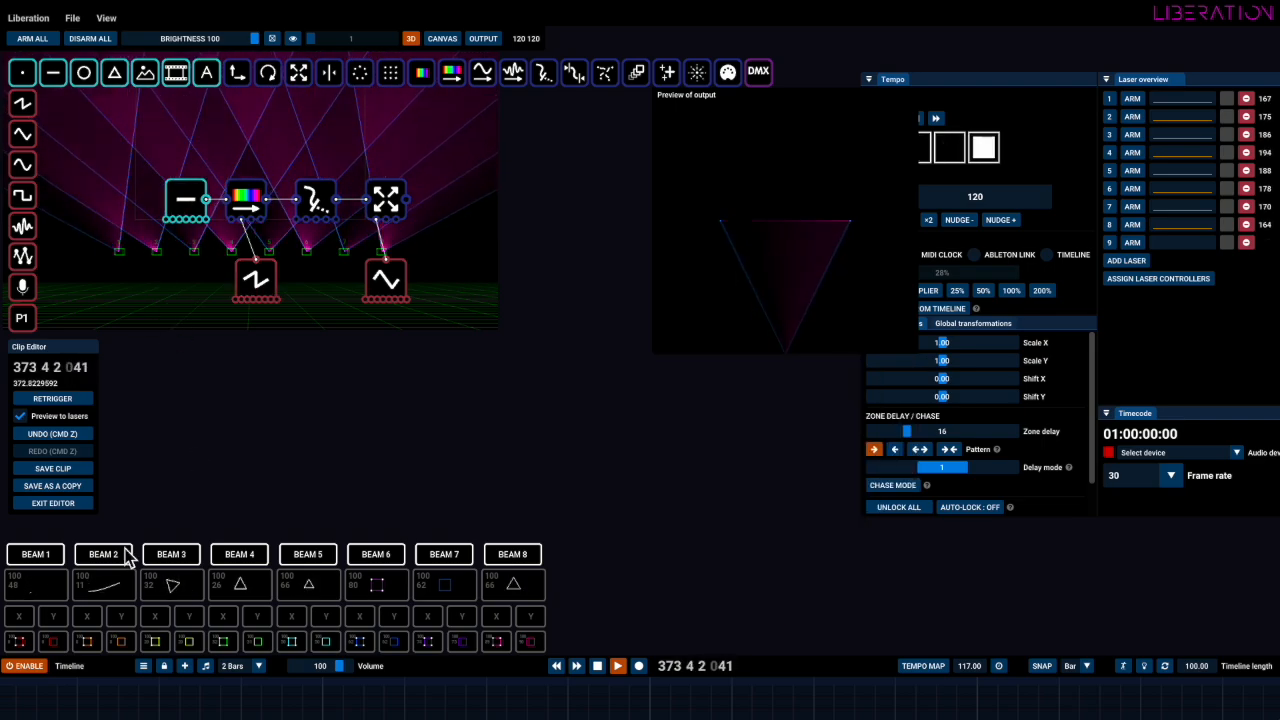
Save the rebuilt clip, exit the editor and move the clip to the second row of BEAM 3
{"action": "left_click", "coordinate": [70, 510]}
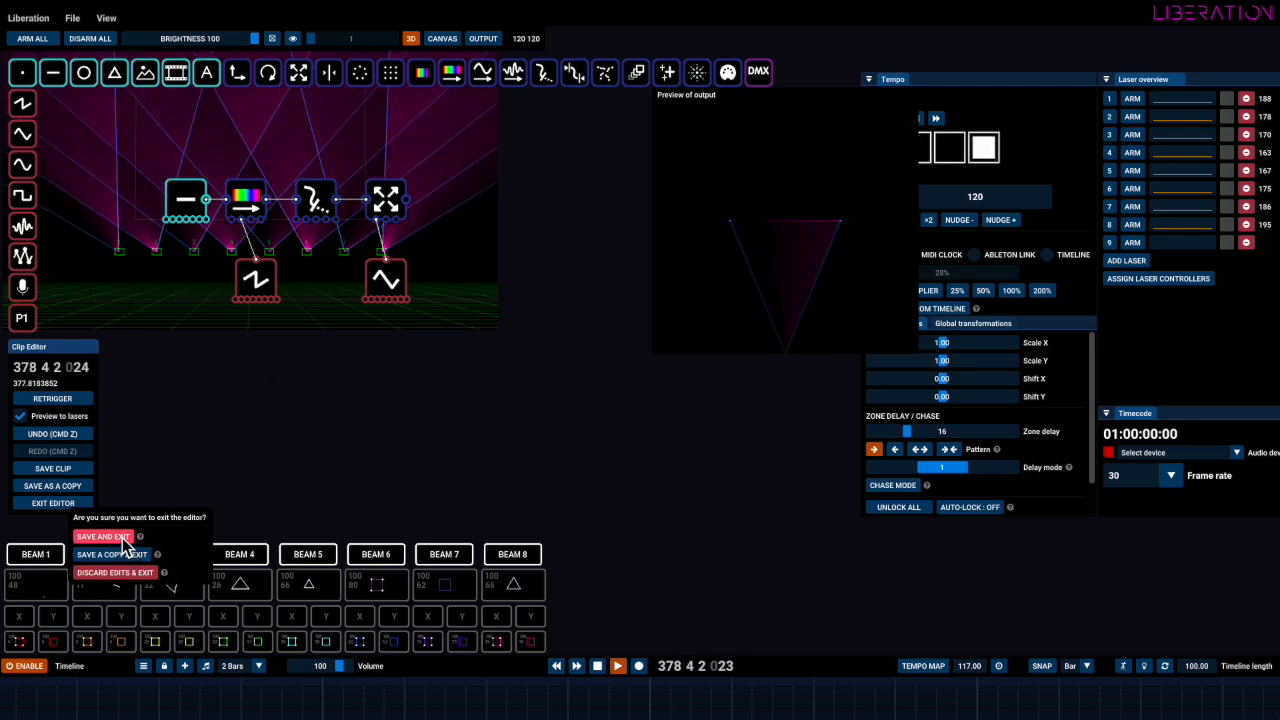
{"action": "left_click", "coordinate": [122, 539]}
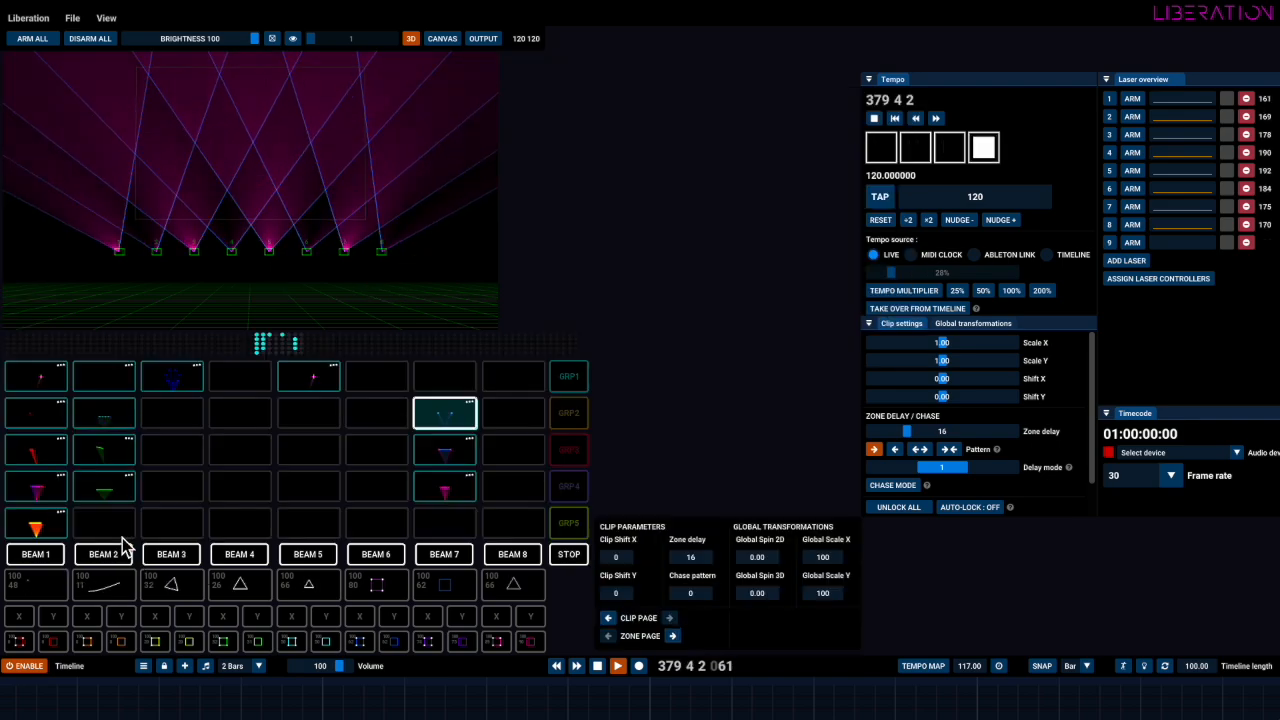
{"action": "left_click_drag", "start_coordinate": [440, 418], "coordinate": [207, 425]}
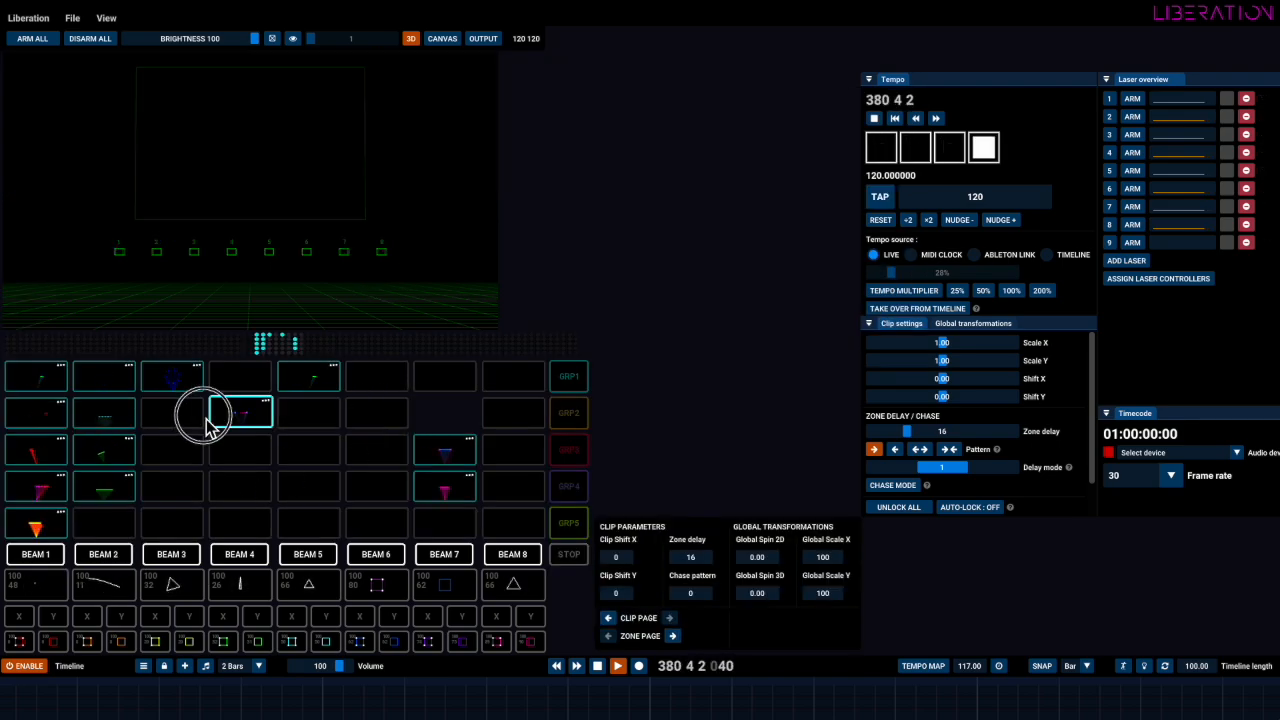
Open the third-row BEAM 7 clip for editing and separate the scale node from the disabled Point Creator and mirror branch
{"action": "left_click", "coordinate": [443, 451]}
{"action": "right_click", "coordinate": [443, 455]}
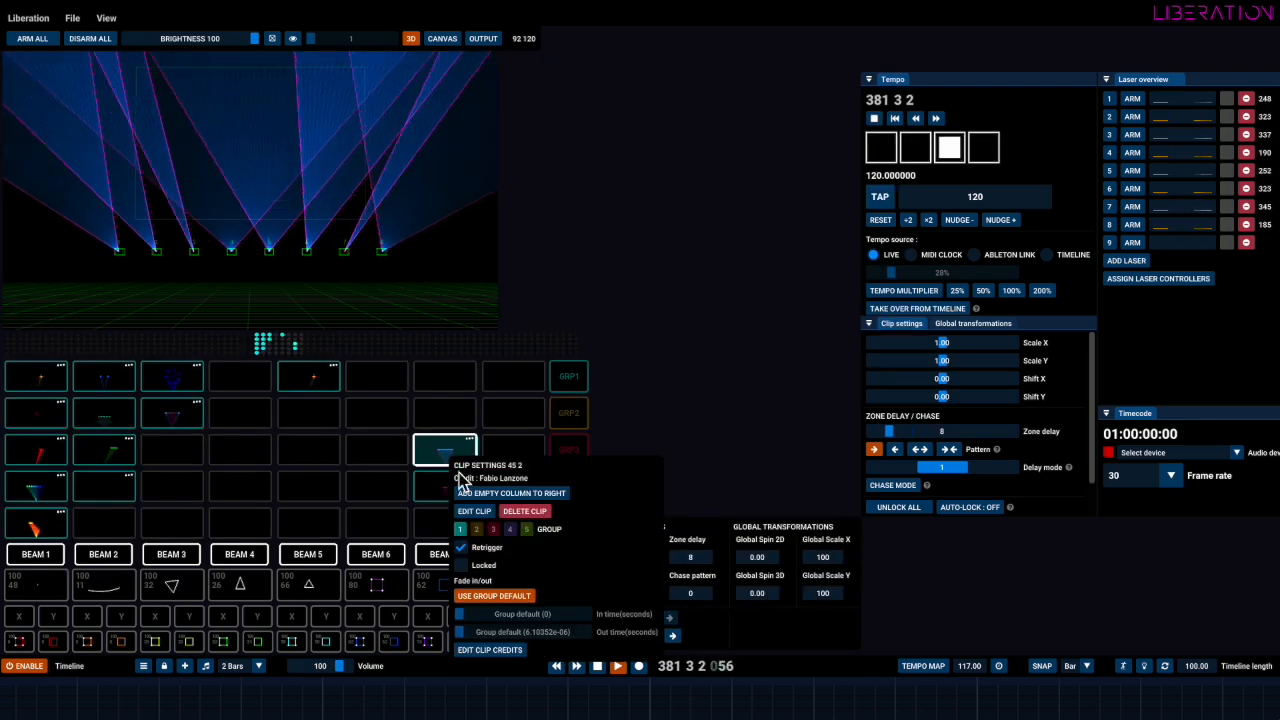
{"action": "left_click", "coordinate": [468, 520]}
{"action": "left_click", "coordinate": [210, 145]}
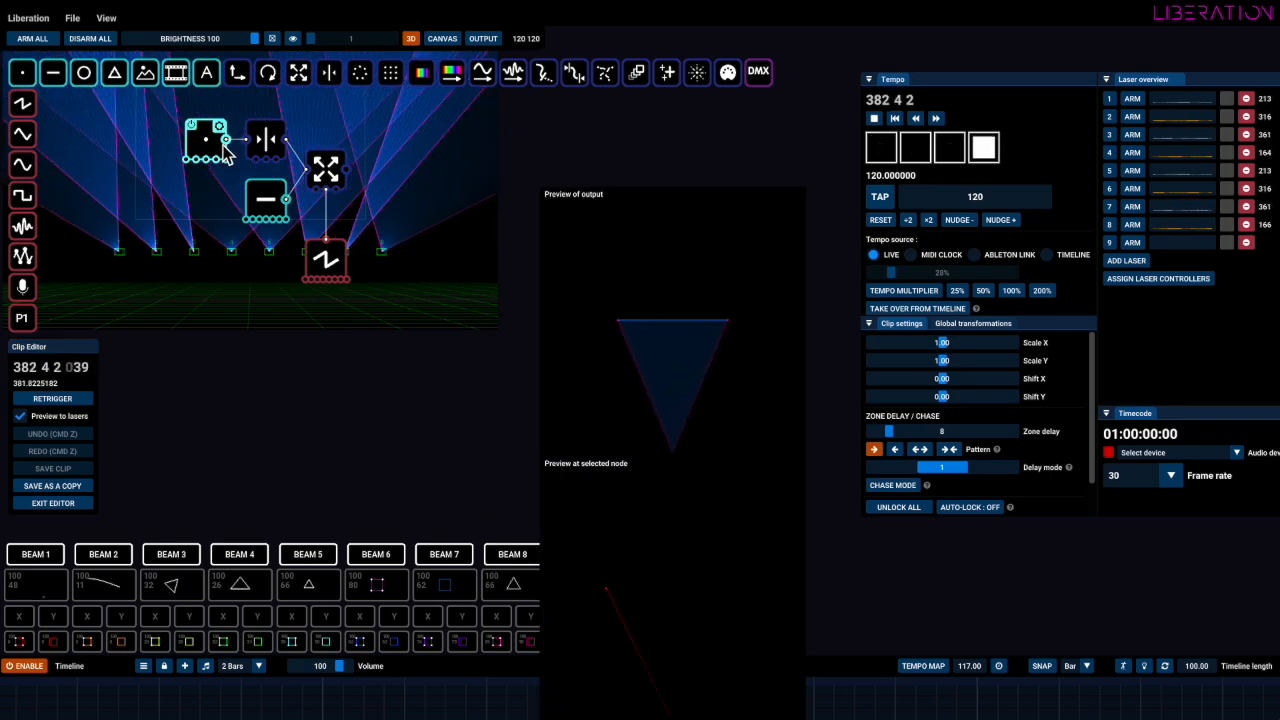
{"action": "left_click_drag", "start_coordinate": [278, 148], "coordinate": [290, 130]}
{"action": "left_click", "coordinate": [203, 137]}
{"action": "left_click_drag", "start_coordinate": [326, 171], "coordinate": [395, 200]}
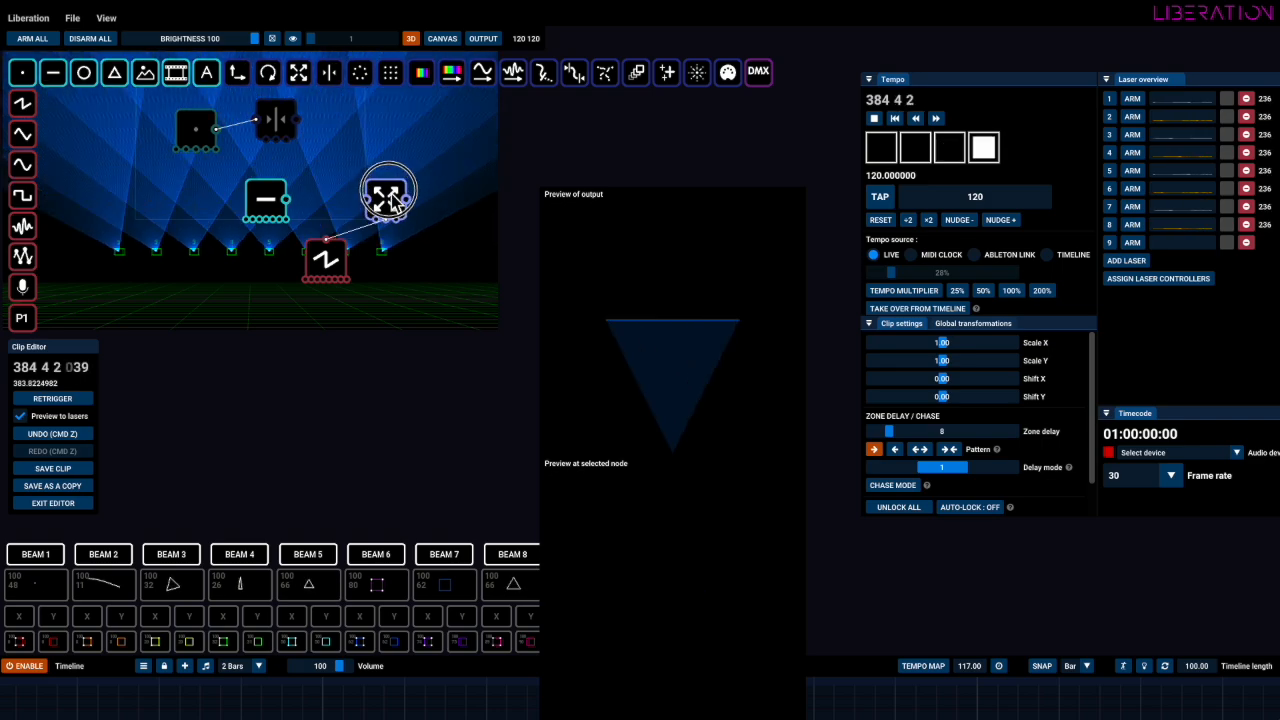
Insert a Dotter between the line and scale nodes, with keep original, length auto divisible by spacing and spacing 131
{"action": "left_click_drag", "start_coordinate": [543, 72], "coordinate": [323, 200]}
{"action": "left_click", "coordinate": [346, 211]}
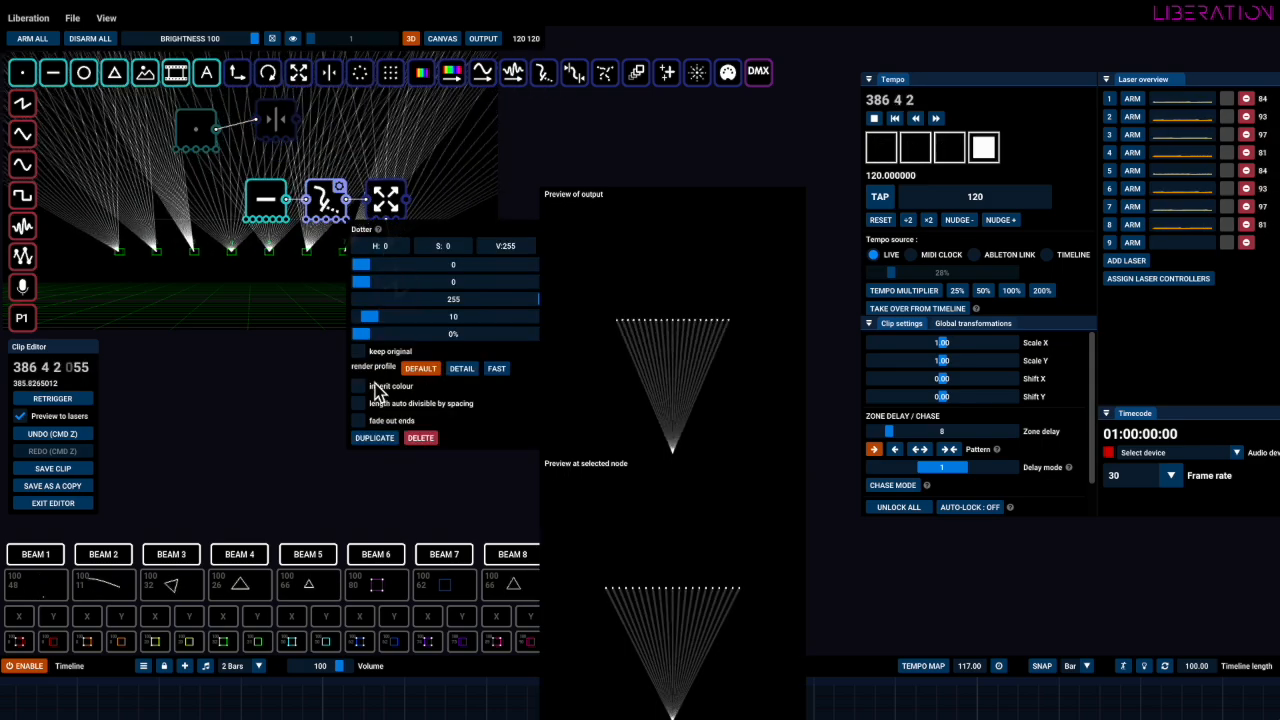
{"action": "left_click", "coordinate": [359, 352]}
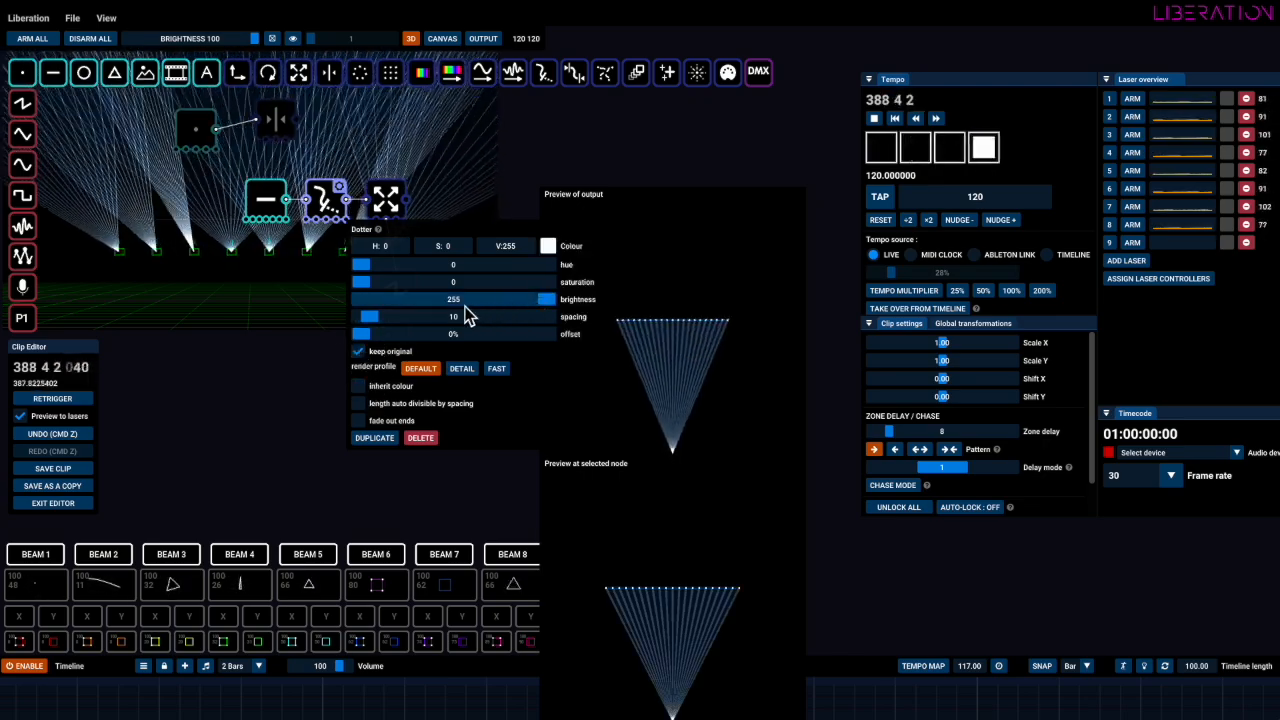
{"action": "left_click", "coordinate": [362, 404]}
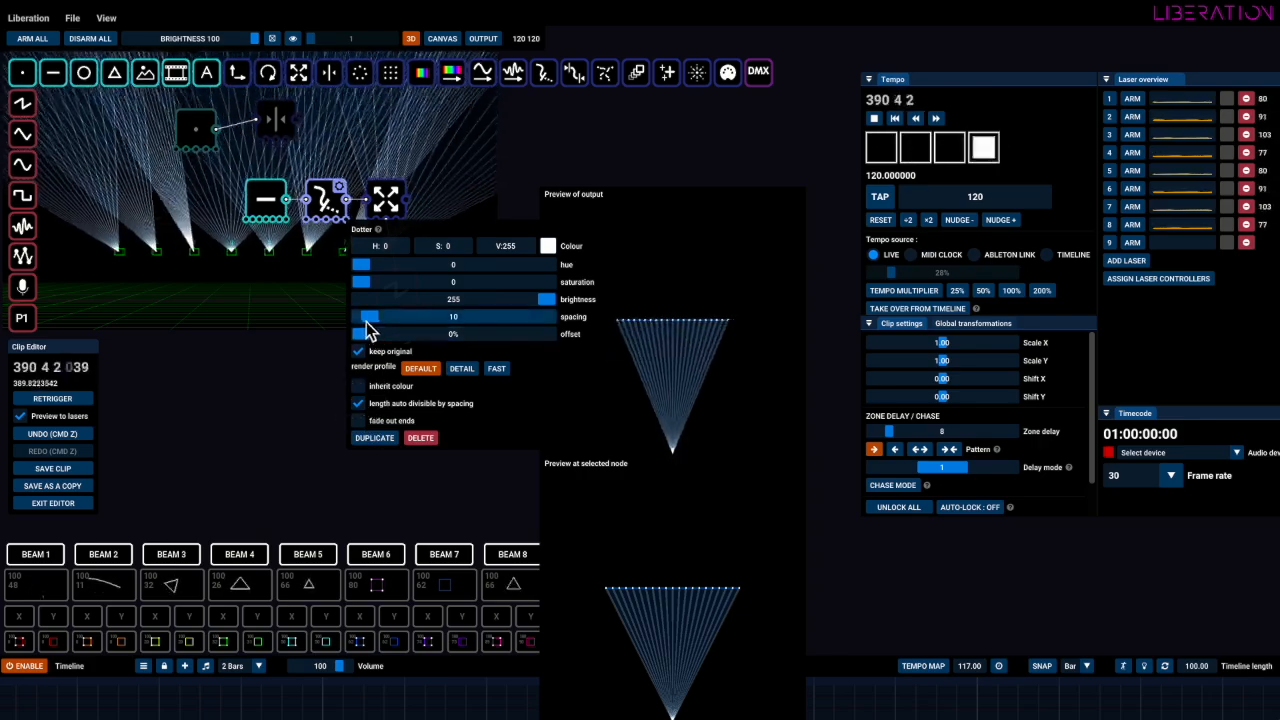
{"action": "left_click_drag", "start_coordinate": [366, 320], "coordinate": [485, 324]}
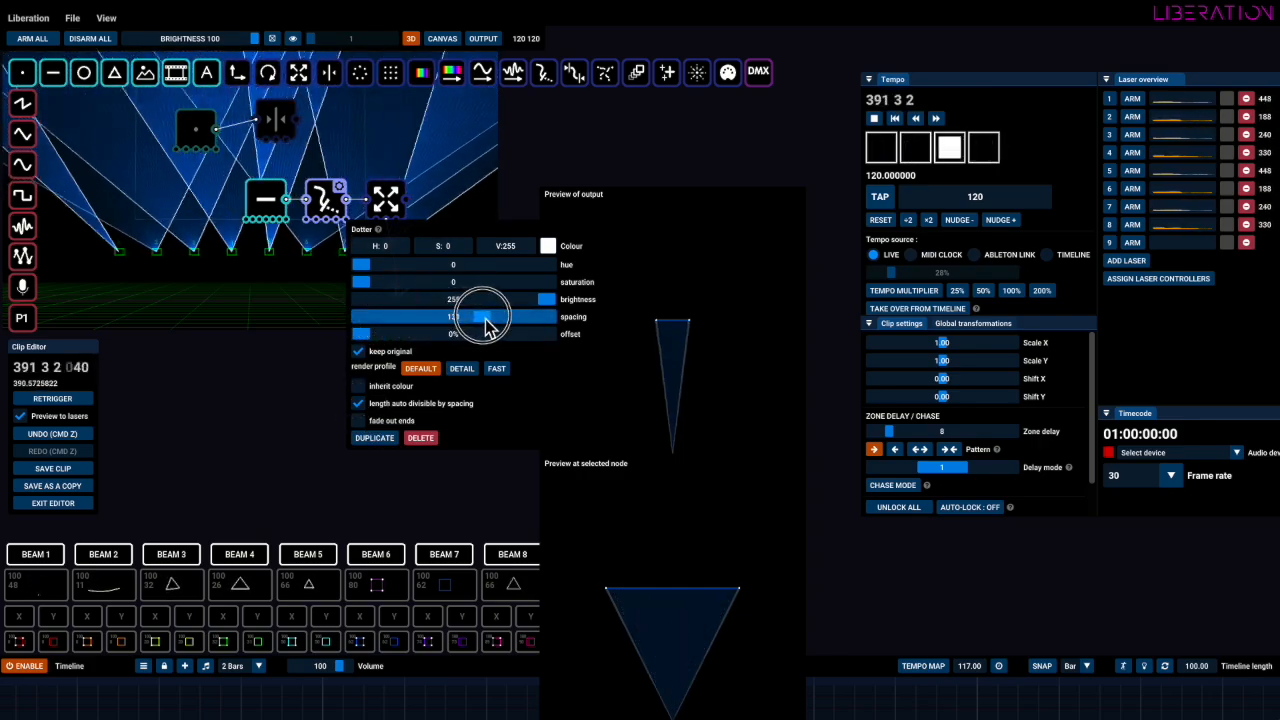
Set the Dotter's saturation to 255, match its hue to the disabled Point Creator's, and delete the Point Creator and mirror nodes
{"action": "left_click", "coordinate": [545, 283]}
{"action": "left_click_drag", "start_coordinate": [457, 265], "coordinate": [449, 270]}
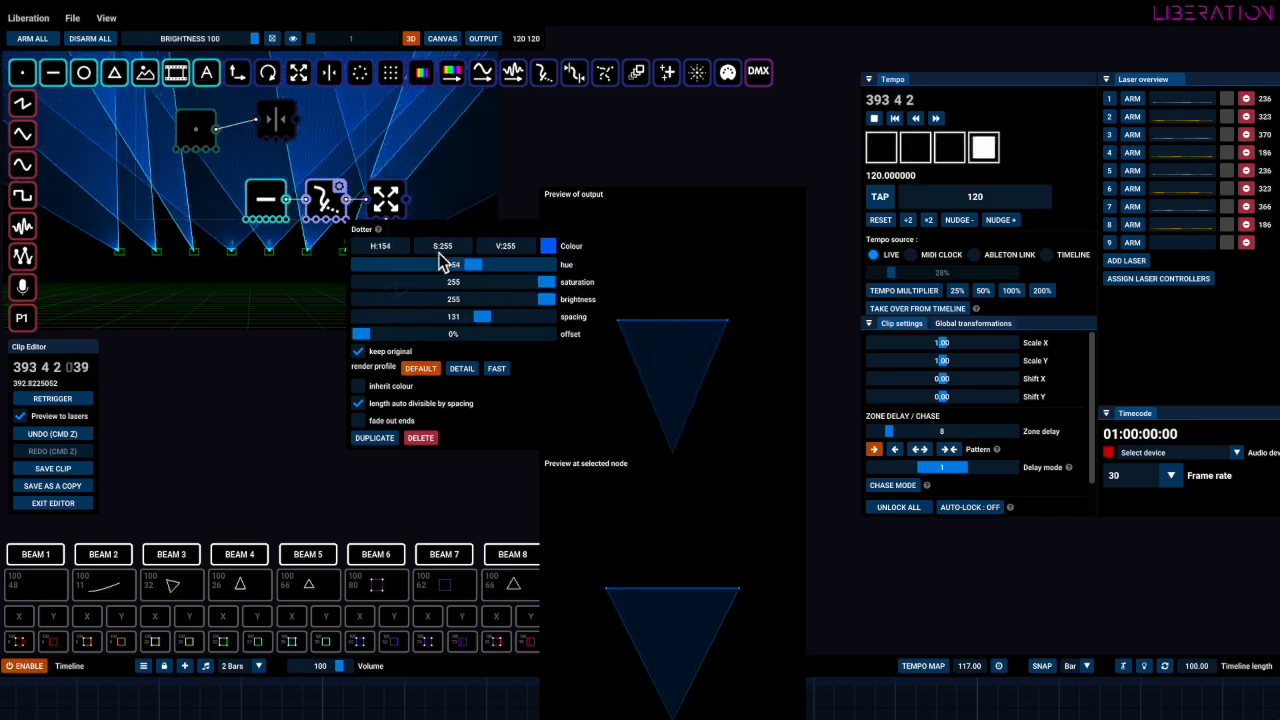
{"action": "left_click", "coordinate": [210, 118]}
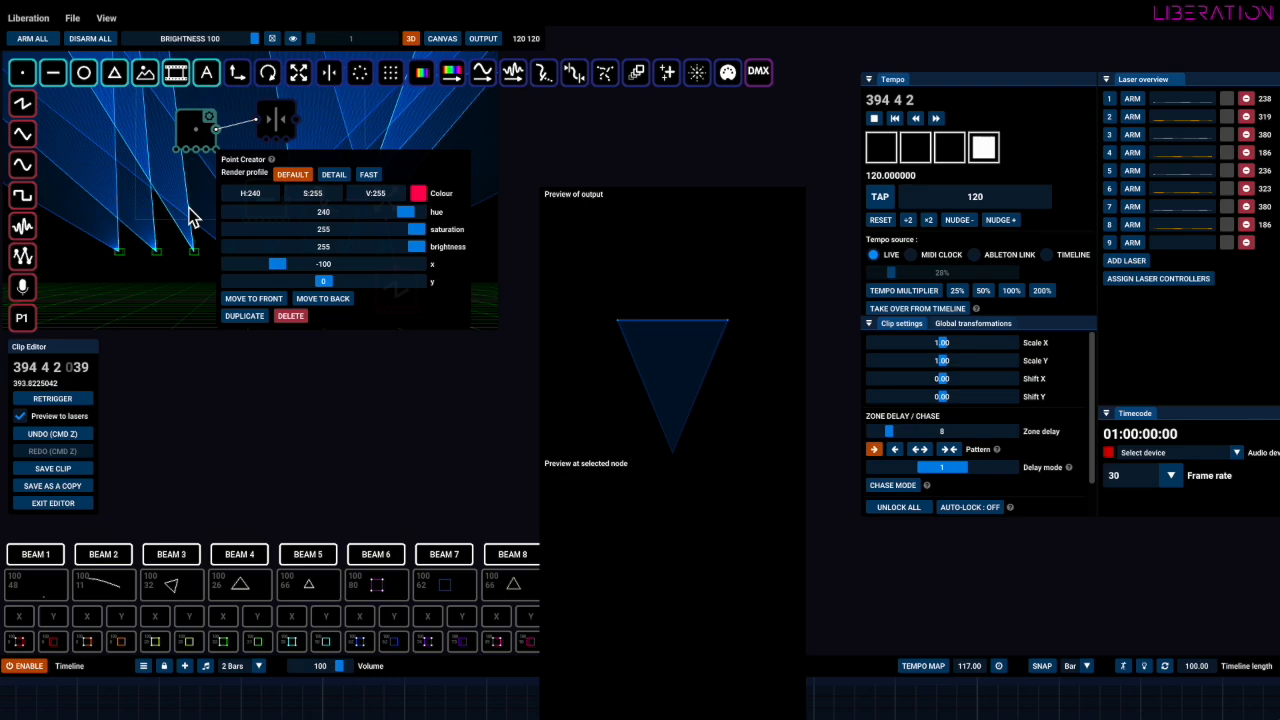
{"action": "left_click", "coordinate": [305, 140]}
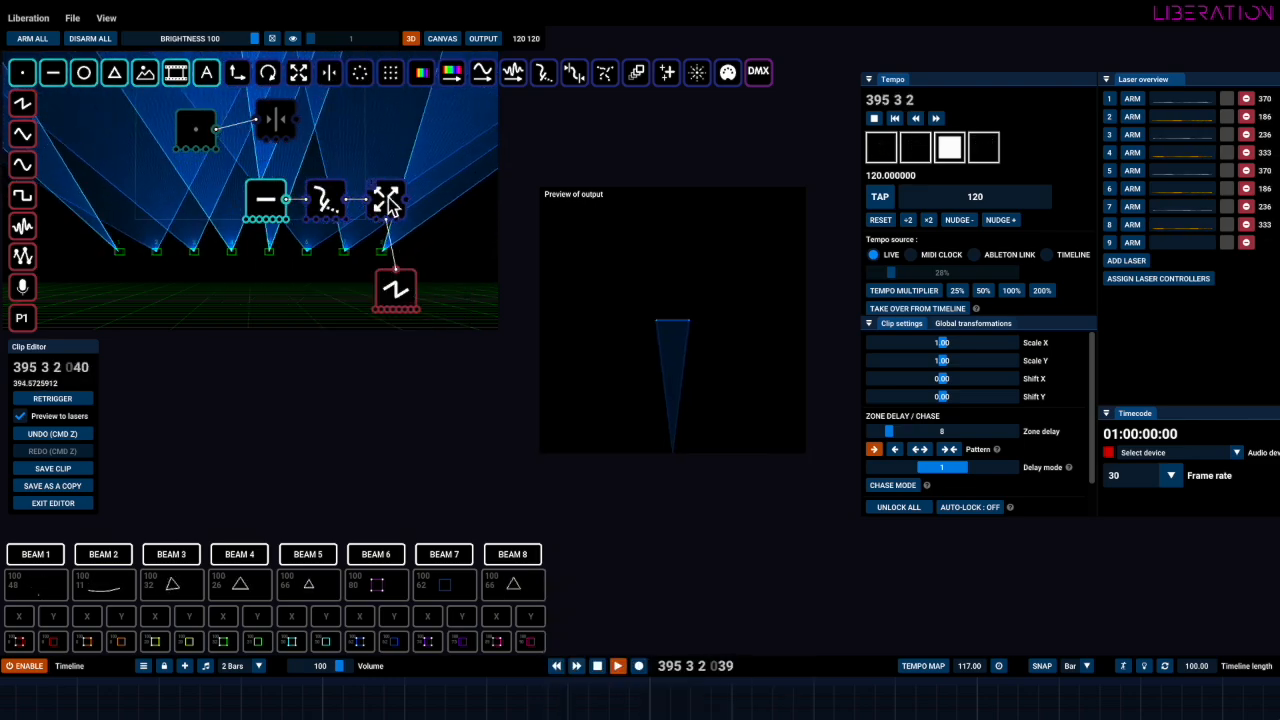
{"action": "left_click", "coordinate": [330, 198]}
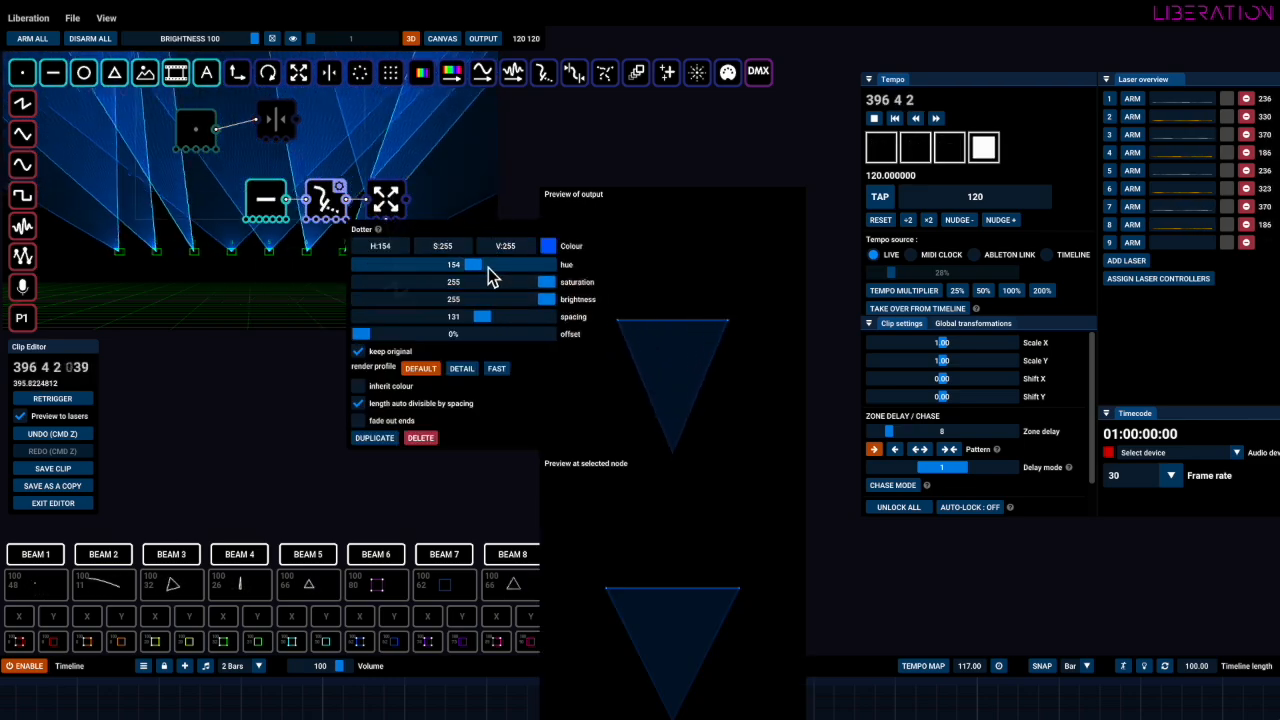
{"action": "left_click_drag", "start_coordinate": [486, 267], "coordinate": [540, 265]}
{"action": "left_click", "coordinate": [281, 304]}
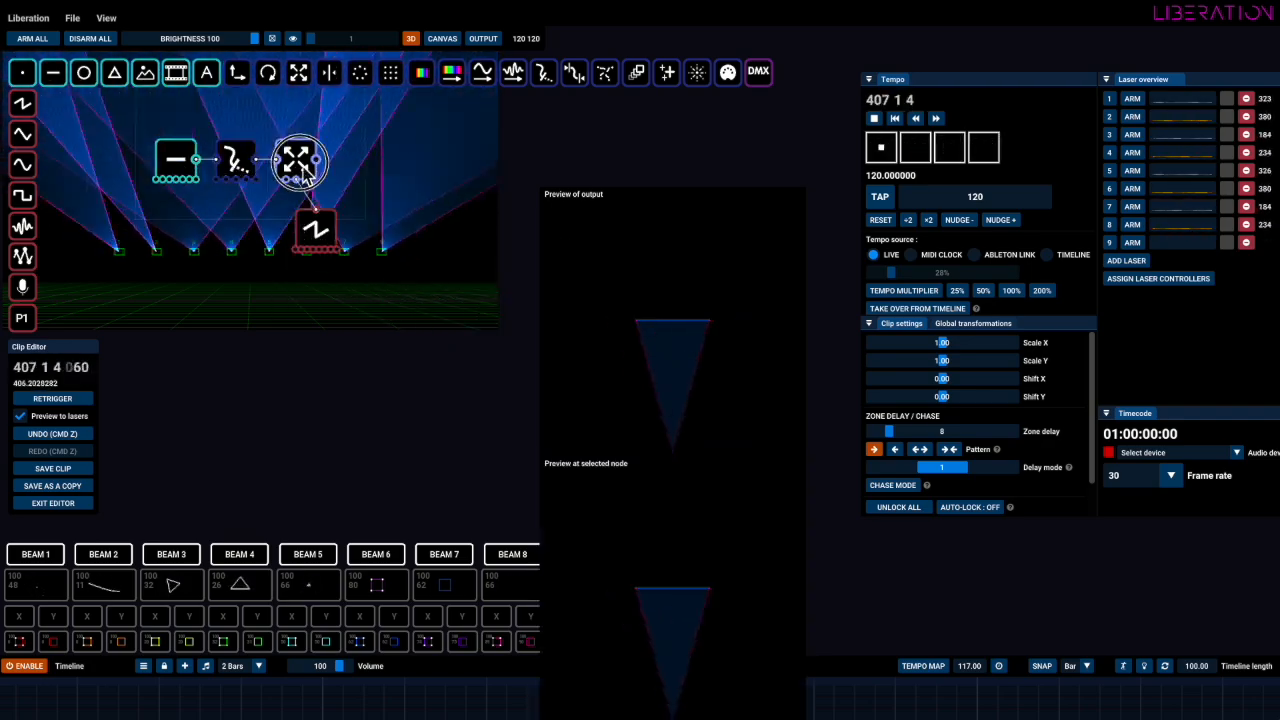
Tidy the fourth-row BEAM 7 clip's graph by repositioning the upper line, Dotter and colour nodes with their oscillators
{"action": "left_click_drag", "start_coordinate": [257, 165], "coordinate": [275, 218]}
{"action": "left_click_drag", "start_coordinate": [236, 222], "coordinate": [212, 277]}
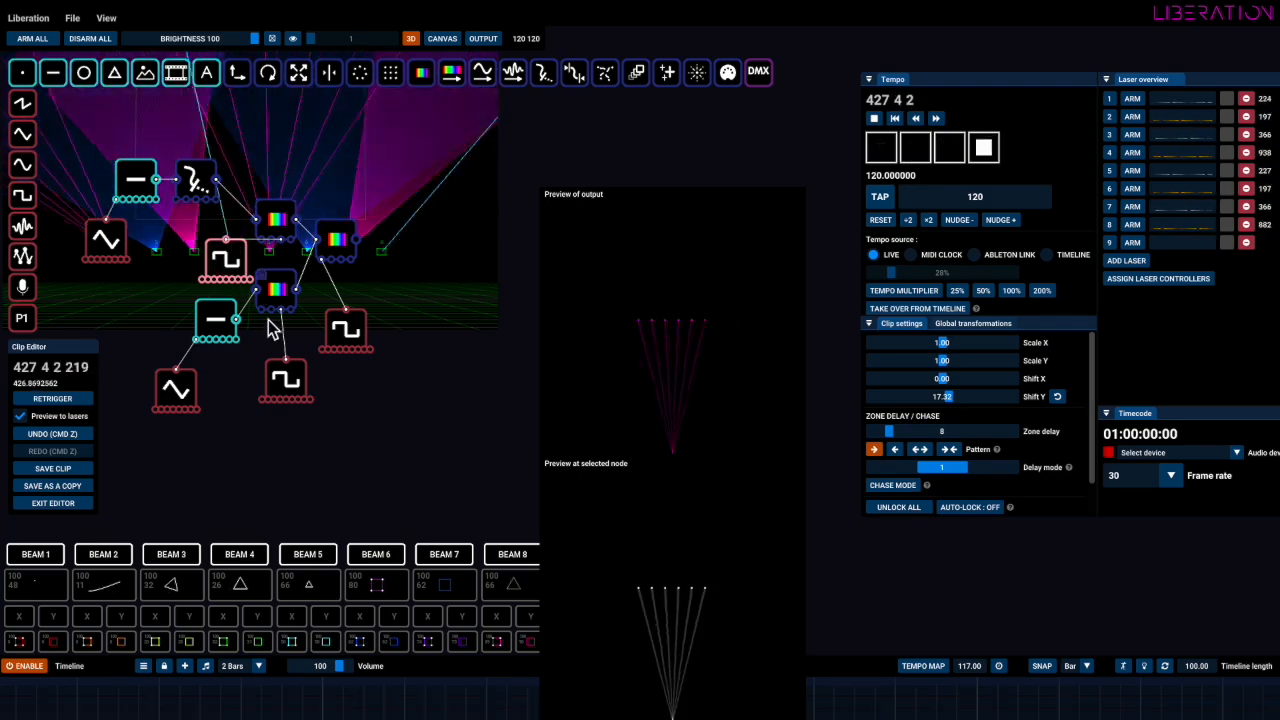
{"action": "left_click", "coordinate": [292, 372]}
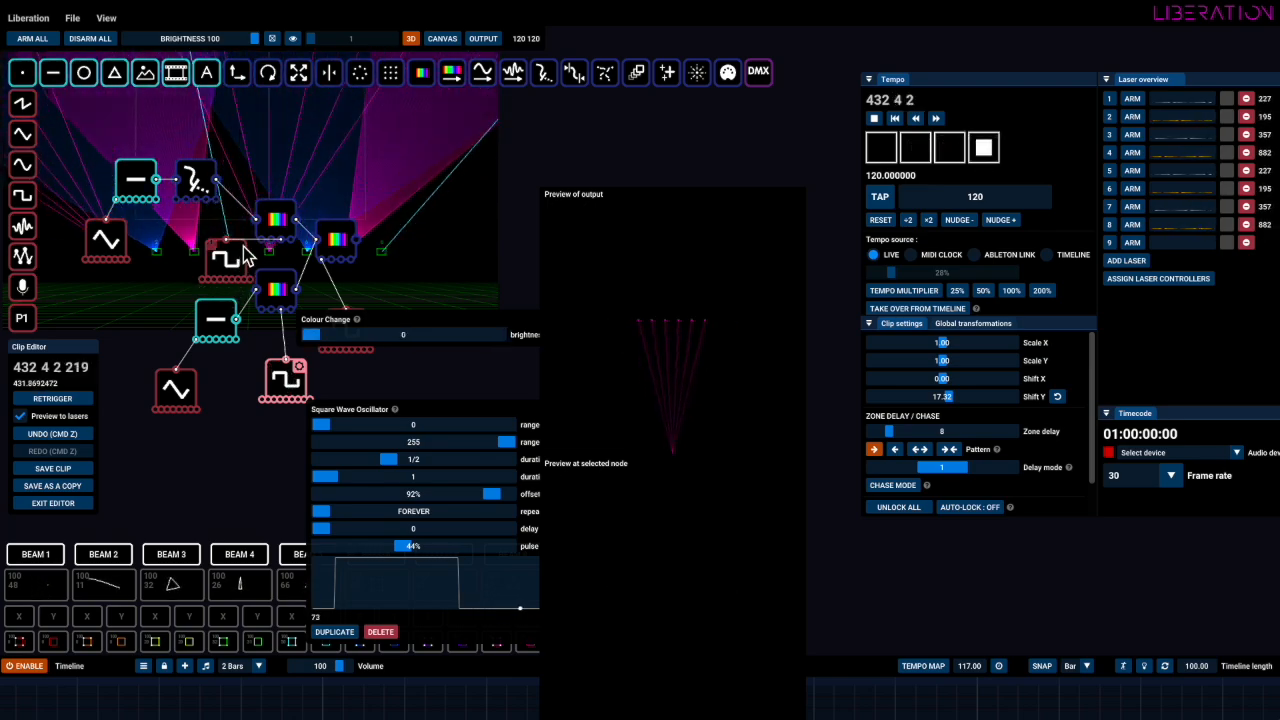
{"action": "left_click", "coordinate": [322, 169]}
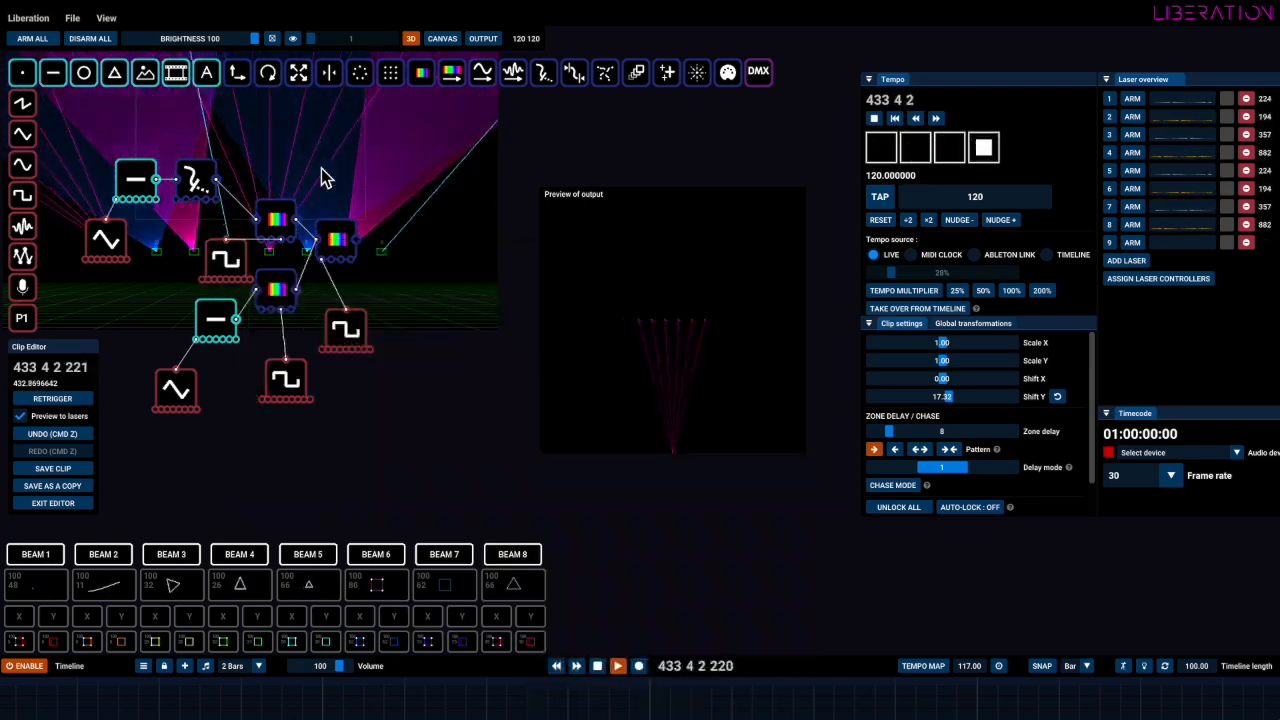
{"action": "left_click_drag", "start_coordinate": [196, 180], "coordinate": [206, 196]}
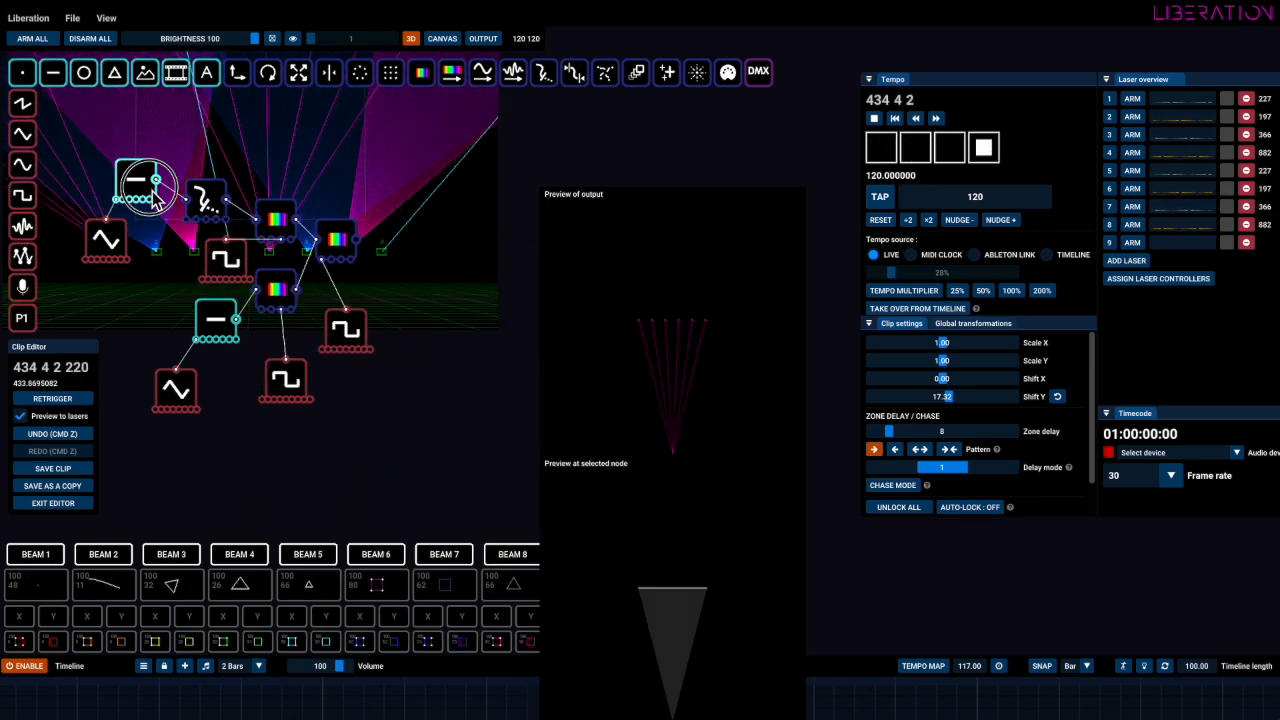
{"action": "left_click_drag", "start_coordinate": [105, 238], "coordinate": [135, 260]}
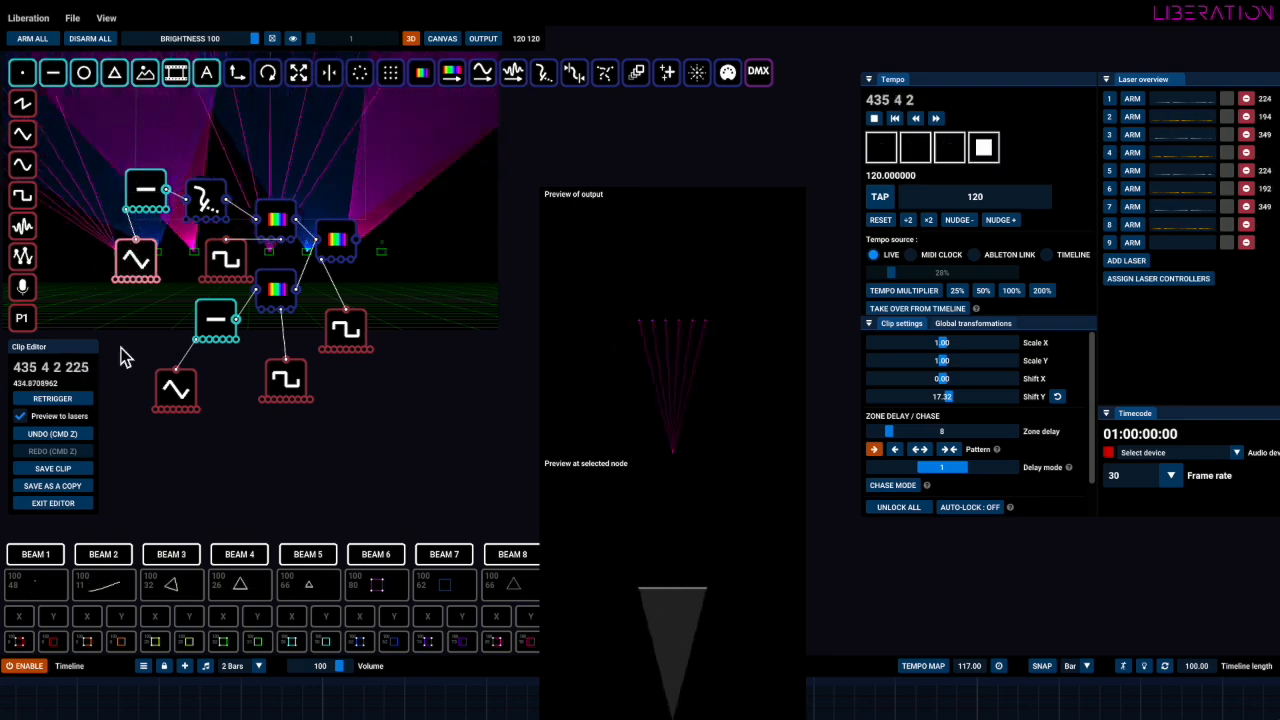
Exit the clip editor and move the edited clip from BEAM 7 to the fourth row of BEAM 3
{"action": "left_click", "coordinate": [52, 503]}
{"action": "left_click", "coordinate": [110, 528]}
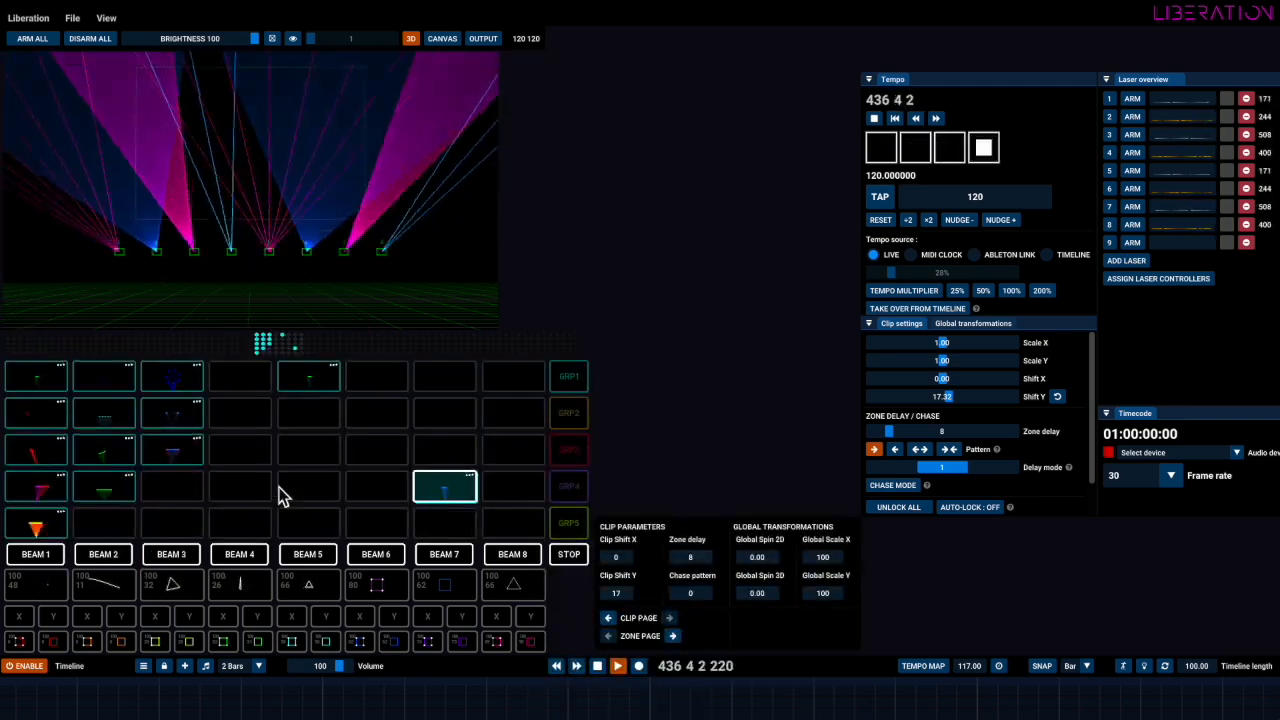
{"action": "mouse_move", "coordinate": [445, 487]}
{"action": "left_mouse_down"}
{"action": "mouse_move", "coordinate": [218, 502]}
{"action": "mouse_move", "coordinate": [422, 497]}
{"action": "left_mouse_up"}
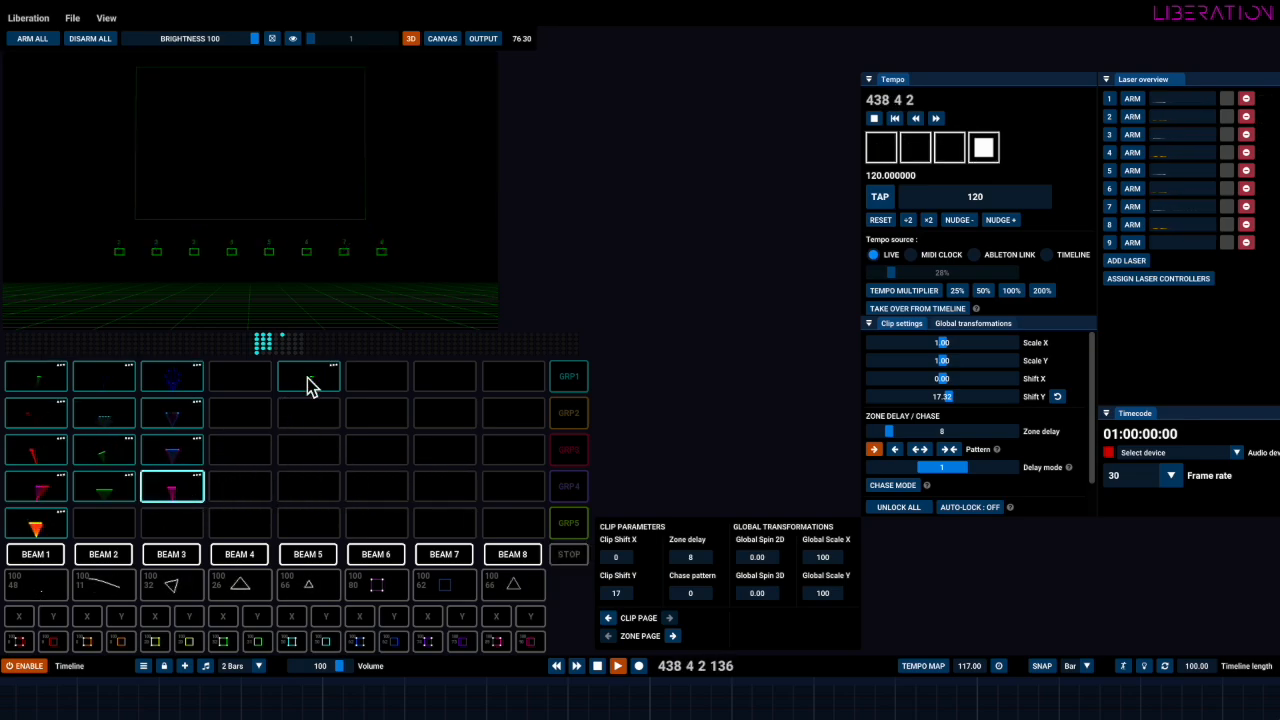
Remove the first-row BEAM 5 clip from the grid and shift the remaining clip columns over to BEAM 2 through BEAM 4
{"action": "left_click_drag", "start_coordinate": [310, 387], "coordinate": [458, 278]}
{"action": "left_click_drag", "start_coordinate": [527, 245], "coordinate": [530, 235]}
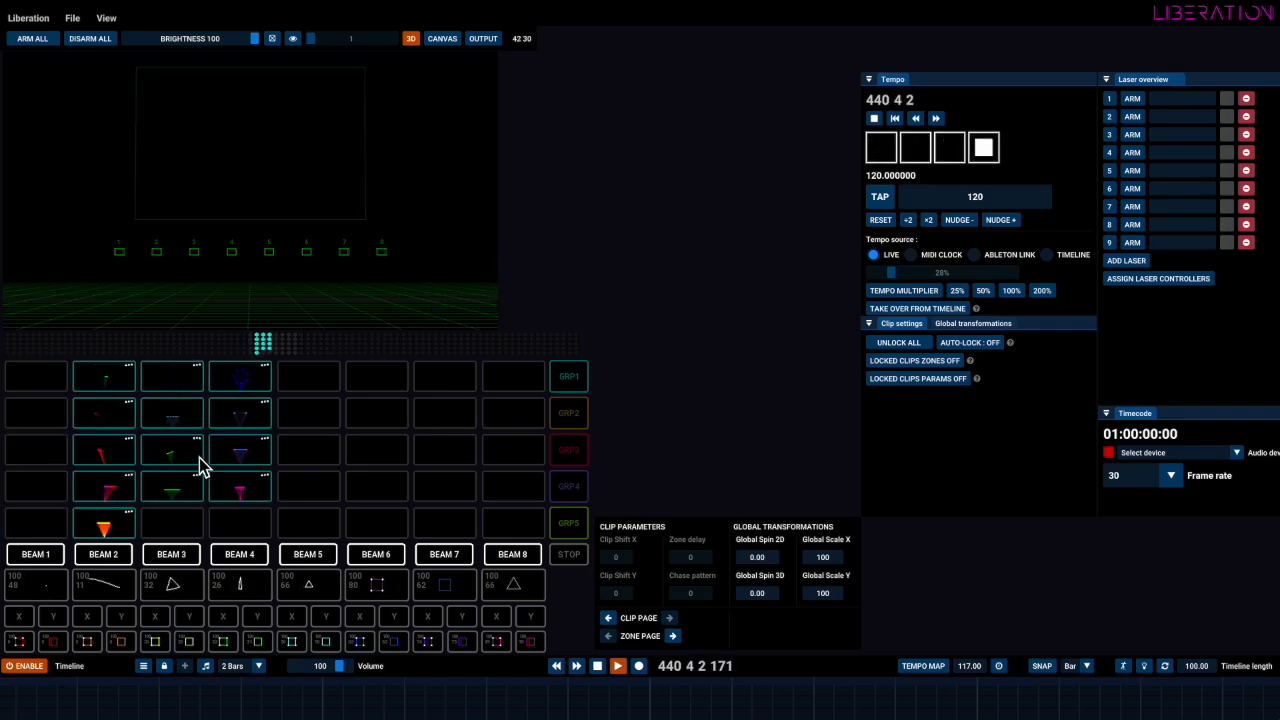